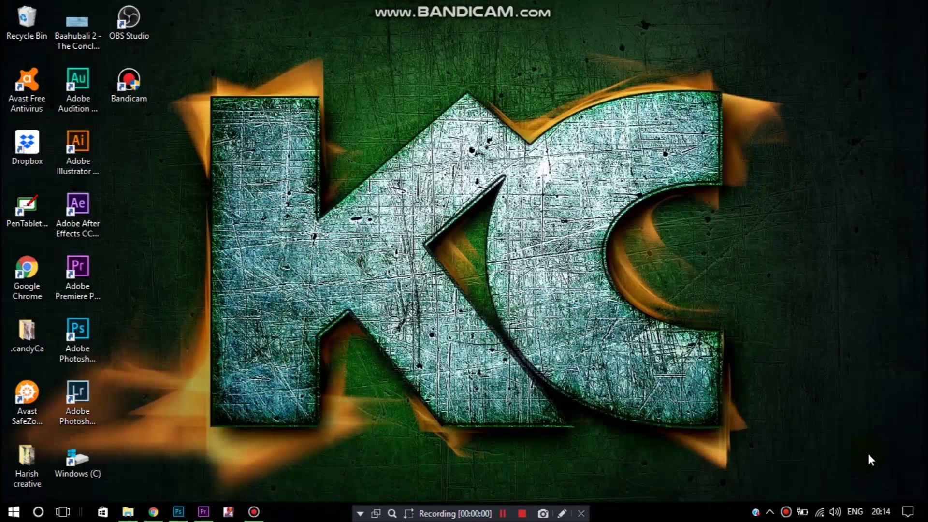
# Bring the Photoshop window with IMG_4072.JPG to the front.
pyautogui.click(176, 514)
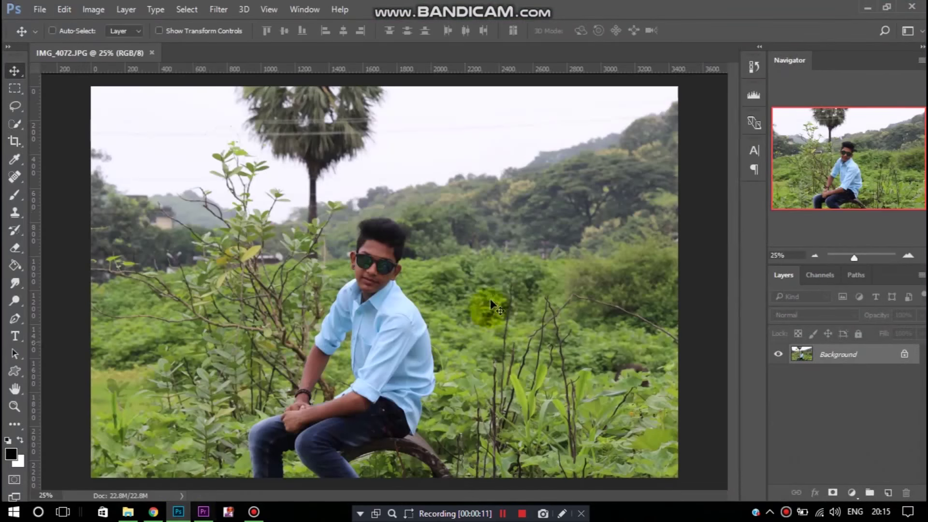
# Unlock the Background into Layer 0, duplicate it as Layer 0 copy, and zoom to 50%.
pyautogui.click(904, 353)
pyautogui.moveTo(865, 357); pyautogui.dragTo(889, 491)
pyautogui.hotkey('ctrl', '+')
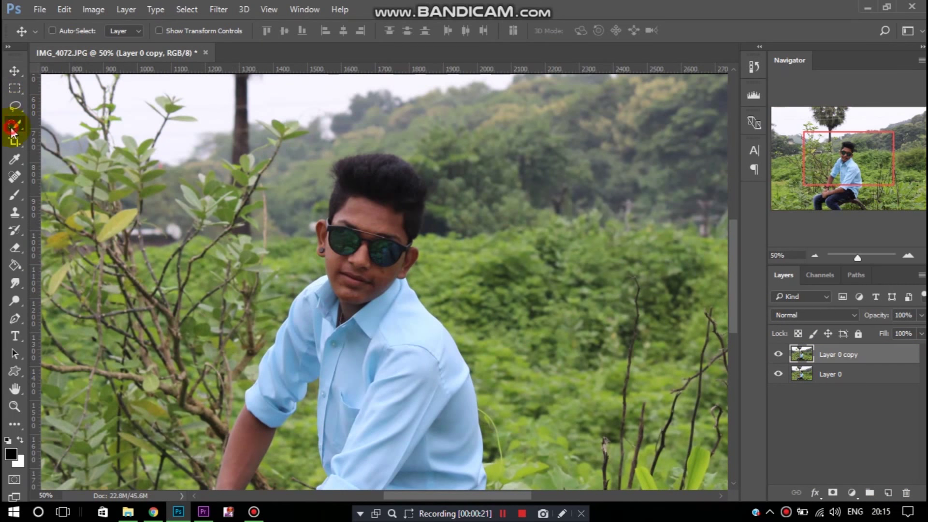
pyautogui.click(15, 124)
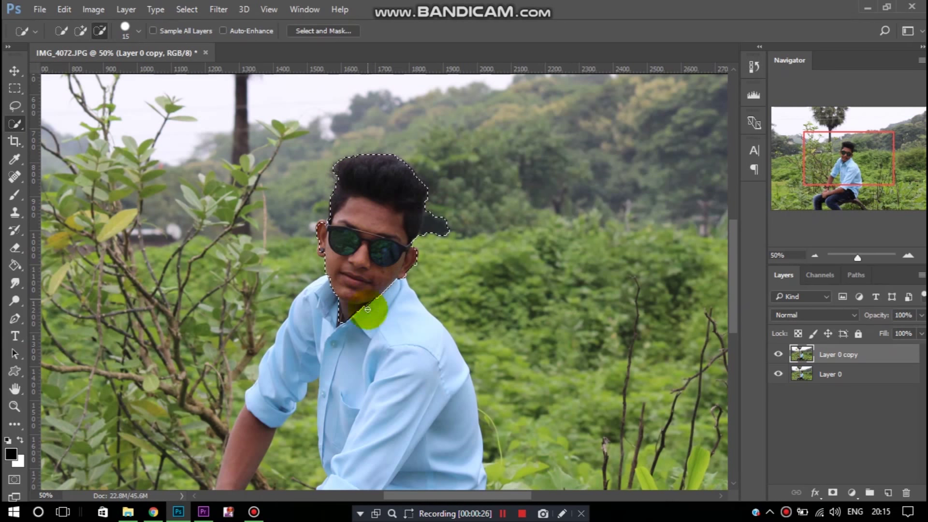
# Quick-select the boy's head and shirt, trimming the selection edge near his ear.
pyautogui.moveTo(373, 266); pyautogui.dragTo(405, 401)
pyautogui.moveTo(437, 231)
pyautogui.mouseDown()
pyautogui.moveTo(428, 225)
pyautogui.moveTo(443, 238)
pyautogui.mouseUp()
pyautogui.scroll(-2, 443, 238)
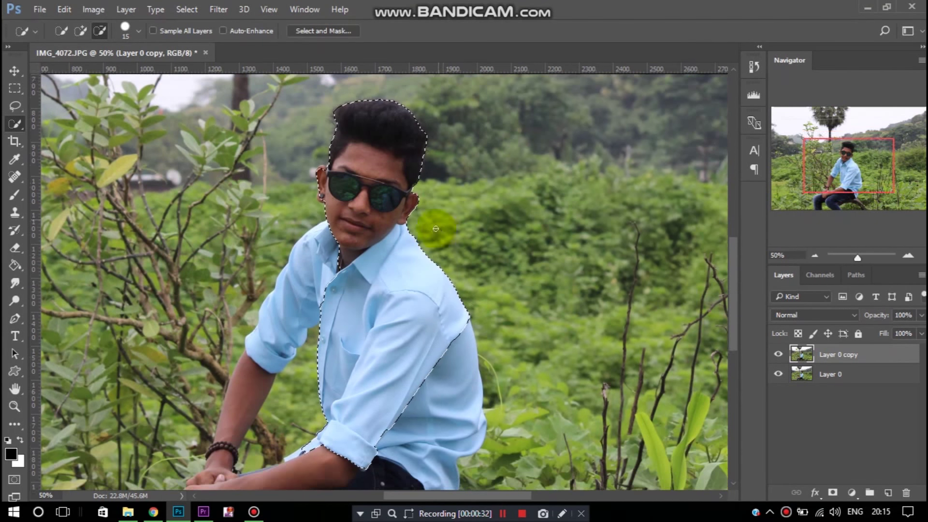
pyautogui.scroll(2, 346, 183)
pyautogui.scroll(1, 301, 150)
pyautogui.moveTo(301, 151); pyautogui.dragTo(273, 118)
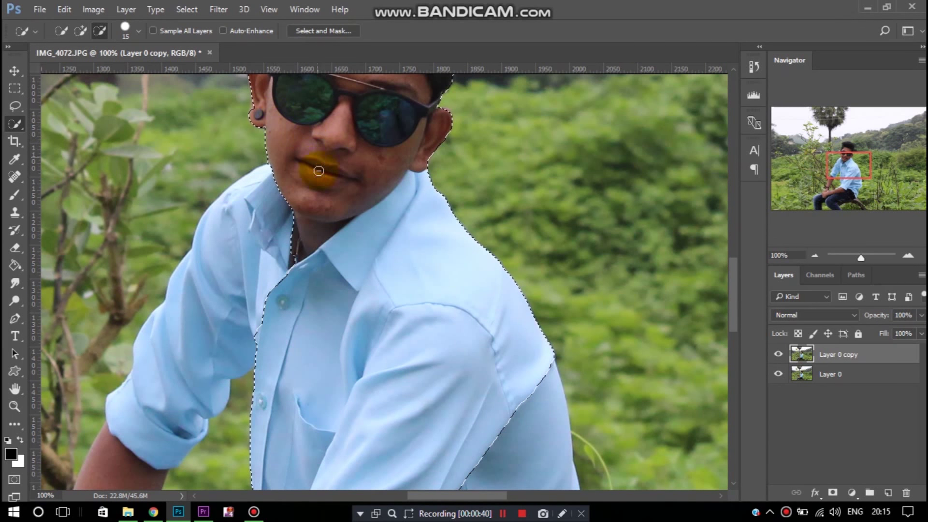
pyautogui.scroll(-1, 311, 174)
pyautogui.moveTo(297, 182)
pyautogui.mouseDown()
pyautogui.moveTo(253, 218)
pyautogui.moveTo(388, 343)
pyautogui.mouseUp()
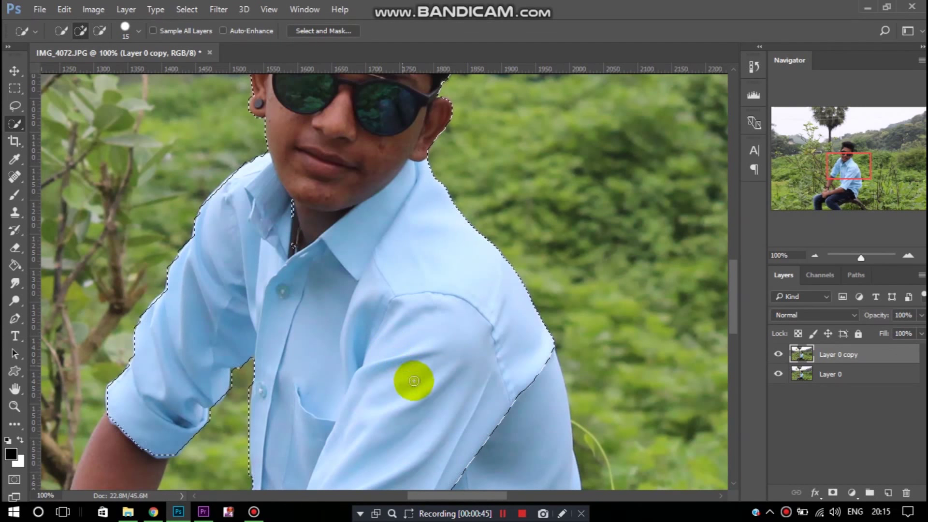
# Add the forearm, clasped hands and left jeans, subtracting background at the cuff and wrist leaf.
pyautogui.scroll(-3, 442, 323)
pyautogui.press('alt')
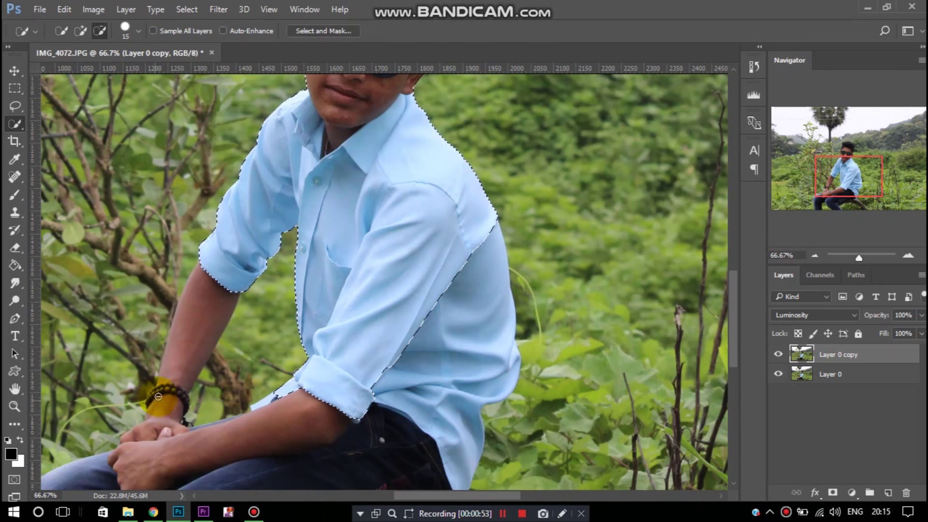
pyautogui.moveTo(194, 314)
pyautogui.mouseDown()
pyautogui.moveTo(166, 373)
pyautogui.moveTo(161, 417)
pyautogui.mouseUp()
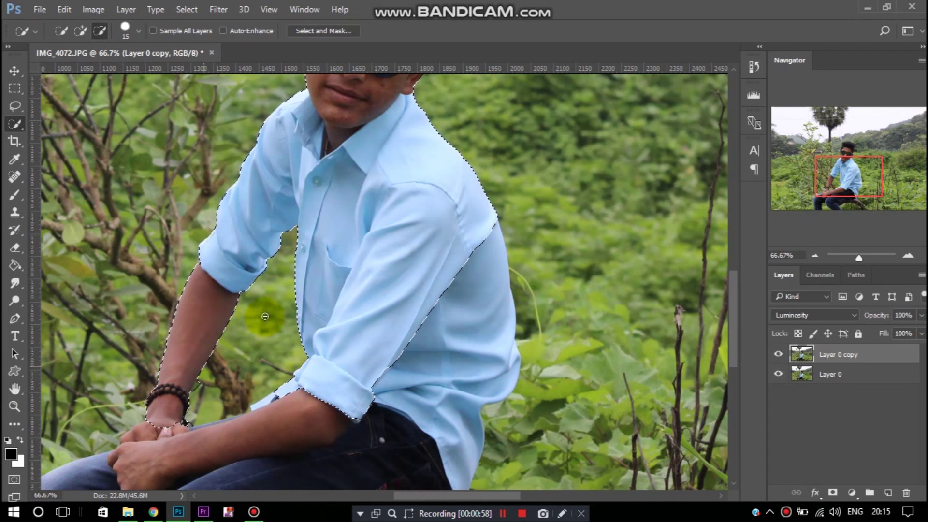
pyautogui.scroll(-2, 307, 238)
pyautogui.scroll(-2, 307, 239)
pyautogui.scroll(-2, 306, 238)
pyautogui.keyDown('alt'); pyautogui.click(306, 238); pyautogui.keyUp('alt')
pyautogui.moveTo(186, 257)
pyautogui.mouseDown()
pyautogui.moveTo(135, 315)
pyautogui.moveTo(79, 352)
pyautogui.mouseUp()
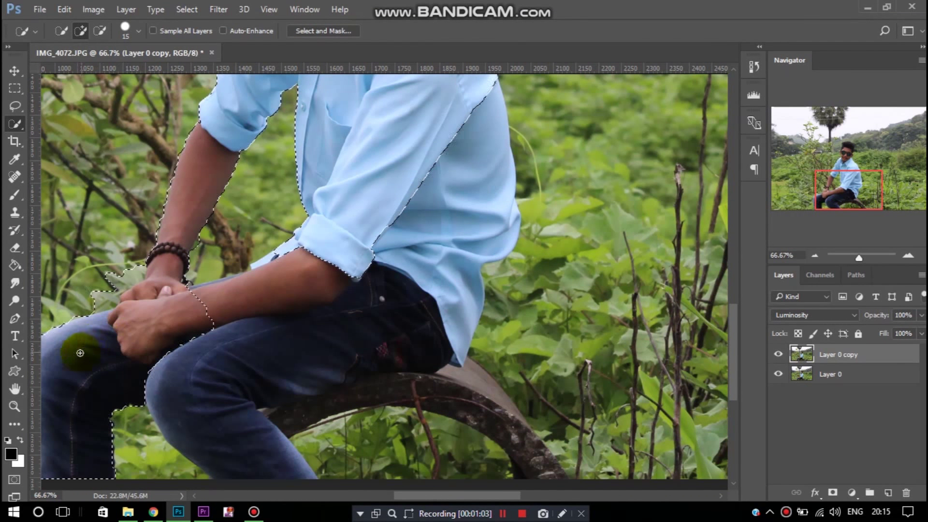
pyautogui.moveTo(114, 269)
pyautogui.mouseDown()
pyautogui.moveTo(131, 273)
pyautogui.moveTo(110, 280)
pyautogui.moveTo(128, 297)
pyautogui.mouseUp()
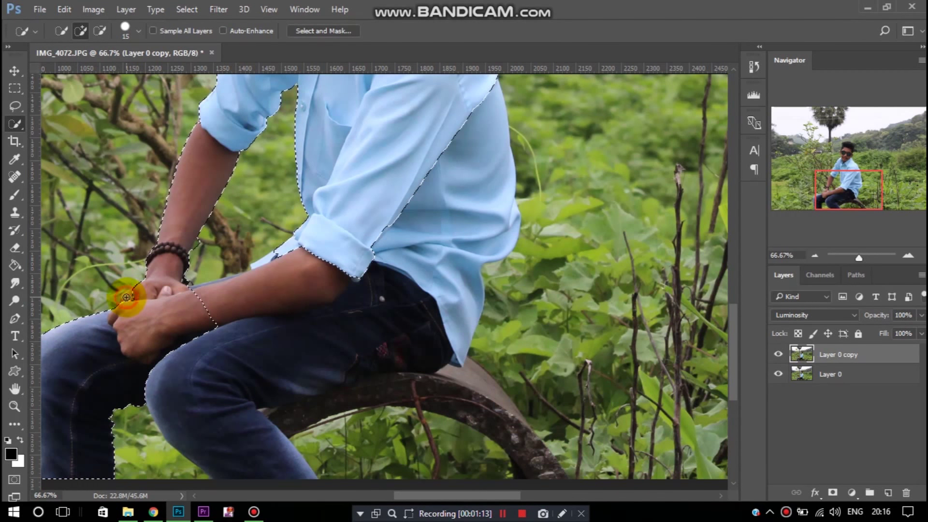
pyautogui.moveTo(127, 297); pyautogui.dragTo(198, 288)
pyautogui.hotkey('ctrl', '-')
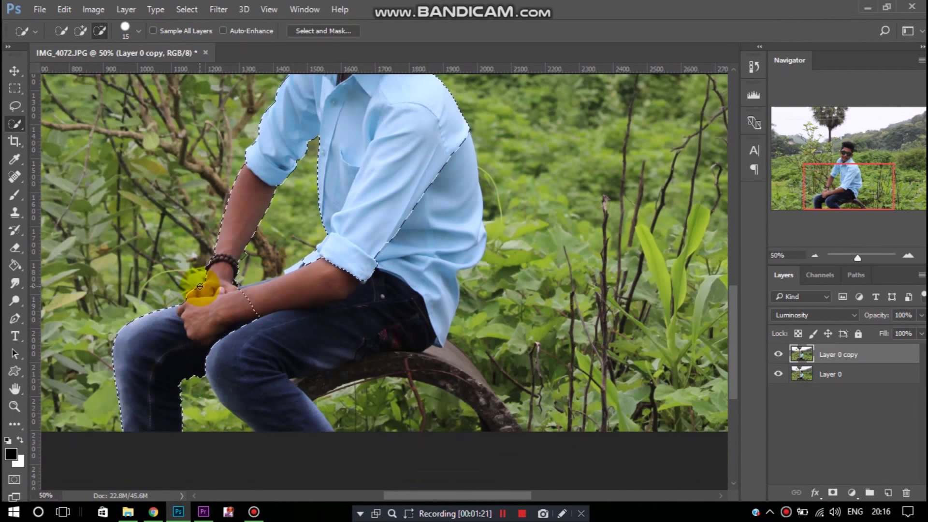
# Add the lower legs, then subtract the tyre and the arm-torso gap with an 8 px brush.
pyautogui.moveTo(233, 365)
pyautogui.mouseDown()
pyautogui.moveTo(220, 420)
pyautogui.moveTo(219, 357)
pyautogui.mouseUp()
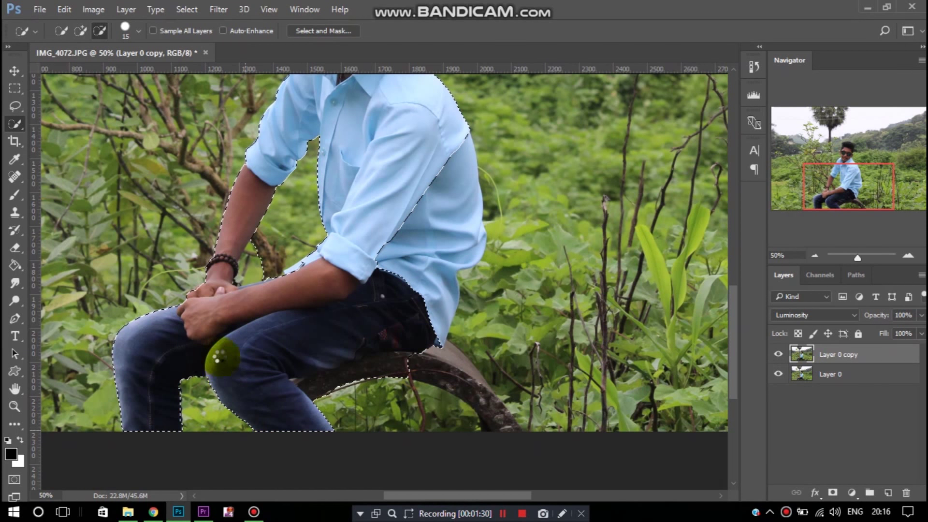
pyautogui.moveTo(323, 392)
pyautogui.mouseDown()
pyautogui.moveTo(308, 382)
pyautogui.moveTo(387, 383)
pyautogui.mouseUp()
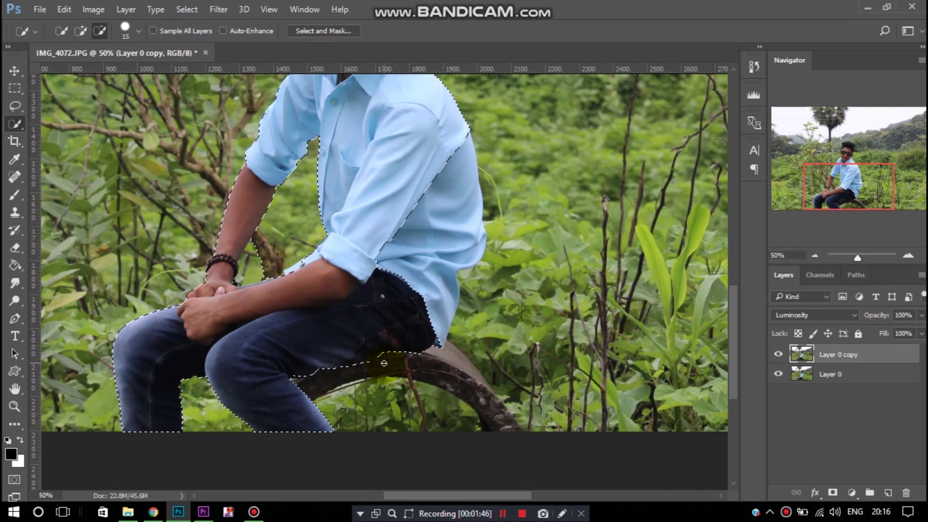
pyautogui.scroll(3, 437, 306)
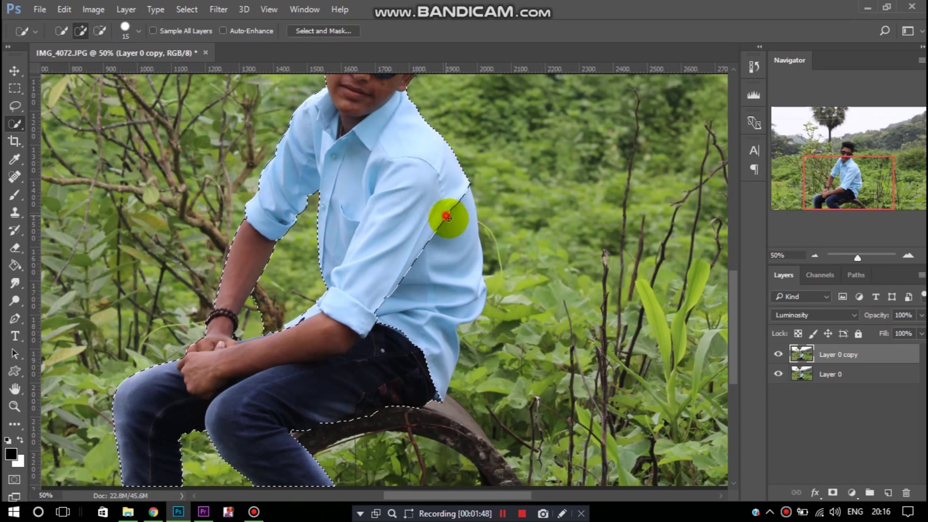
pyautogui.moveTo(445, 234)
pyautogui.mouseDown()
pyautogui.moveTo(451, 306)
pyautogui.moveTo(430, 352)
pyautogui.moveTo(379, 313)
pyautogui.mouseUp()
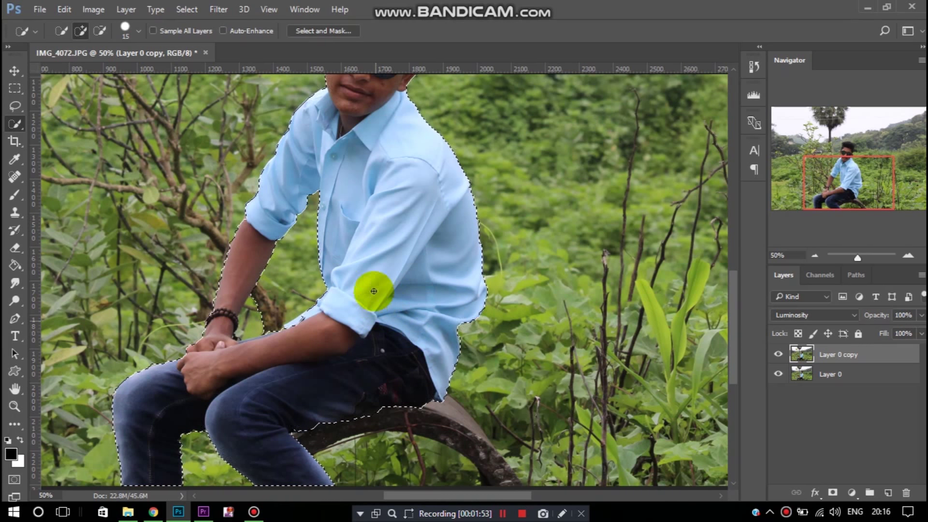
pyautogui.scroll(3, 373, 290)
pyautogui.press('alt')
pyautogui.press('[')
pyautogui.press('[')
pyautogui.press('[')
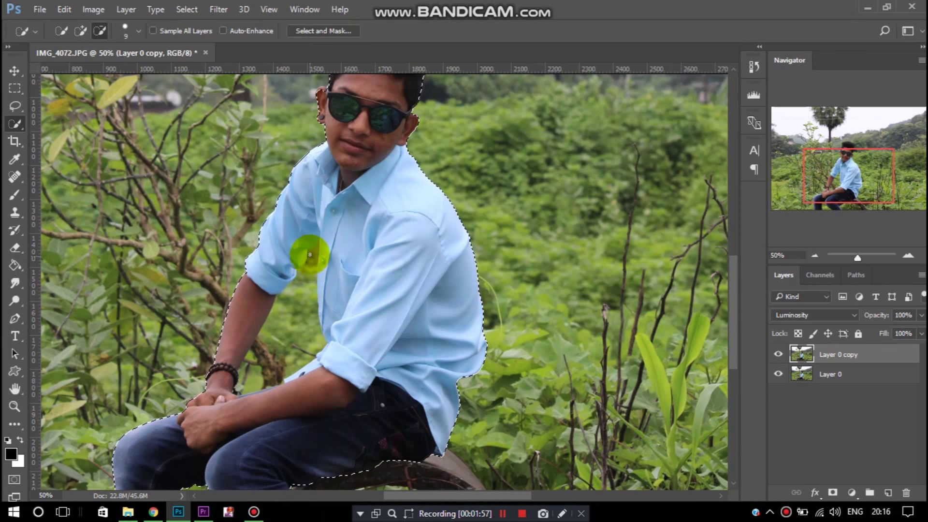
pyautogui.click(316, 250)
pyautogui.moveTo(317, 250)
pyautogui.mouseDown()
pyautogui.moveTo(290, 370)
pyautogui.moveTo(245, 377)
pyautogui.moveTo(239, 389)
pyautogui.mouseUp()
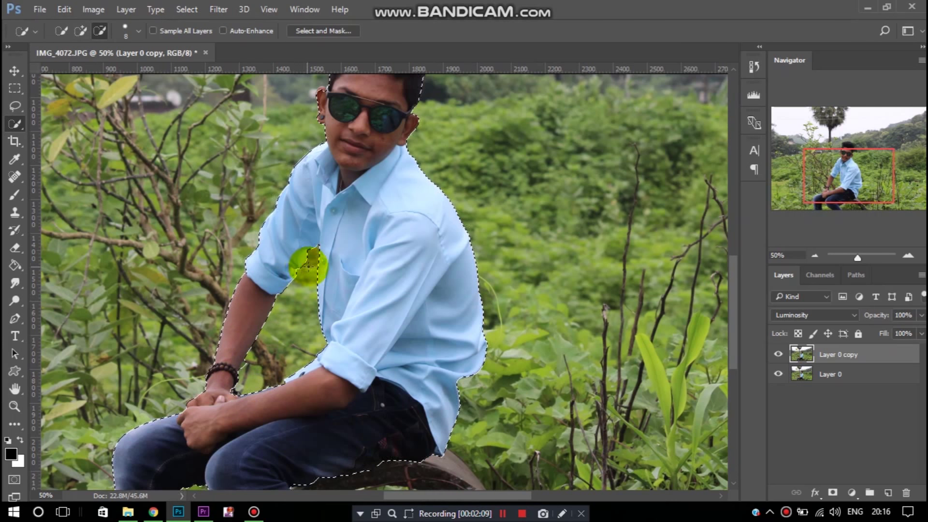
# Add the top of the ear at 200% zoom and trim the background above it.
pyautogui.scroll(3, 308, 265)
pyautogui.scroll(2, 307, 263)
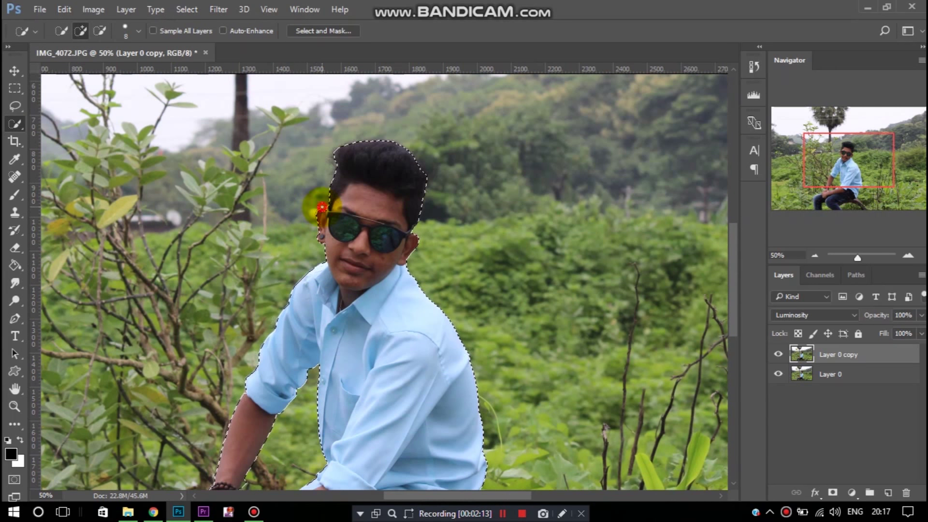
pyautogui.scroll(2, 321, 209)
pyautogui.scroll(1, 323, 217)
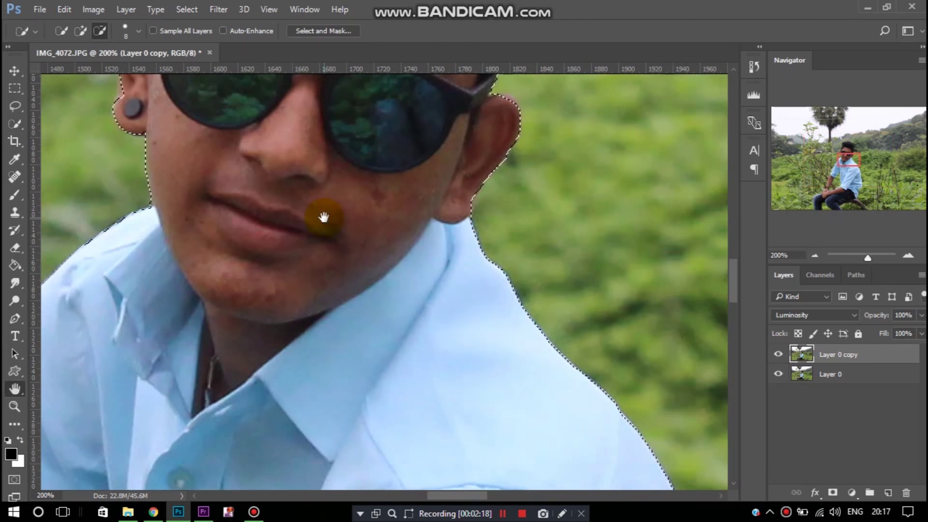
pyautogui.moveTo(385, 331); pyautogui.dragTo(414, 379)
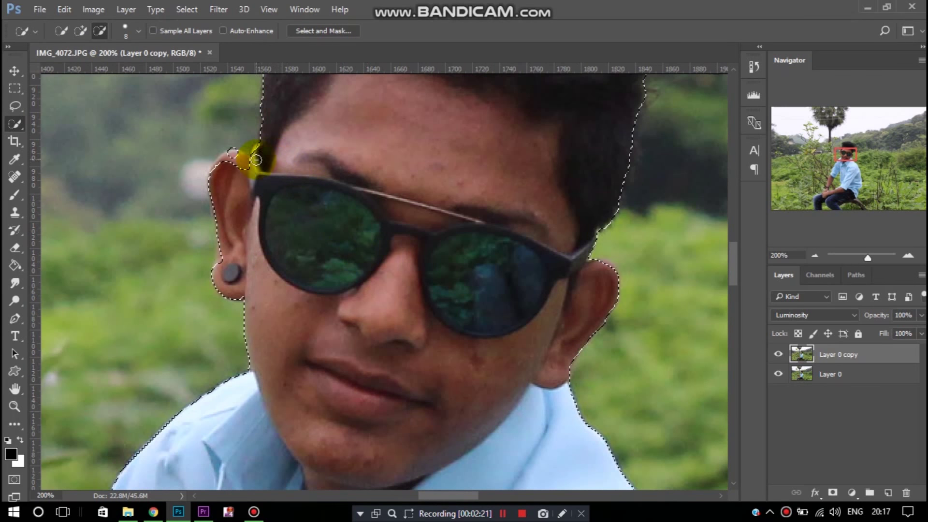
pyautogui.moveTo(256, 159); pyautogui.dragTo(228, 205)
pyautogui.moveTo(232, 145); pyautogui.dragTo(232, 142)
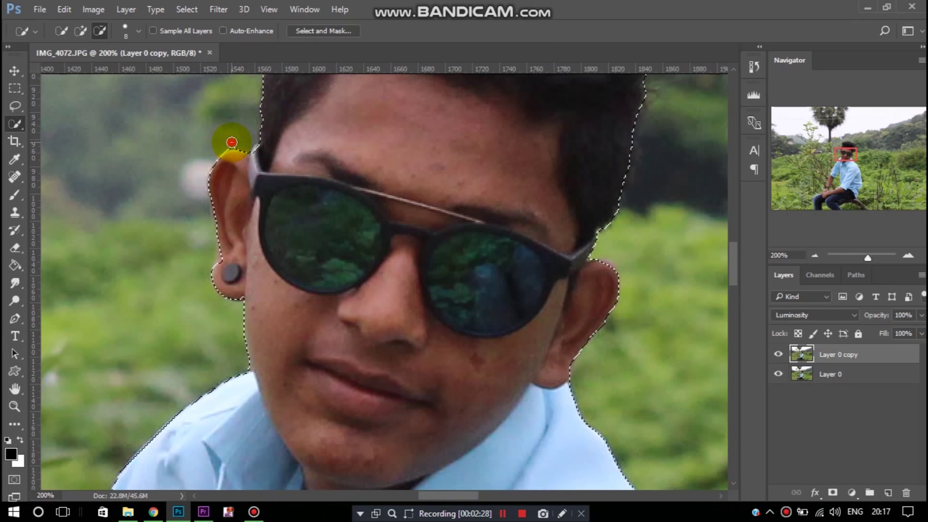
pyautogui.hotkey('ctrl', '-')
pyautogui.hotkey('ctrl', '-')
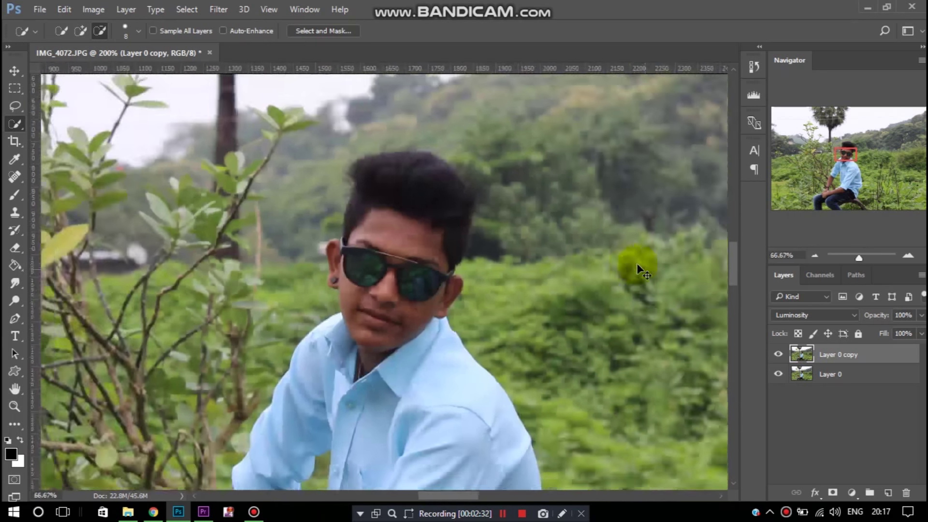
pyautogui.hotkey('ctrl', '-')
pyautogui.hotkey('ctrl', '-')
pyautogui.hotkey('ctrl', '-')
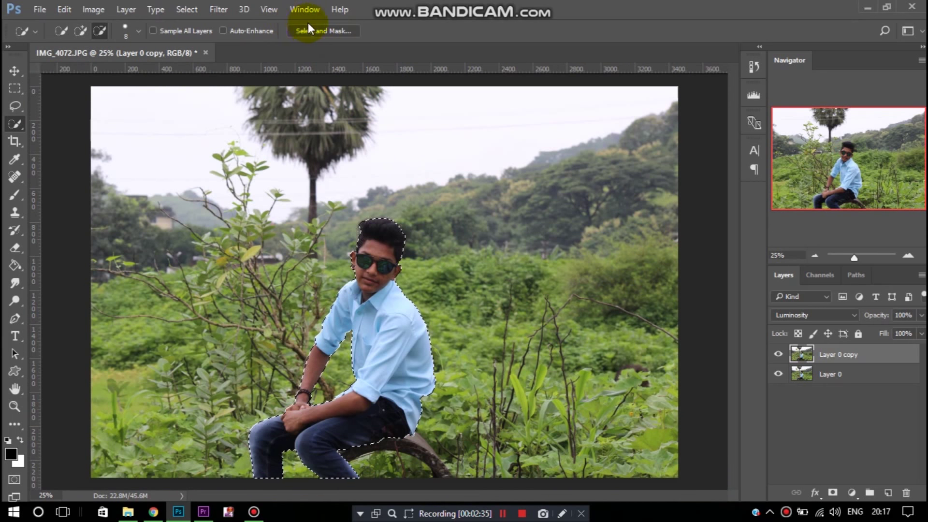
# Refine the selection (Smooth 36, Feather 0.7 px, Contrast 46%) into a layer mask, then duplicate the layer.
pyautogui.click(310, 30)
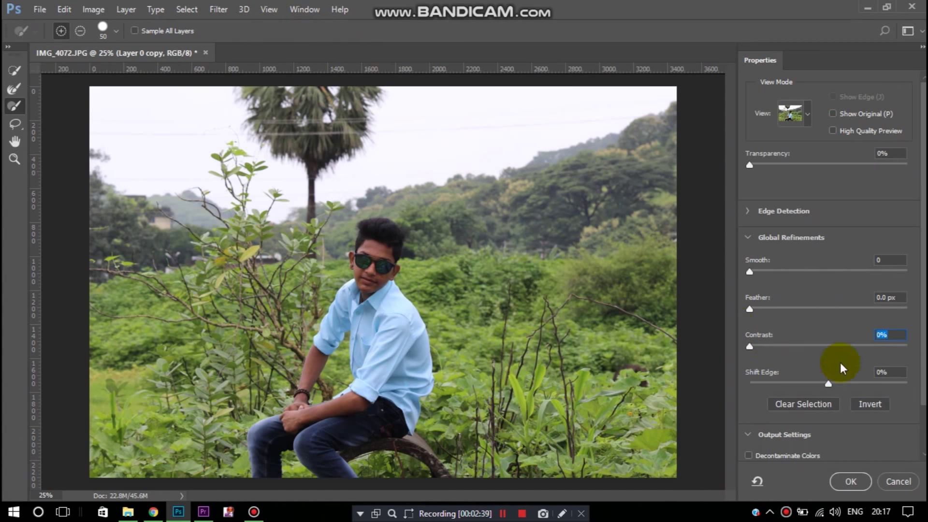
pyautogui.moveTo(763, 271); pyautogui.dragTo(807, 271)
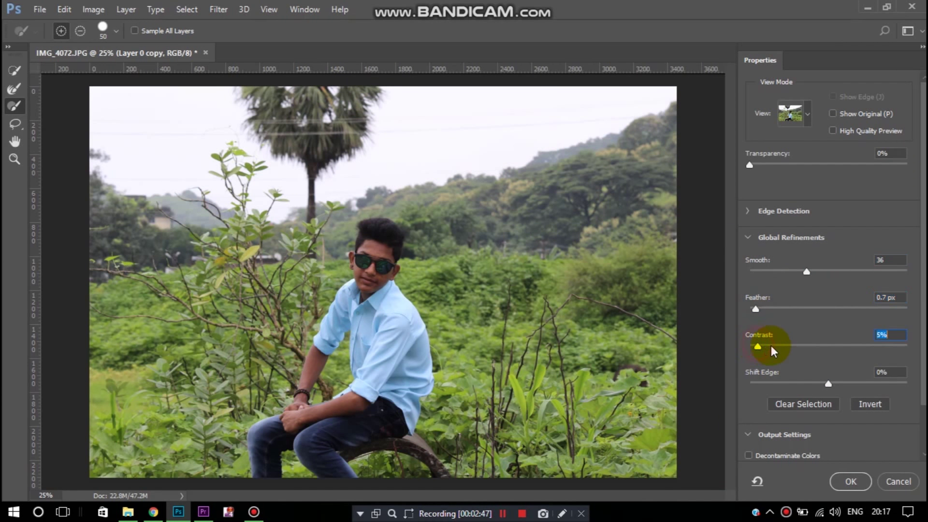
pyautogui.moveTo(790, 348); pyautogui.dragTo(822, 346)
pyautogui.scroll(-2, 916, 324)
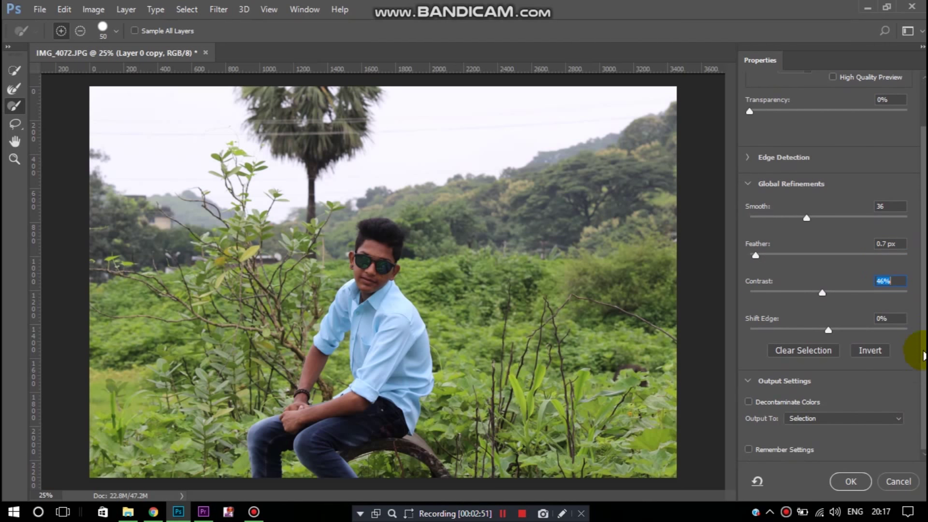
pyautogui.click(896, 418)
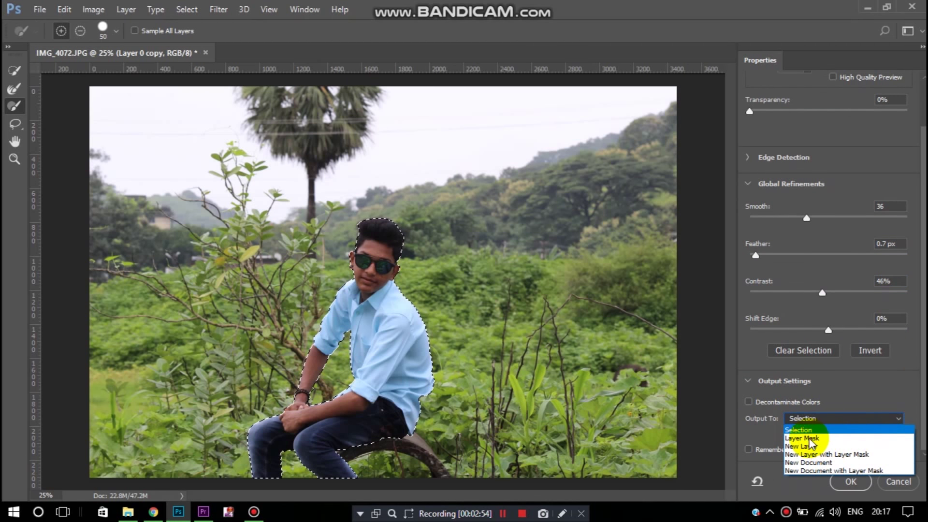
pyautogui.click(803, 438)
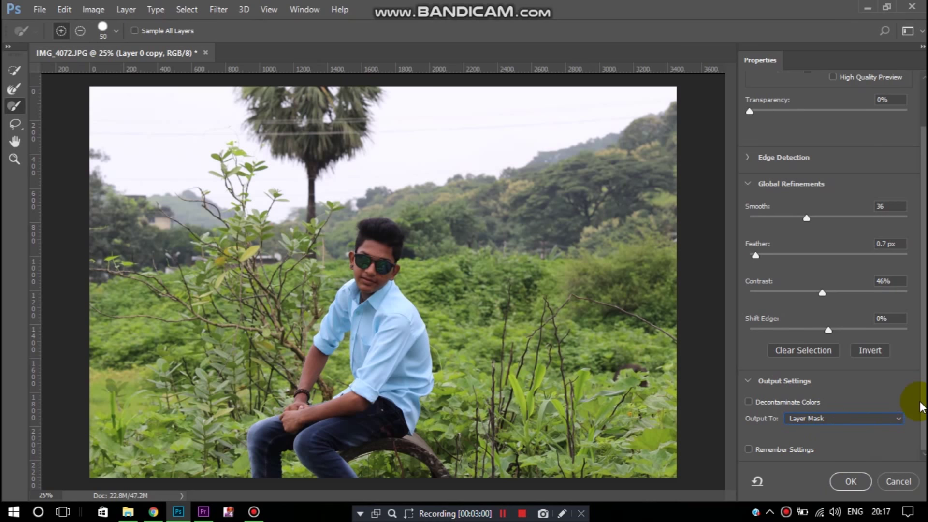
pyautogui.click(847, 481)
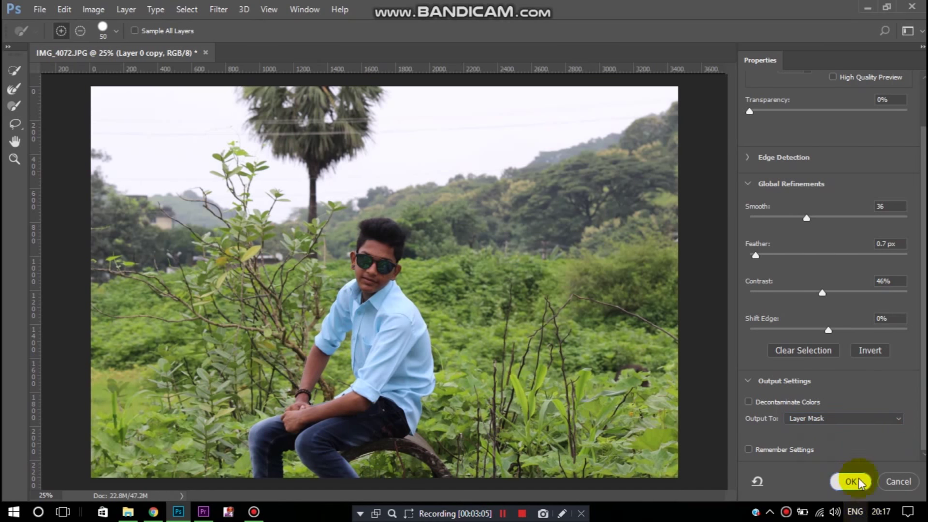
pyautogui.moveTo(877, 357); pyautogui.dragTo(891, 493)
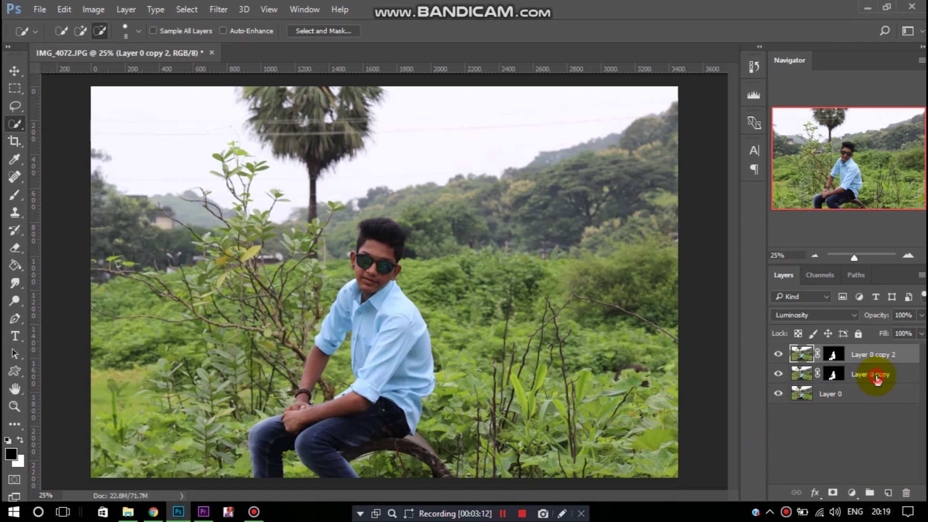
# Load Layer 0 copy's refined mask as a selection through Select and Mask.
pyautogui.click(877, 380)
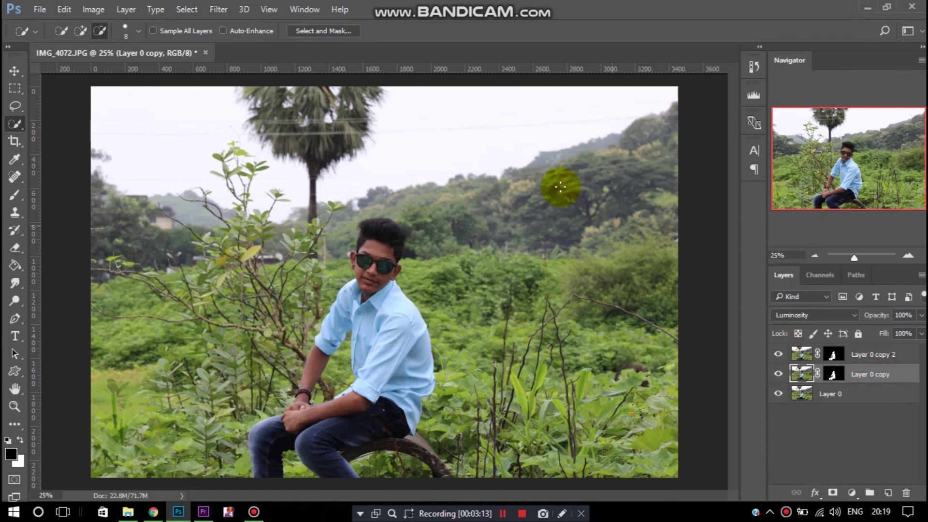
pyautogui.click(341, 31)
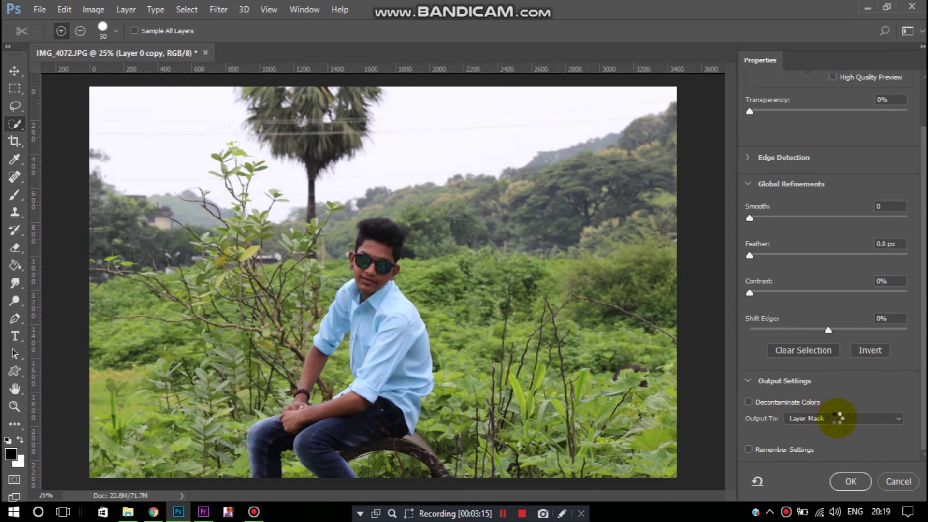
pyautogui.click(854, 420)
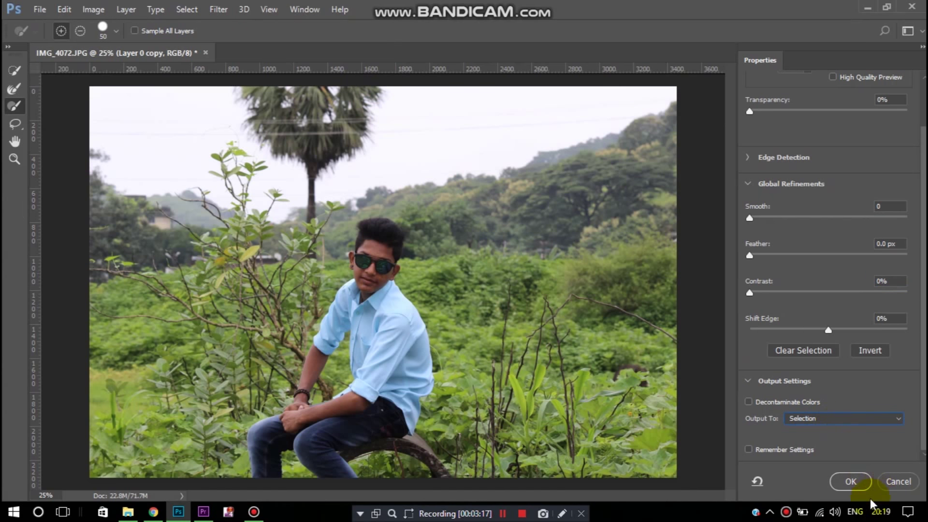
pyautogui.click(853, 481)
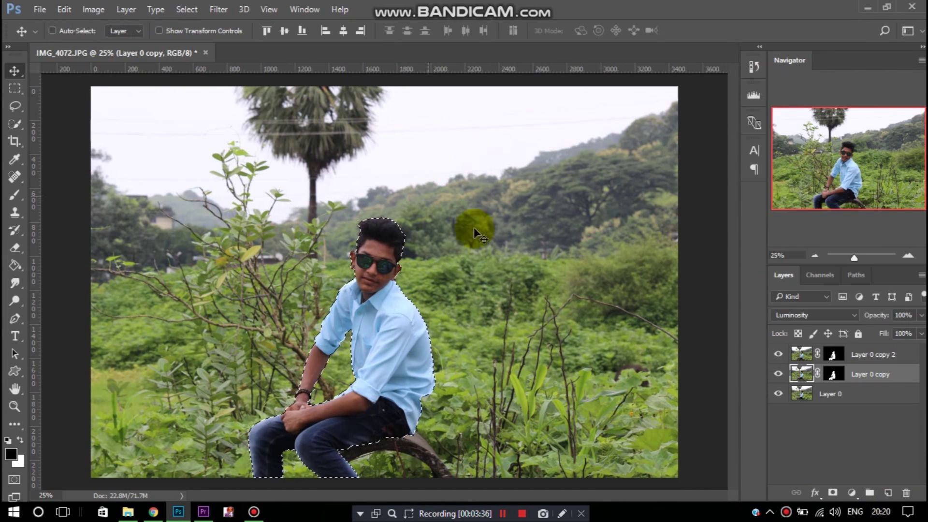
# Apply the layer mask on Layer 0 copy and delete the mask from Layer 0 copy 2.
pyautogui.rightClick(828, 374)
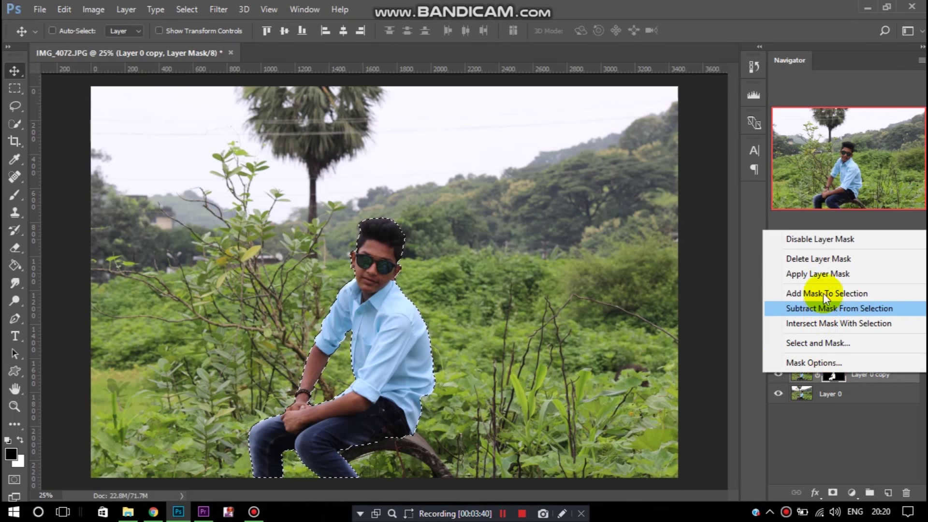
pyautogui.click(822, 273)
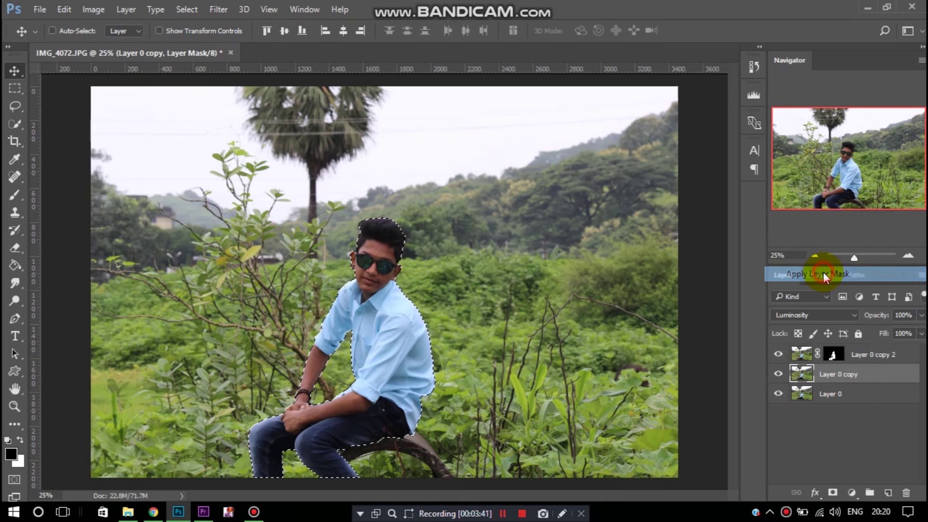
pyautogui.click(503, 514)
pyautogui.rightClick(834, 376)
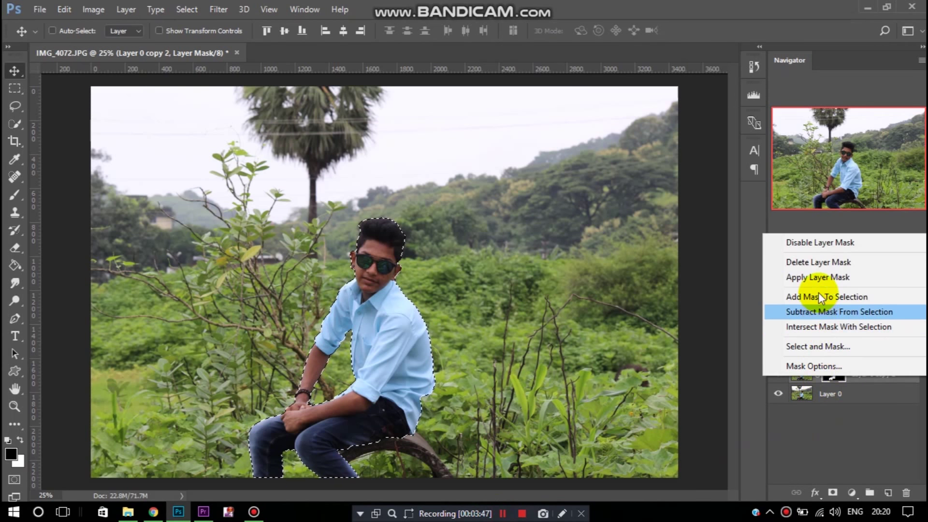
pyautogui.click(828, 262)
pyautogui.click(64, 9)
pyautogui.click(109, 212)
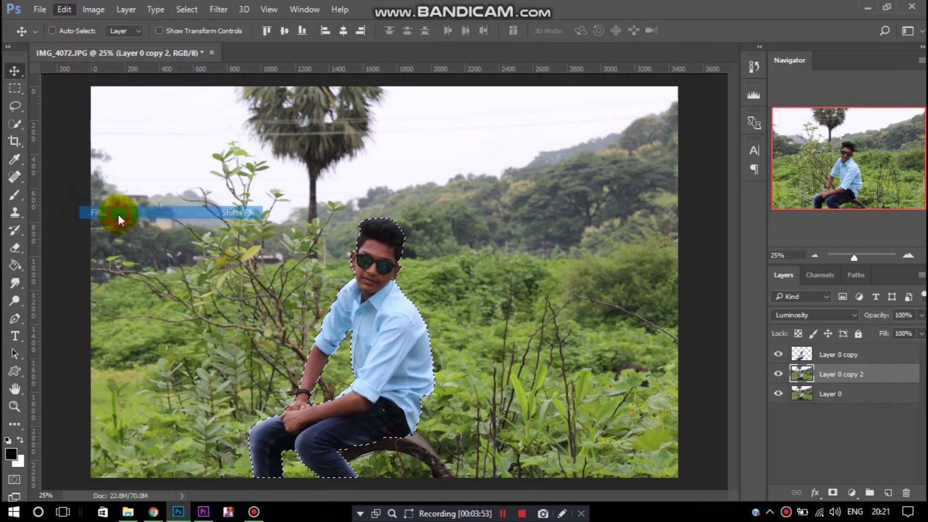
# Content-aware fill the boy out of Layer 0 copy 2 and delete the original Layer 0.
pyautogui.click(893, 94)
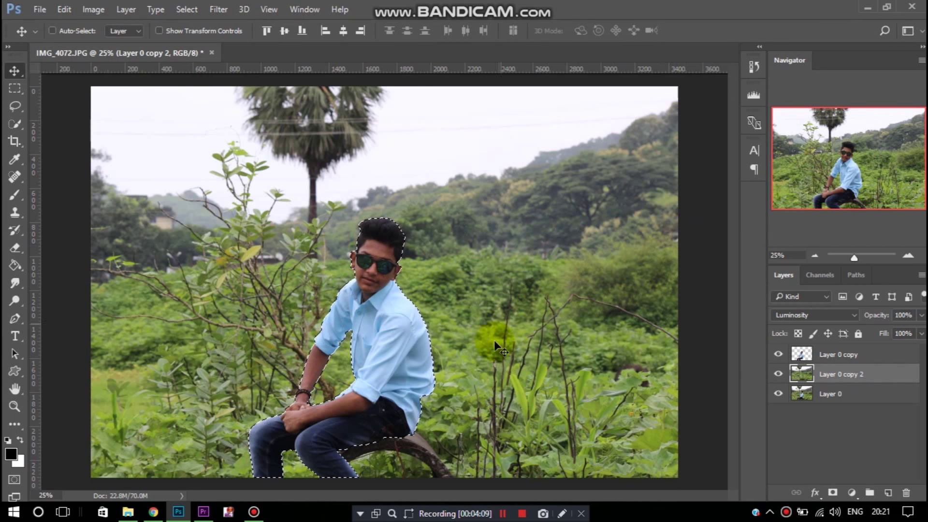
pyautogui.click(779, 353)
pyautogui.click(851, 391)
pyautogui.moveTo(871, 395); pyautogui.dragTo(906, 492)
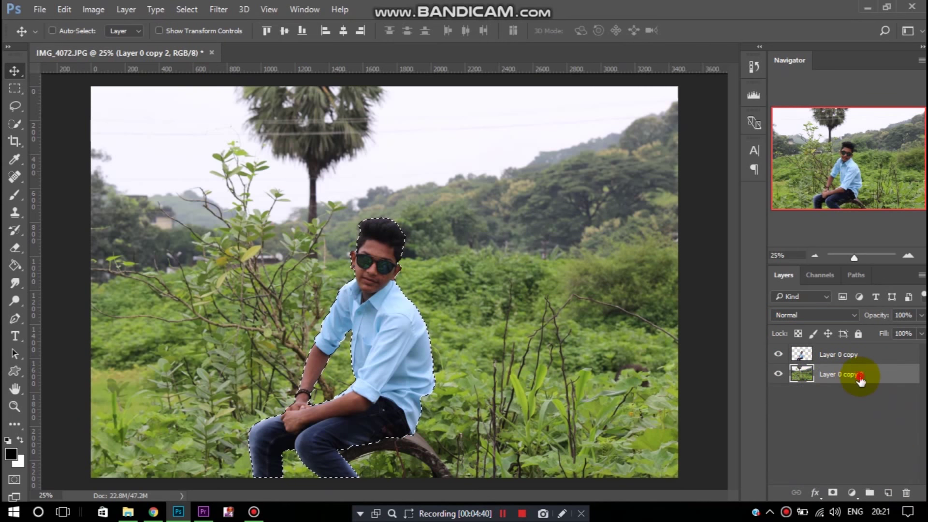
# Duplicate the boy-free layer, hide the cut-out, deselect, and launch Color Efex Pro 4.
pyautogui.moveTo(848, 378); pyautogui.dragTo(888, 492)
pyautogui.click(778, 355)
pyautogui.hotkey('ctrl', 'd')
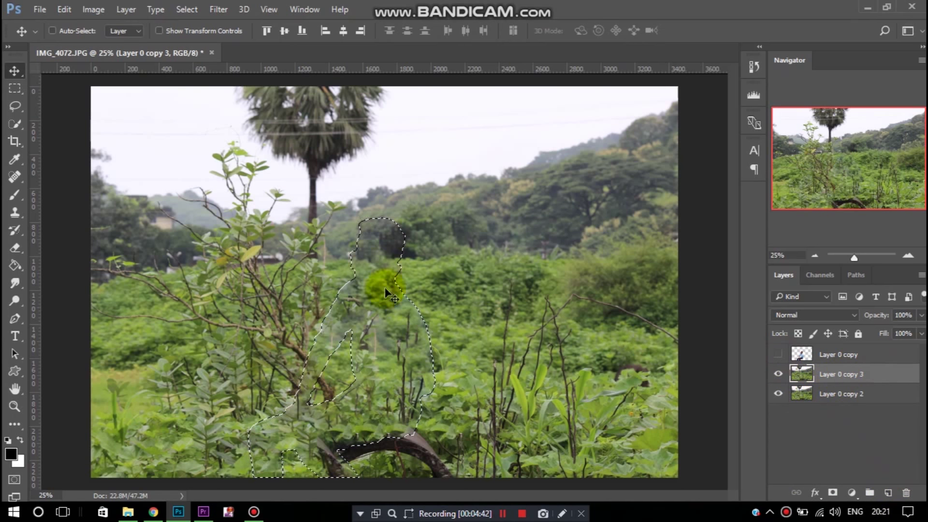
pyautogui.click(218, 9)
pyautogui.click(144, 306)
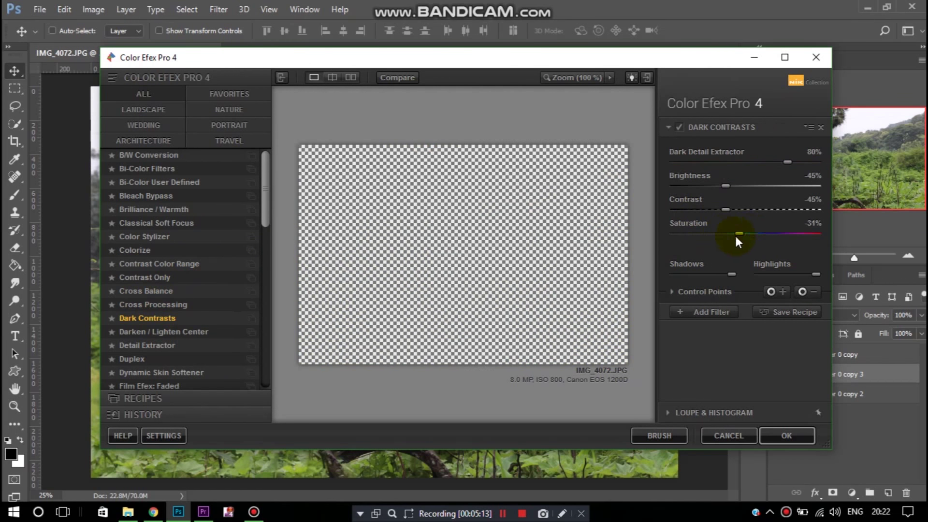
# Set Dark Contrasts saturation to 49% and brightness to -62%.
pyautogui.moveTo(800, 233); pyautogui.dragTo(801, 232)
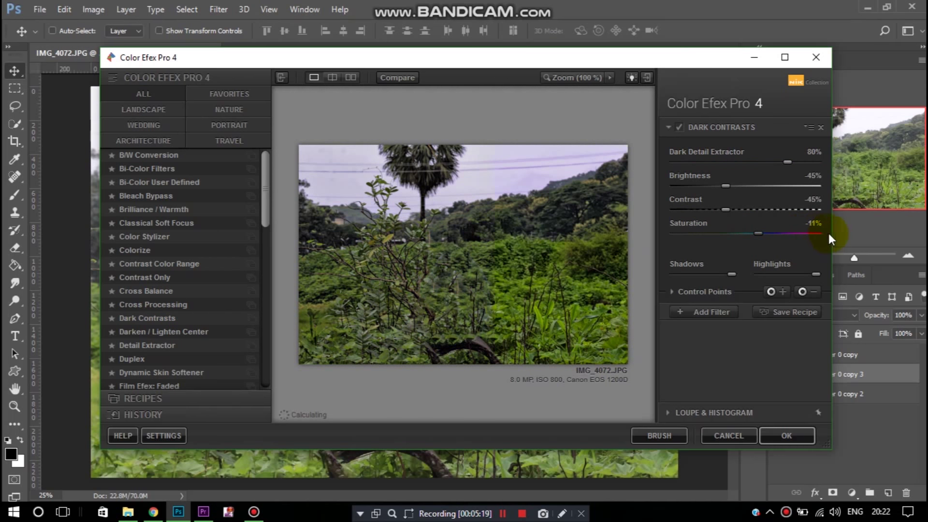
pyautogui.click(816, 234)
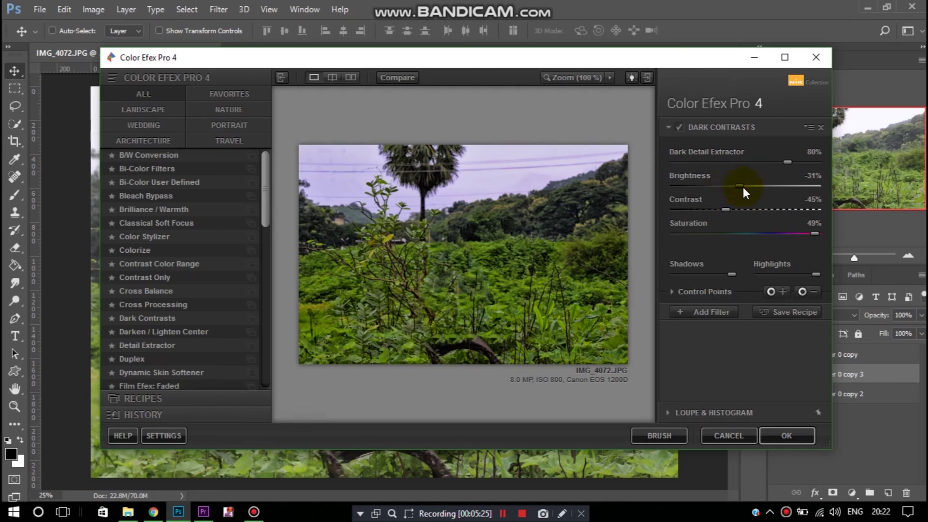
pyautogui.moveTo(743, 187)
pyautogui.mouseDown()
pyautogui.moveTo(715, 200)
pyautogui.moveTo(717, 213)
pyautogui.moveTo(709, 186)
pyautogui.mouseUp()
pyautogui.click(700, 312)
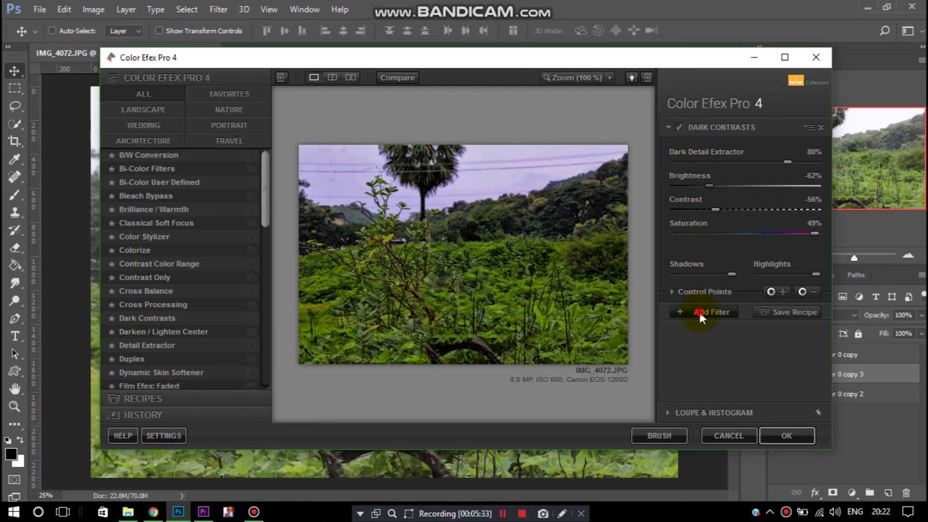
# Add Contrast Color Range with Color Contrast 82%, lower contrast and brightness raised to 3%.
pyautogui.click(187, 264)
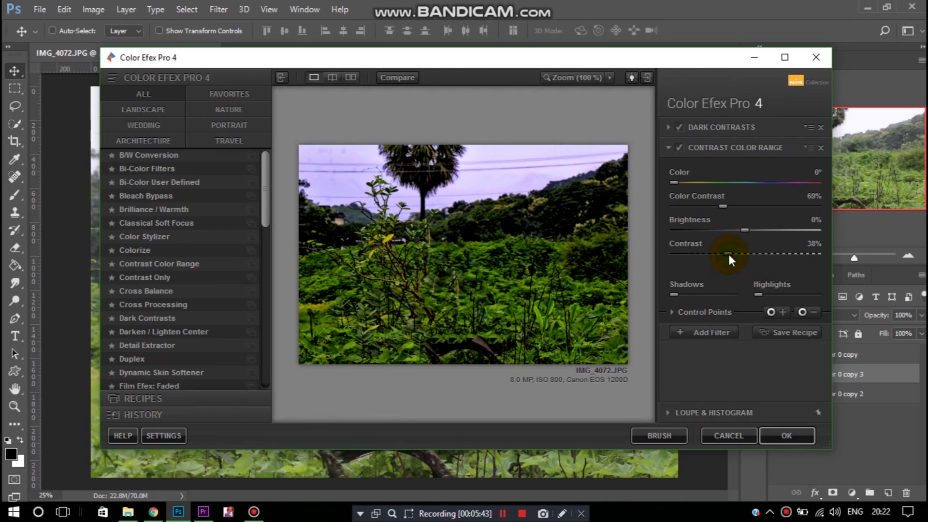
pyautogui.moveTo(723, 253); pyautogui.dragTo(741, 230)
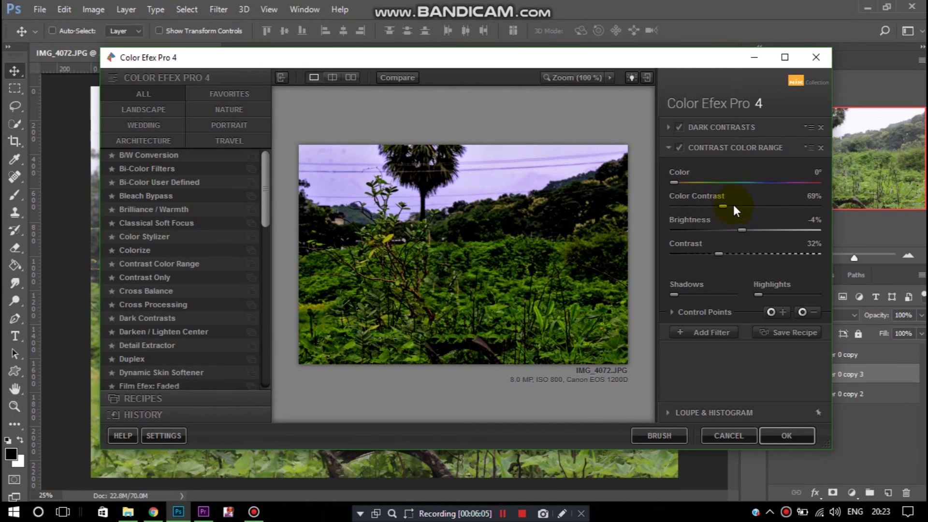
pyautogui.moveTo(741, 229); pyautogui.dragTo(734, 206)
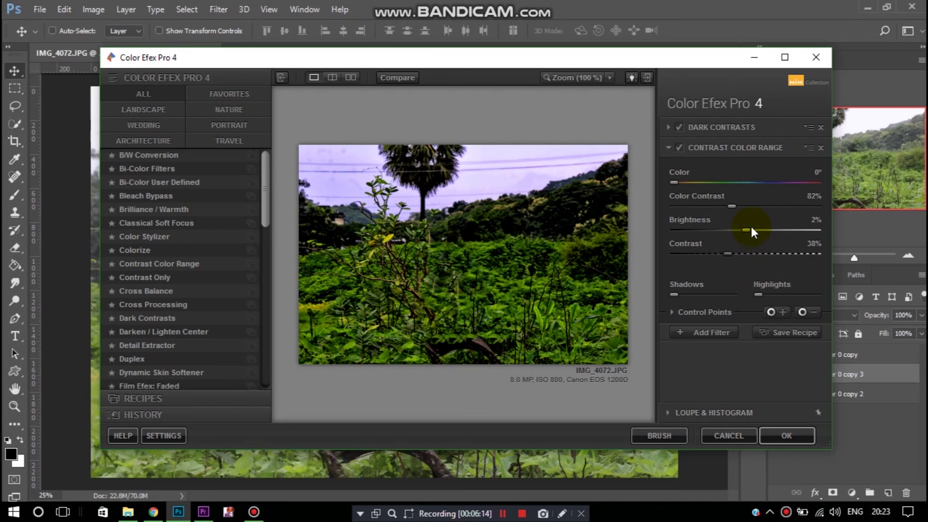
pyautogui.moveTo(749, 229); pyautogui.dragTo(755, 229)
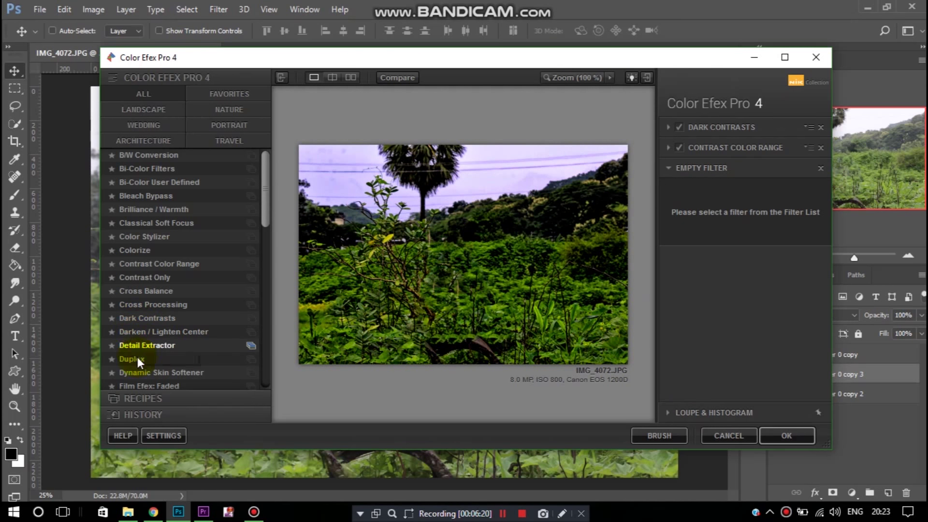
pyautogui.scroll(-2, 144, 364)
# Add Indian Summer with Method 2 and Enhance Foliage at 69%.
pyautogui.scroll(-2, 193, 329)
pyautogui.scroll(-1, 187, 345)
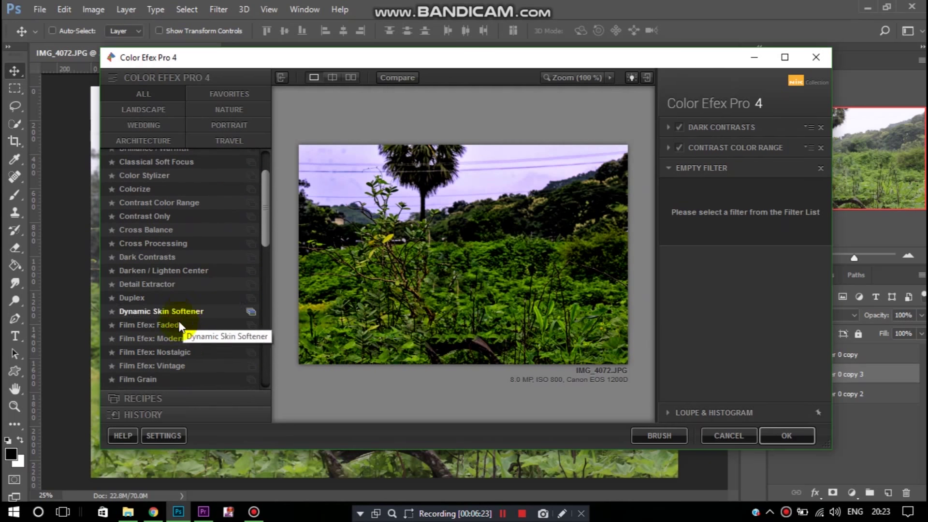
pyautogui.scroll(-3, 164, 321)
pyautogui.scroll(-1, 159, 357)
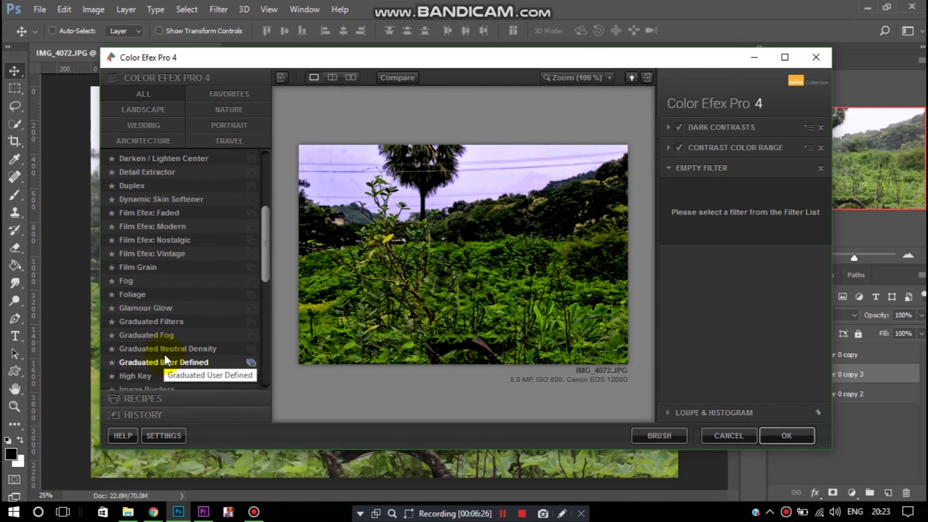
pyautogui.scroll(-2, 164, 356)
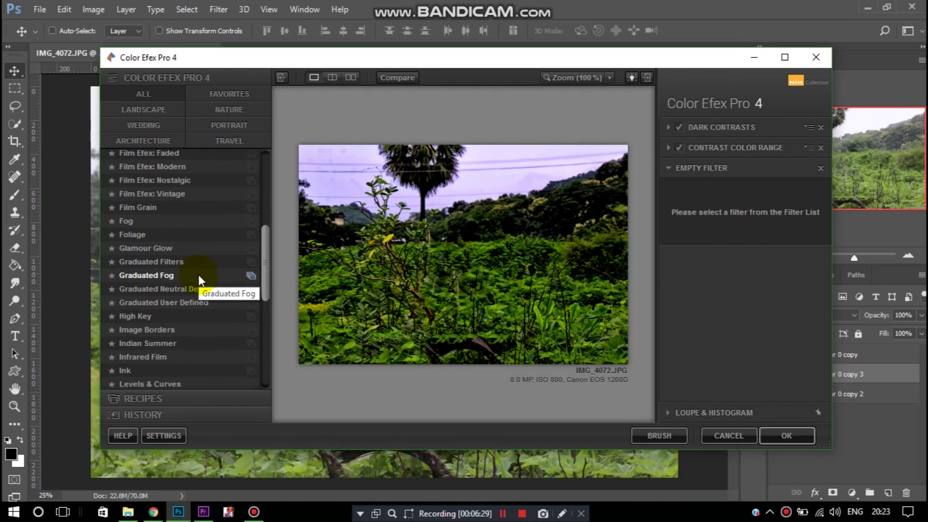
pyautogui.scroll(-3, 155, 338)
pyautogui.click(158, 290)
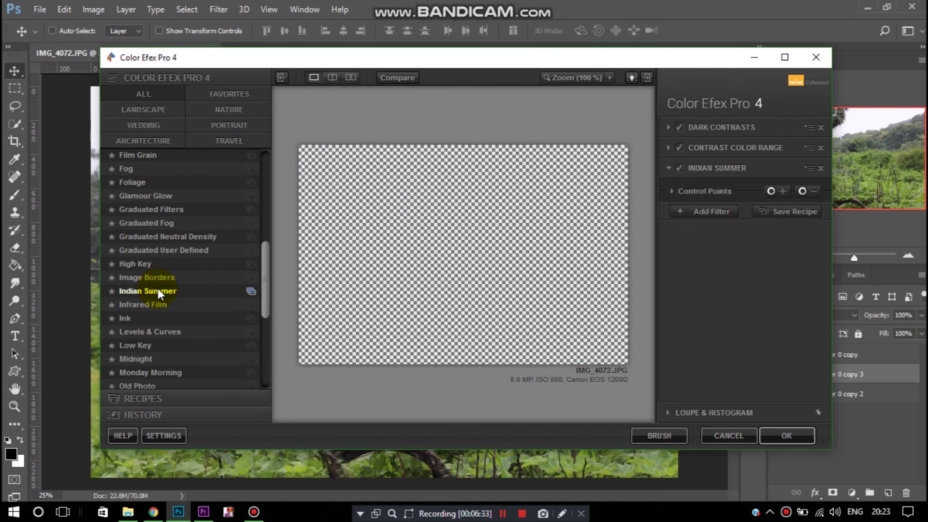
pyautogui.click(808, 197)
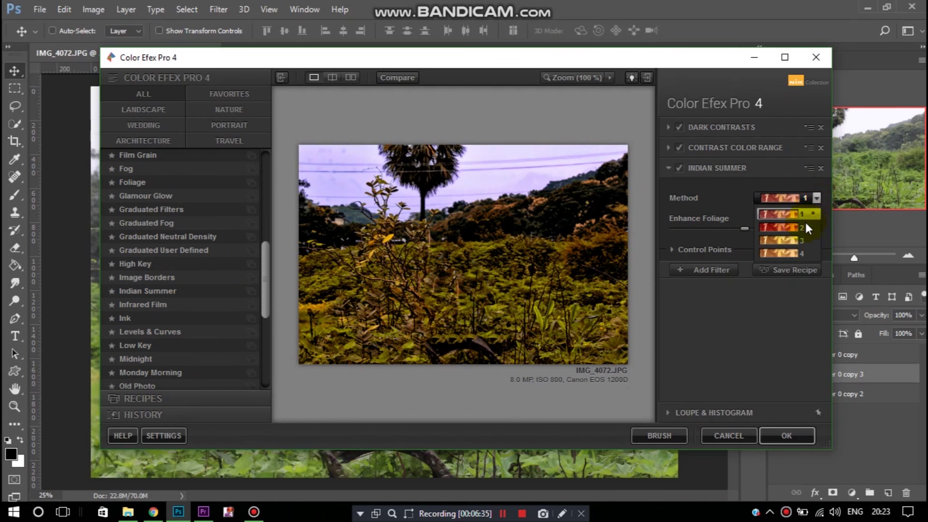
pyautogui.click(789, 226)
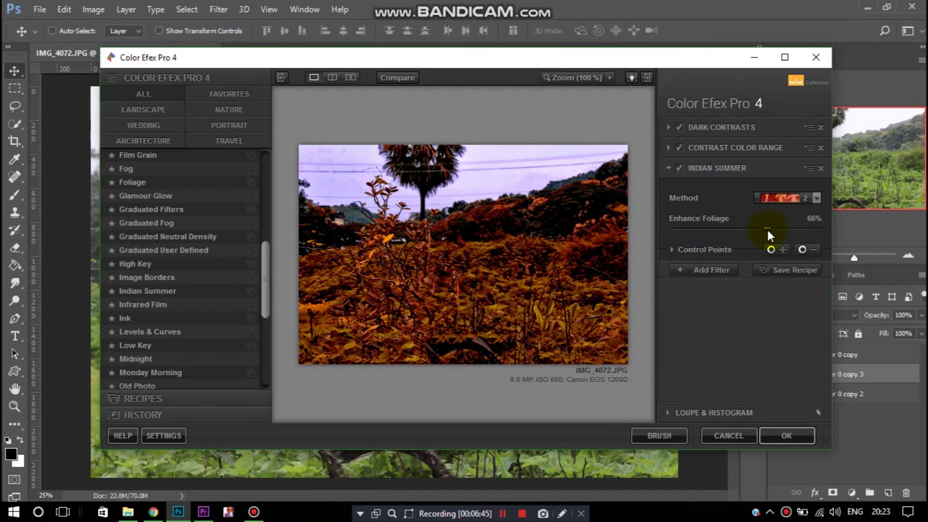
pyautogui.moveTo(750, 230); pyautogui.dragTo(773, 228)
# Add an empty filter slot and apply the filter stack to the image.
pyautogui.click(672, 248)
pyautogui.click(672, 248)
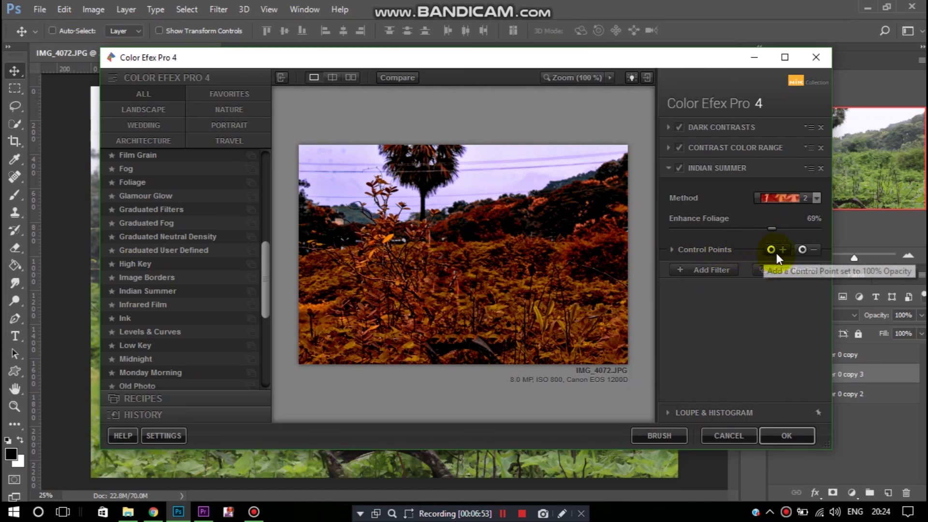
pyautogui.click(723, 269)
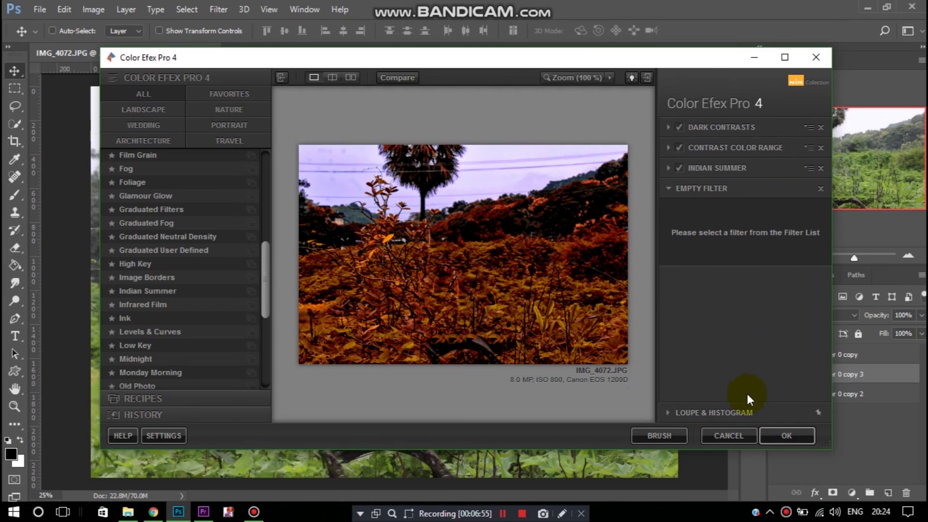
pyautogui.click(782, 434)
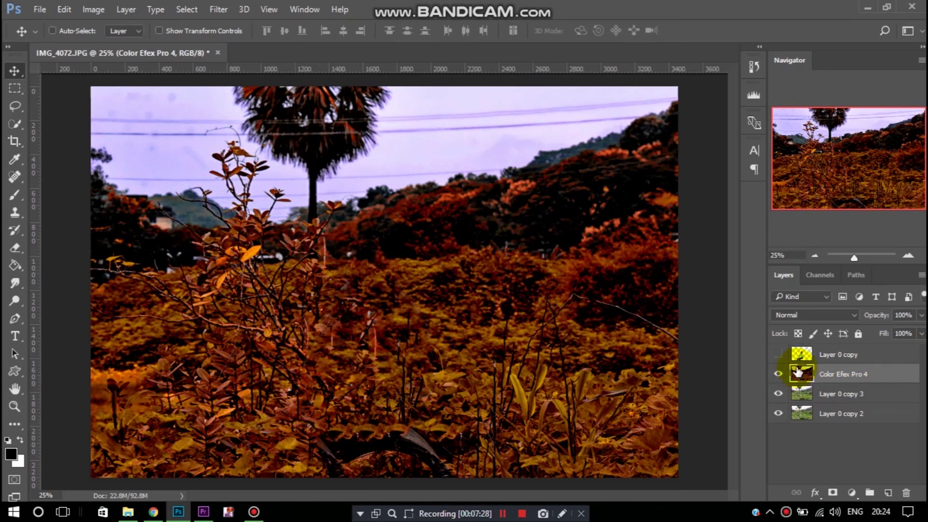
# Add a Curves 1 layer with an S-curve: lower point pulled down, upper point pushed up.
pyautogui.click(775, 357)
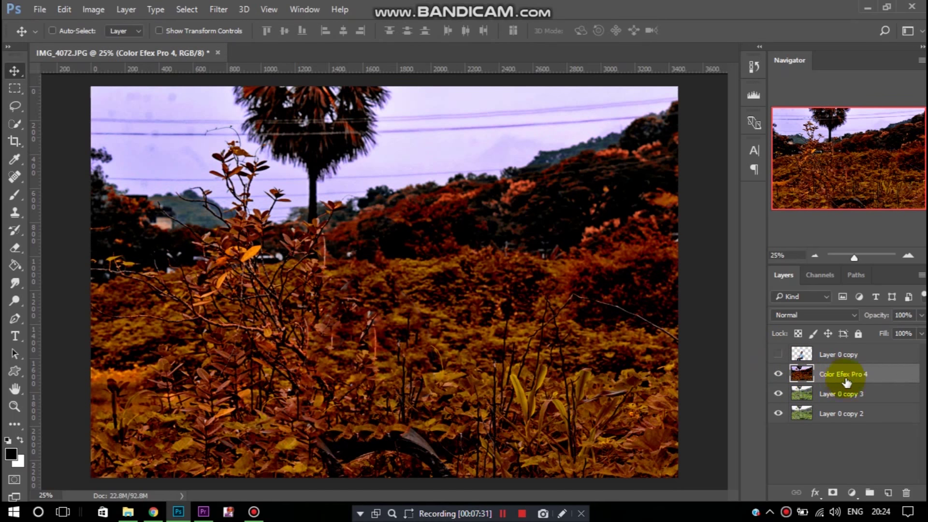
pyautogui.click(852, 492)
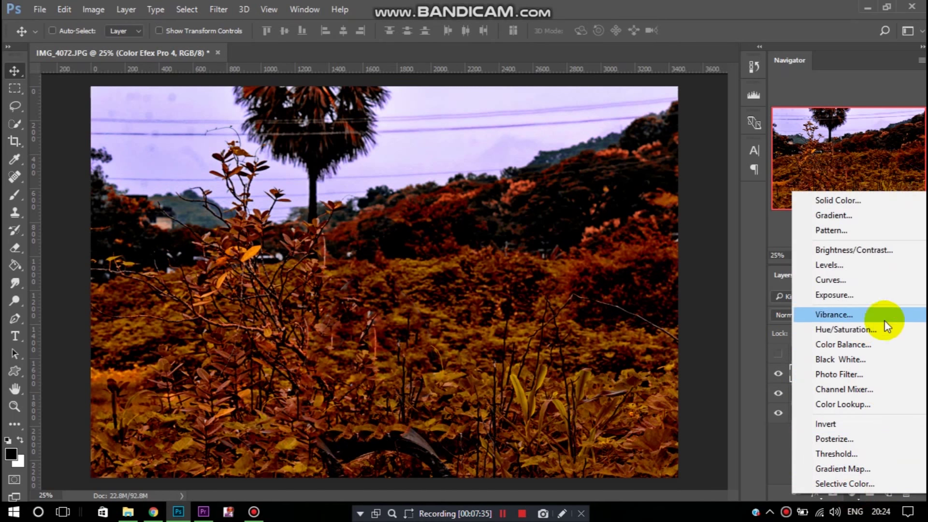
pyautogui.click(858, 285)
pyautogui.moveTo(740, 266); pyautogui.dragTo(726, 297)
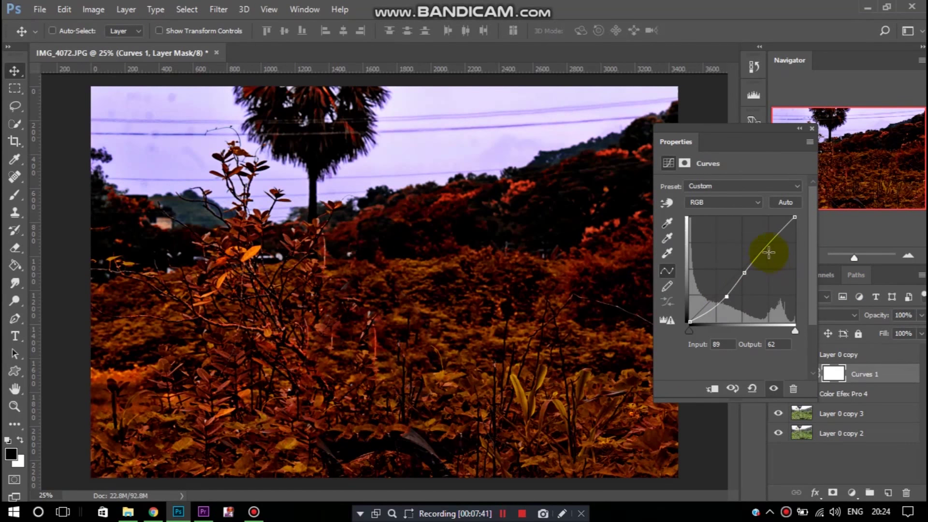
pyautogui.moveTo(767, 251); pyautogui.dragTo(759, 242)
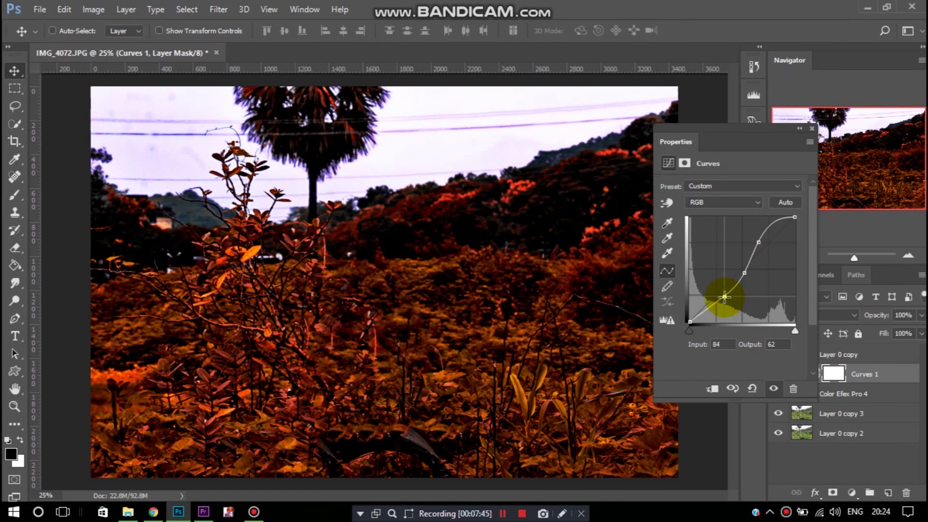
pyautogui.moveTo(725, 297); pyautogui.dragTo(721, 302)
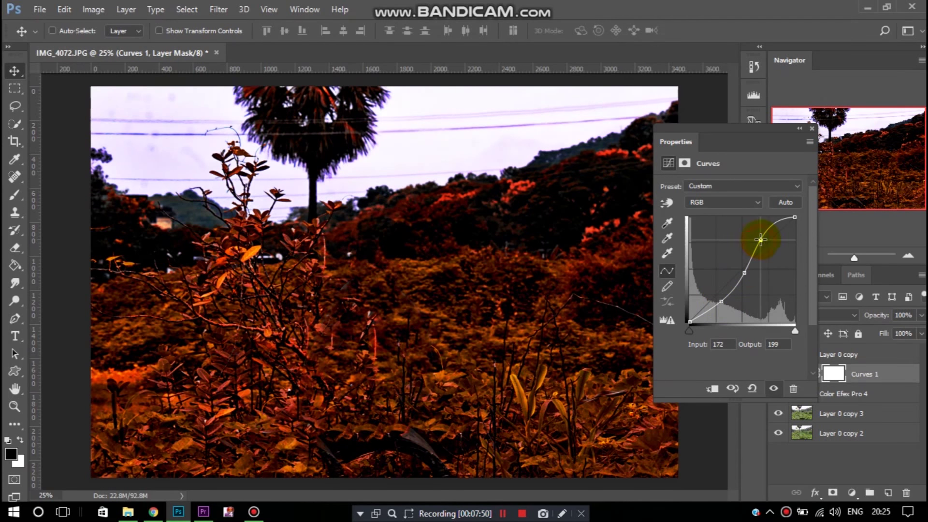
pyautogui.moveTo(760, 239); pyautogui.dragTo(760, 238)
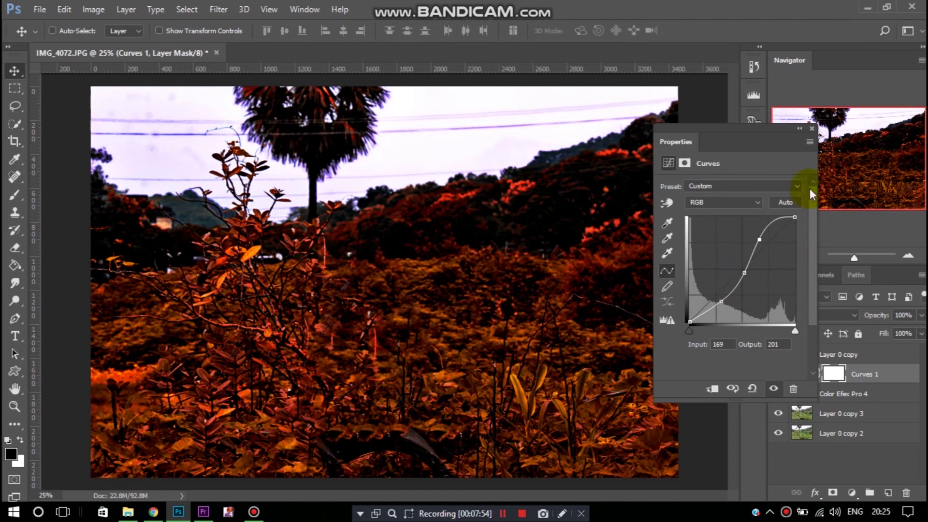
pyautogui.click(800, 129)
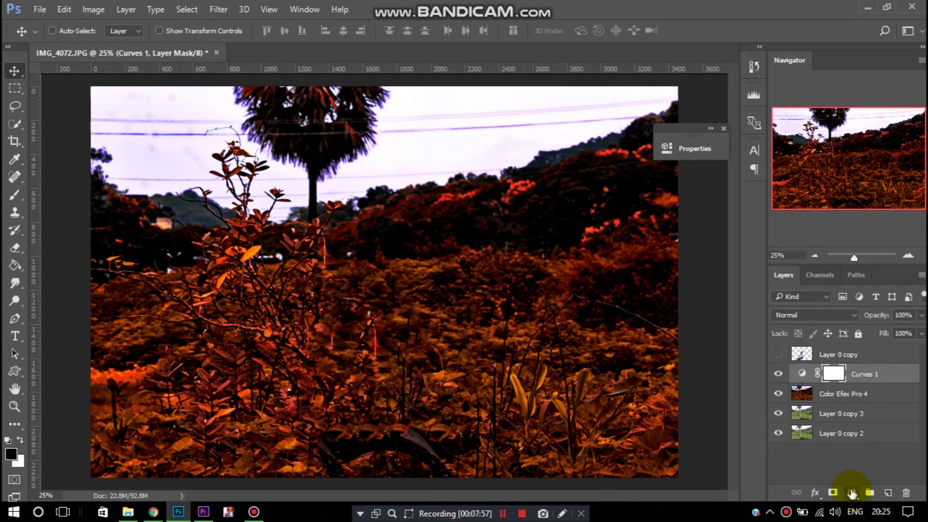
# Add a Color Balance layer with midtones Cyan-Red +28 and Magenta-Green +27.
pyautogui.click(851, 493)
pyautogui.click(868, 341)
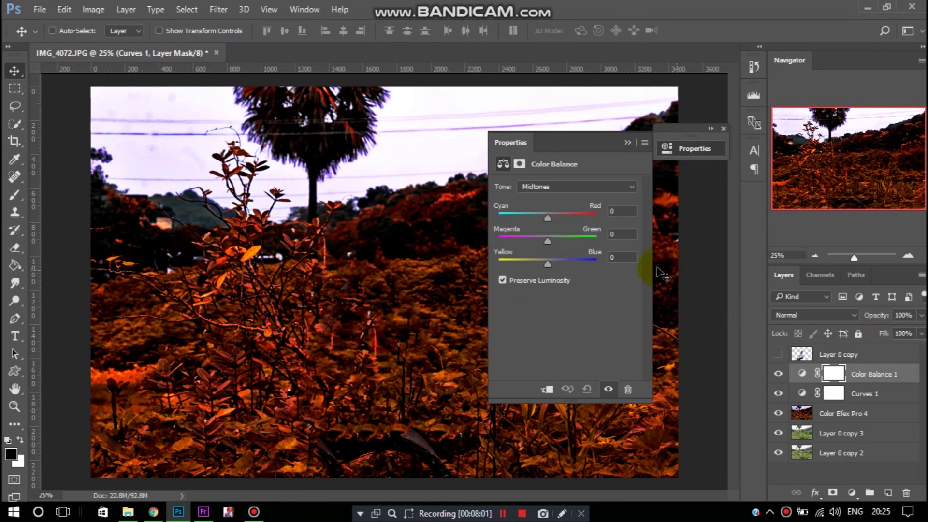
pyautogui.moveTo(561, 216)
pyautogui.mouseDown()
pyautogui.moveTo(555, 241)
pyautogui.moveTo(566, 242)
pyautogui.moveTo(555, 259)
pyautogui.moveTo(533, 256)
pyautogui.moveTo(549, 258)
pyautogui.moveTo(549, 239)
pyautogui.mouseUp()
pyautogui.click(629, 143)
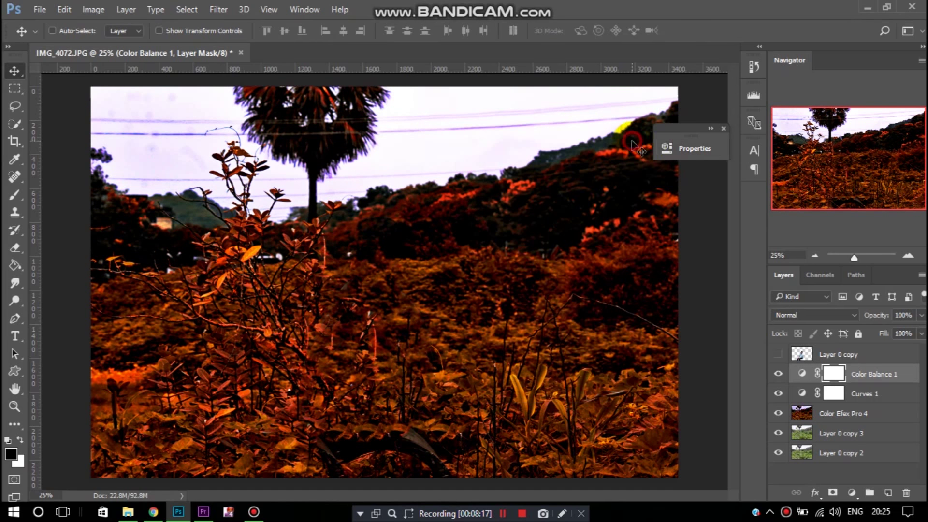
# Add a Hue/Saturation adjustment layer with the Hue shifted to +1.
pyautogui.click(724, 129)
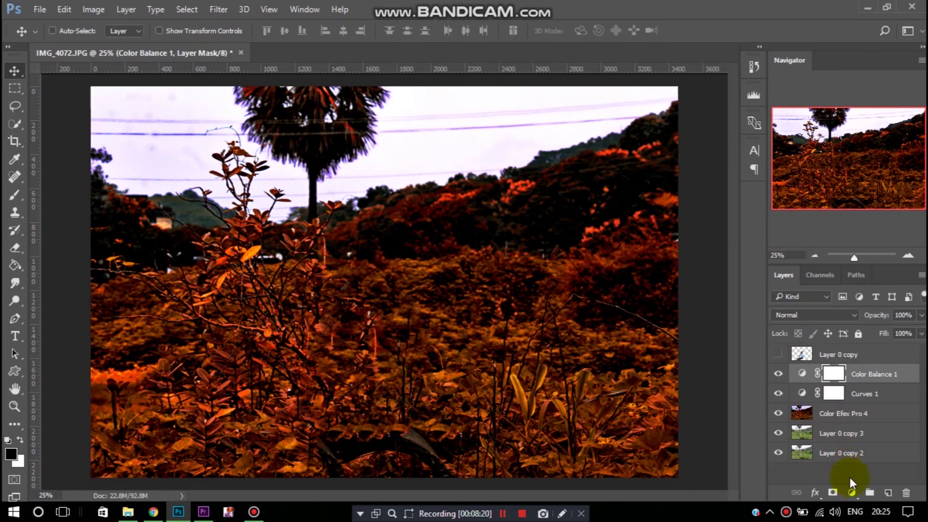
pyautogui.click(852, 493)
pyautogui.click(843, 330)
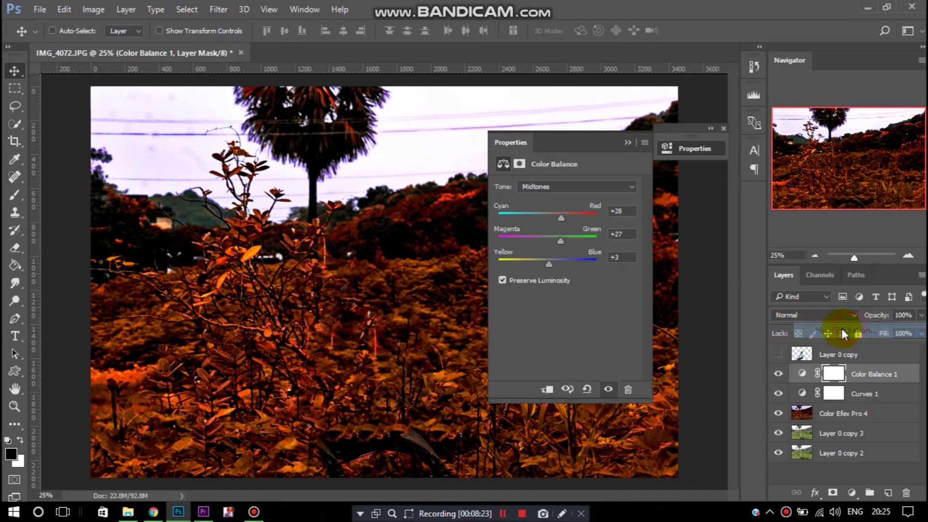
pyautogui.click(566, 235)
pyautogui.moveTo(575, 237)
pyautogui.mouseDown()
pyautogui.moveTo(621, 246)
pyautogui.moveTo(564, 237)
pyautogui.mouseUp()
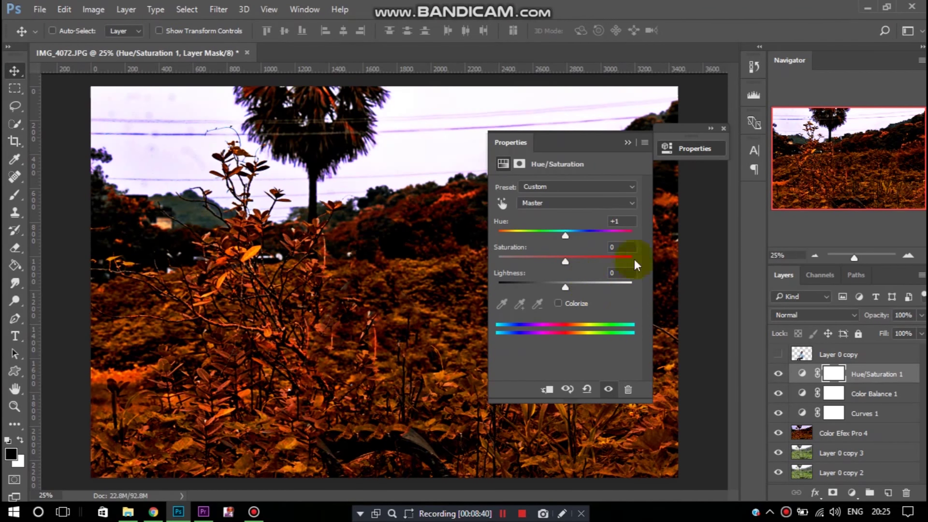
# Add a Vibrance adjustment layer with Vibrance -17 and Saturation +5.
pyautogui.click(627, 142)
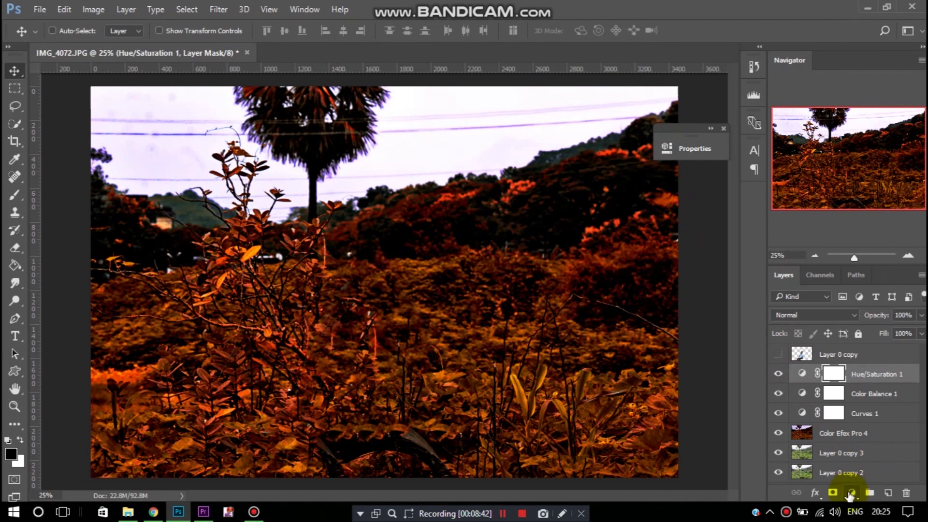
pyautogui.click(852, 493)
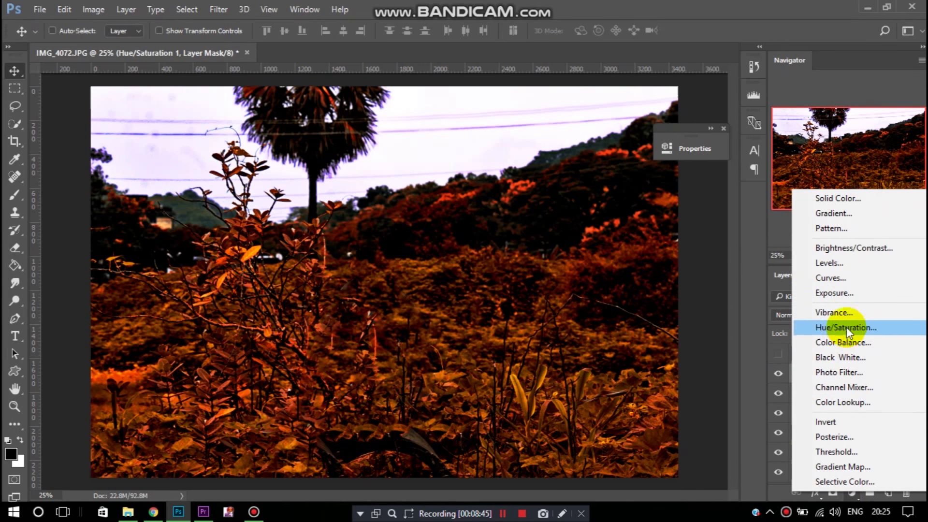
pyautogui.click(845, 314)
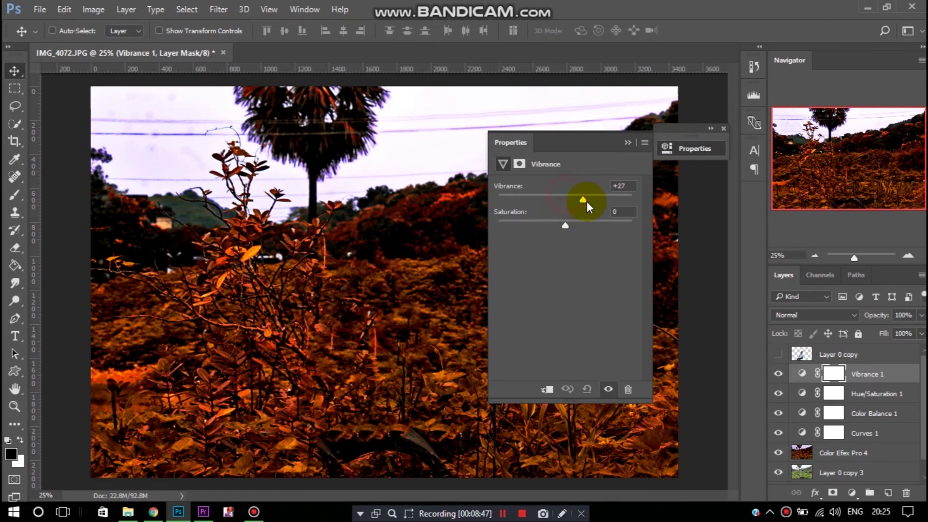
pyautogui.moveTo(549, 224); pyautogui.dragTo(567, 230)
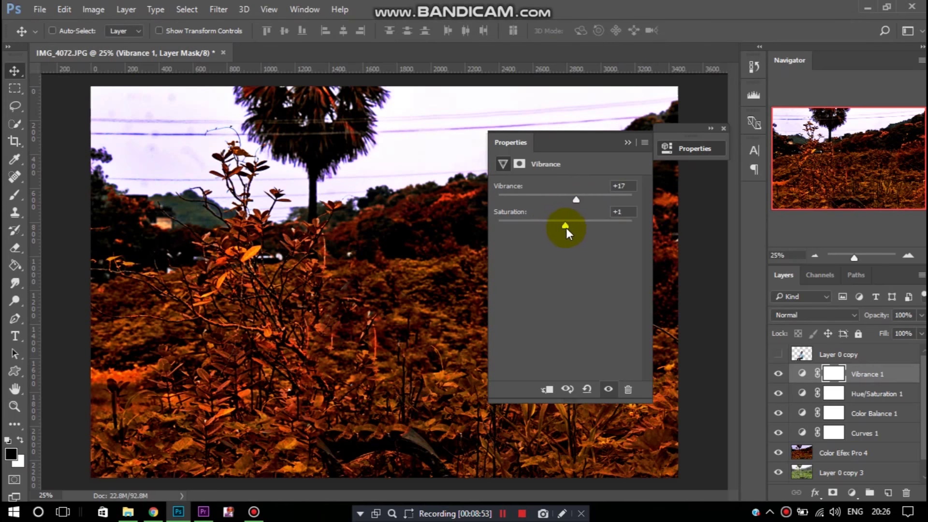
pyautogui.moveTo(574, 198); pyautogui.dragTo(563, 196)
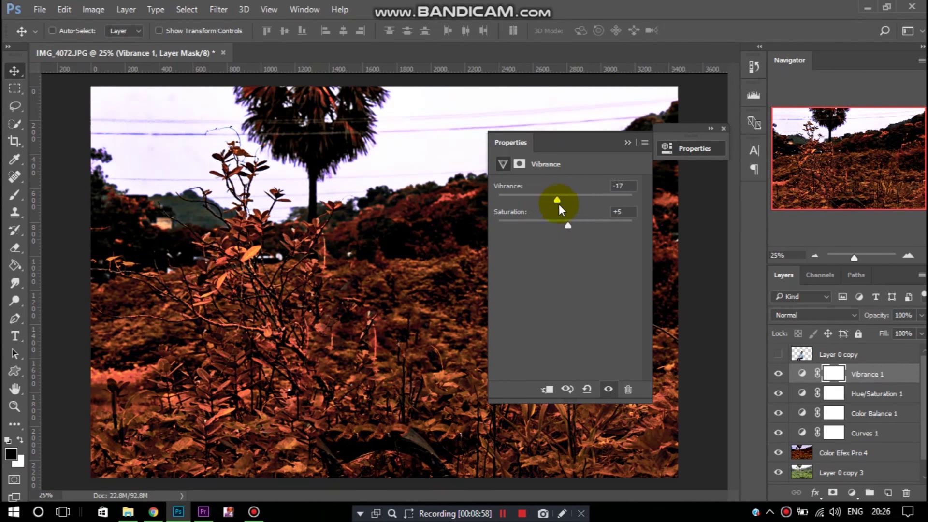
pyautogui.click(617, 125)
# Add an Exposure adjustment layer and raise its exposure and offset.
pyautogui.click(852, 493)
pyautogui.click(834, 292)
pyautogui.click(564, 219)
pyautogui.moveTo(564, 219); pyautogui.dragTo(566, 246)
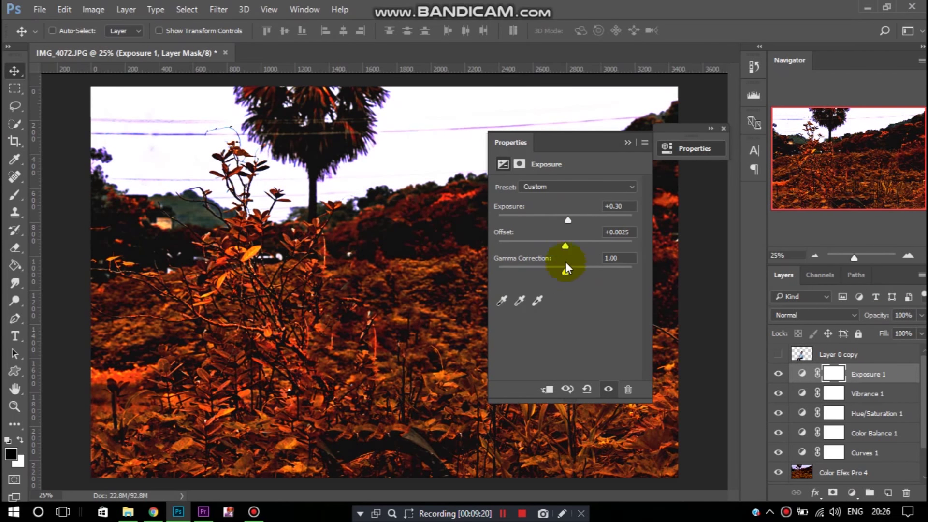
# Merge Exposure 1 through the Color Efex Pro 4 layer into one layer with Merge Visible.
pyautogui.click(629, 142)
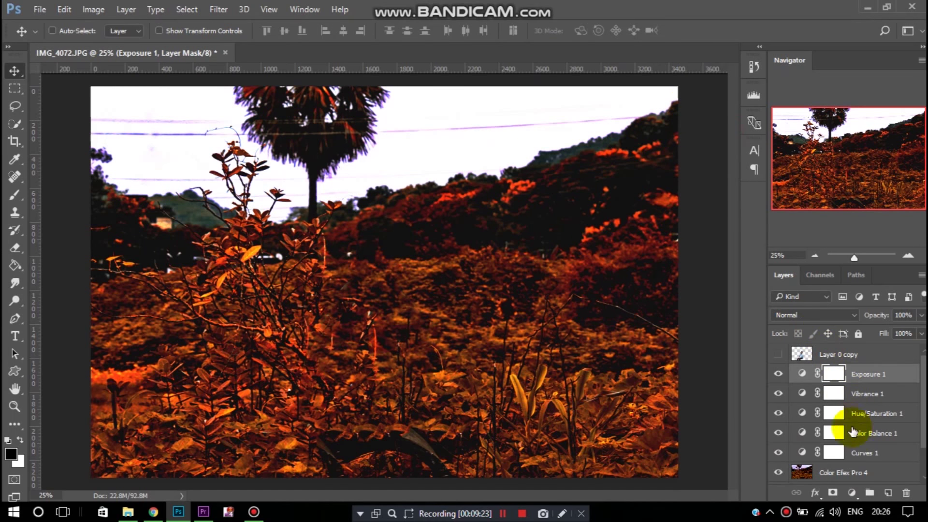
pyautogui.click(852, 493)
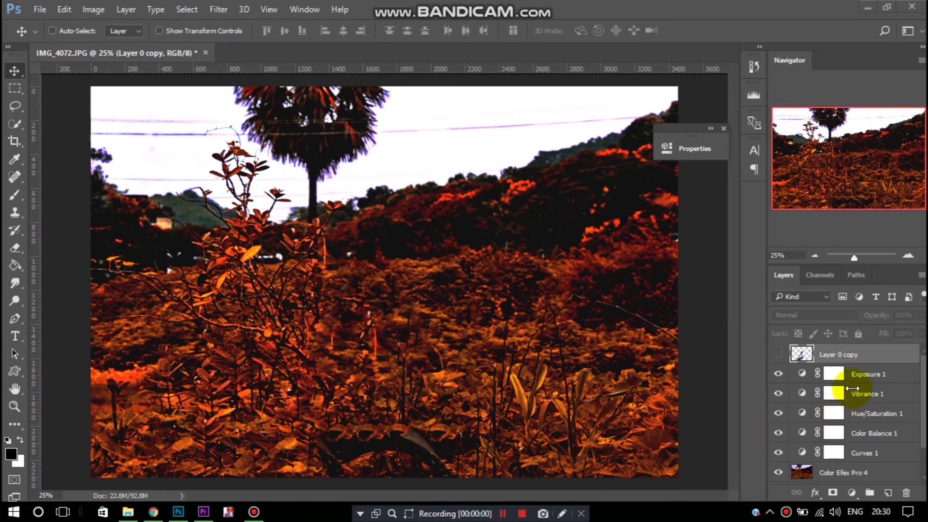
pyautogui.moveTo(864, 379); pyautogui.dragTo(871, 441)
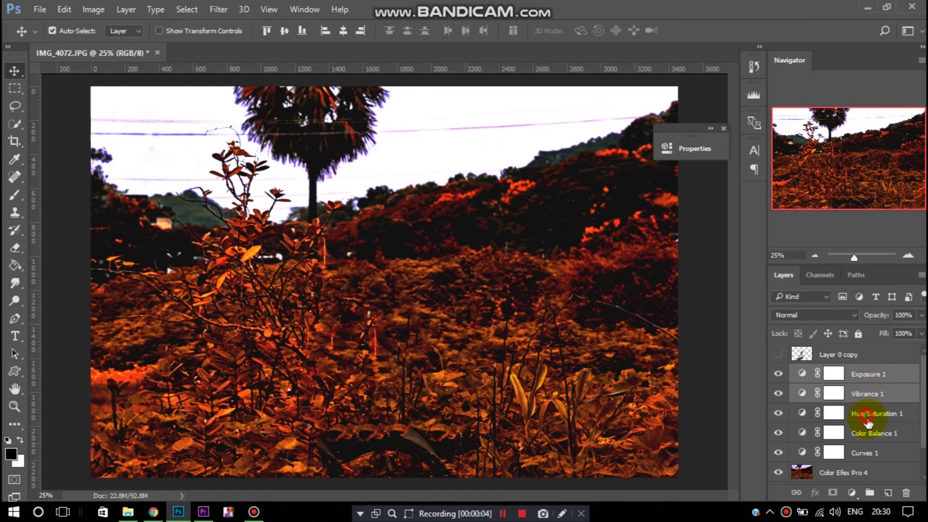
pyautogui.scroll(-2, 871, 443)
pyautogui.keyDown('shift'); pyautogui.click(870, 435); pyautogui.keyUp('shift')
pyautogui.rightClick(888, 365)
pyautogui.click(672, 477)
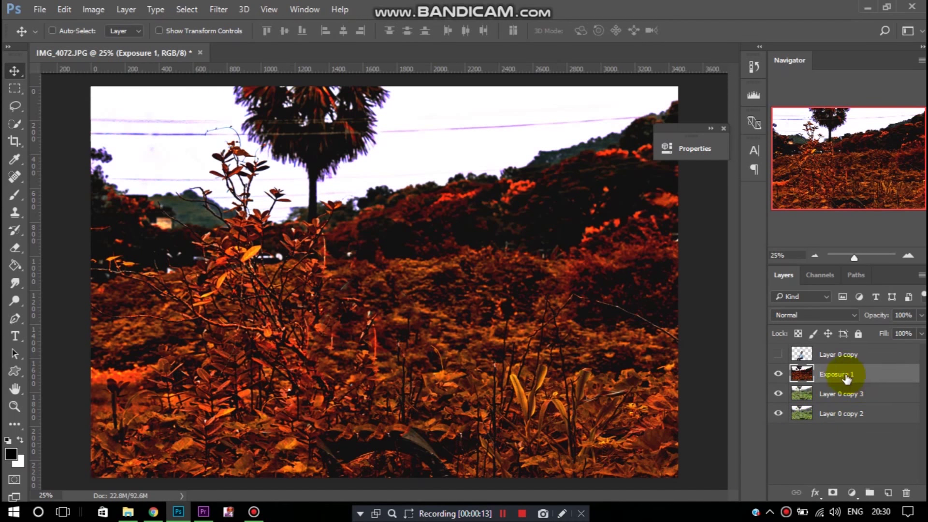
# Show only the Layer 0 copy cut-out, hiding the layers below, and zoom in on the head.
pyautogui.click(779, 356)
pyautogui.click(778, 355)
pyautogui.click(779, 355)
pyautogui.moveTo(778, 375); pyautogui.dragTo(774, 431)
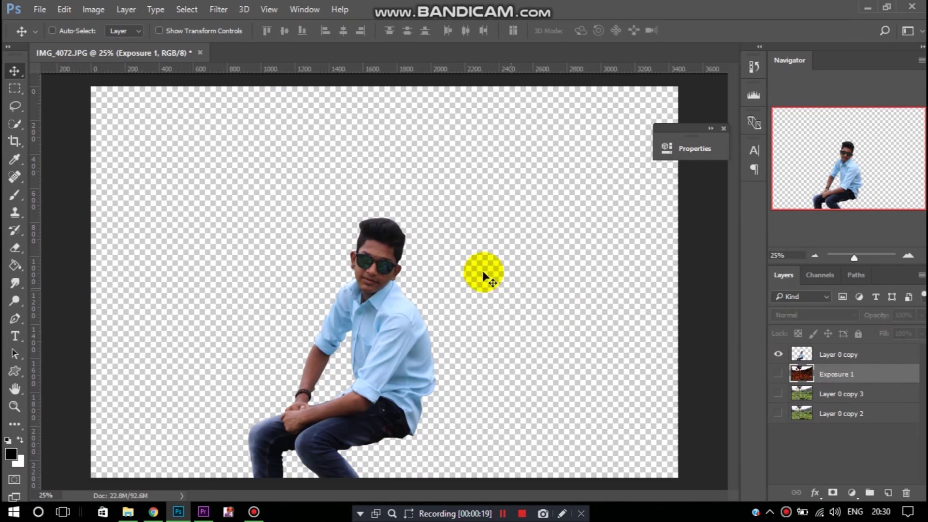
pyautogui.hotkey('ctrl', '+')
pyautogui.hotkey('ctrl', '+')
pyautogui.hotkey('ctrl', '+')
pyautogui.hotkey('ctrl', '+')
pyautogui.scroll(2, 450, 253)
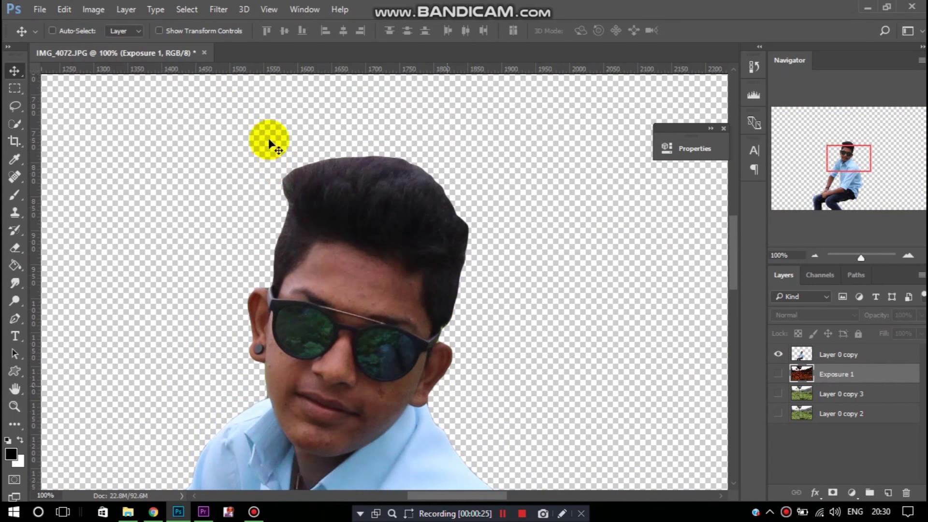
# Set up the Smudge tool with textured brush 298 shrunk to 45 px on Layer 0 copy.
pyautogui.click(15, 283)
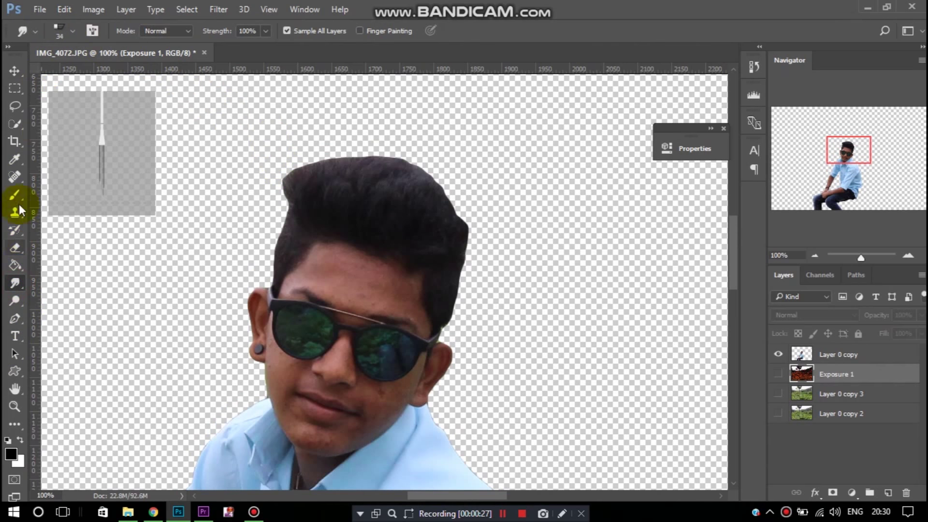
pyautogui.click(65, 31)
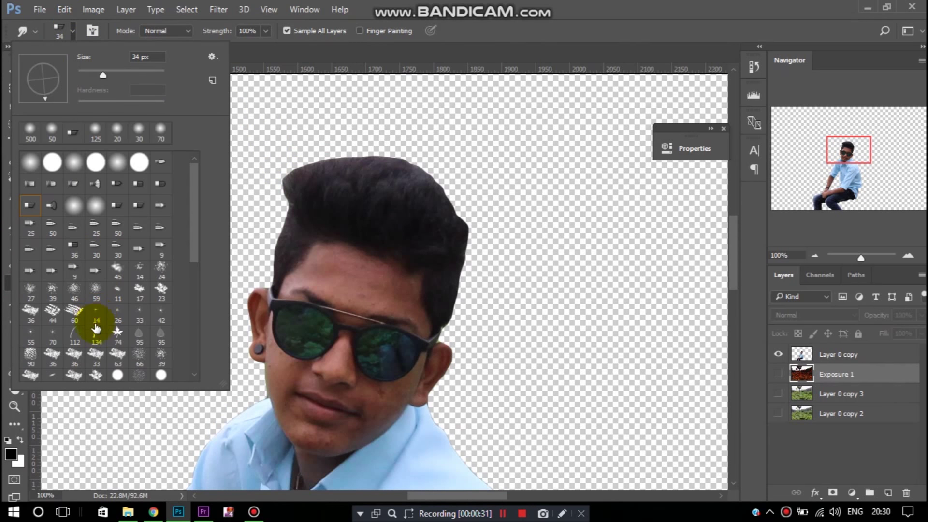
pyautogui.scroll(-2, 118, 348)
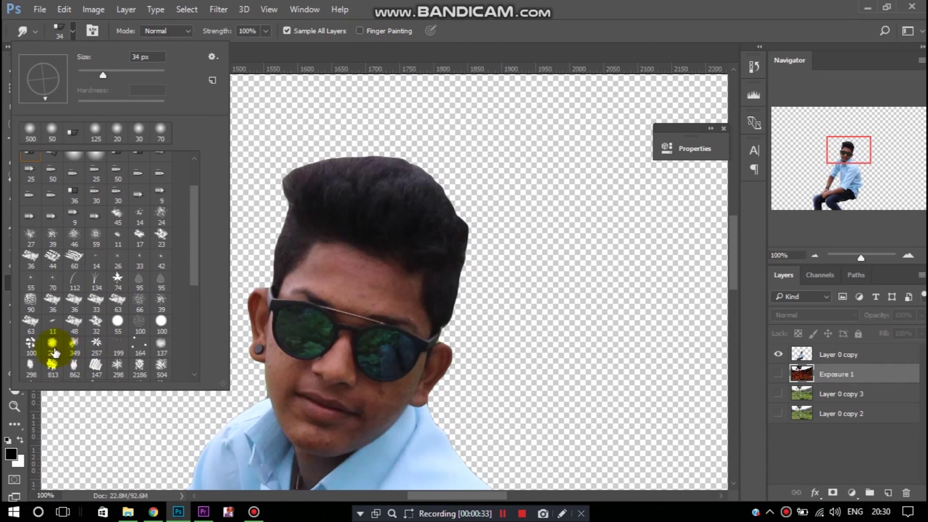
pyautogui.click(31, 368)
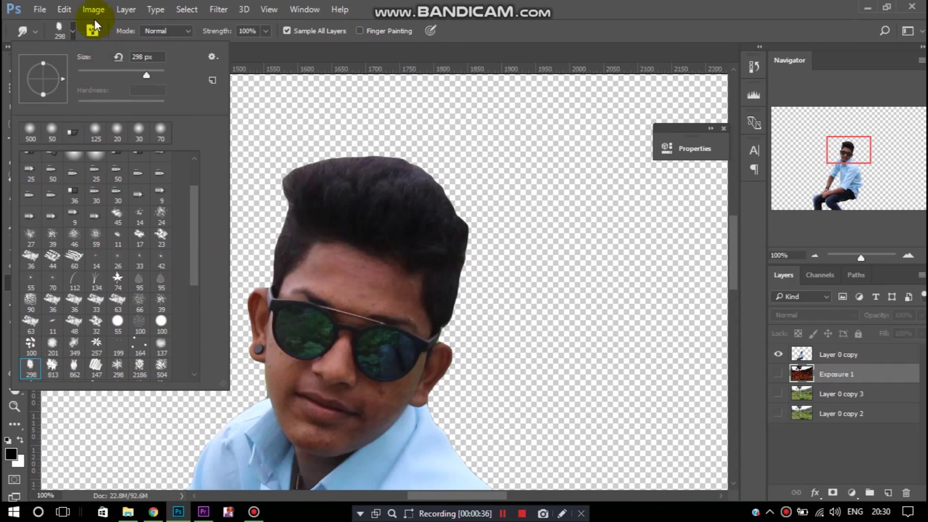
pyautogui.click(74, 30)
pyautogui.click(14, 318)
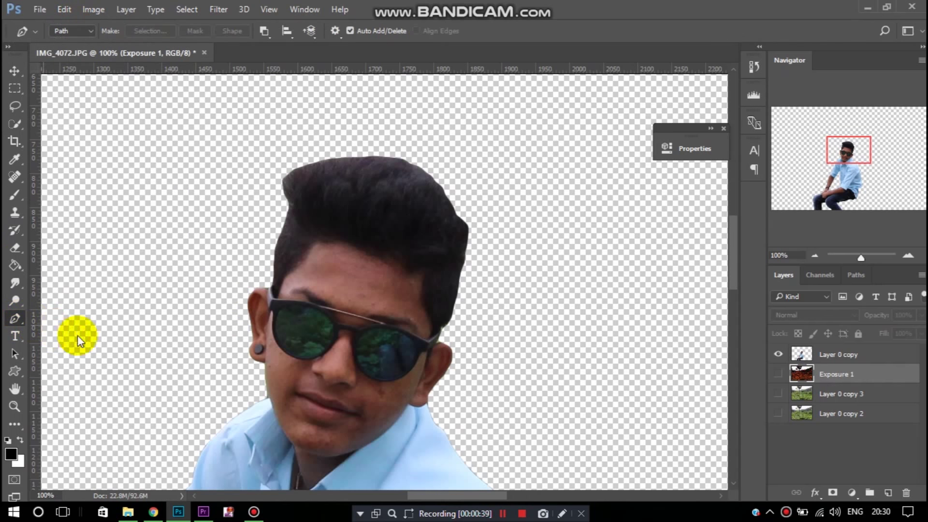
pyautogui.click(892, 355)
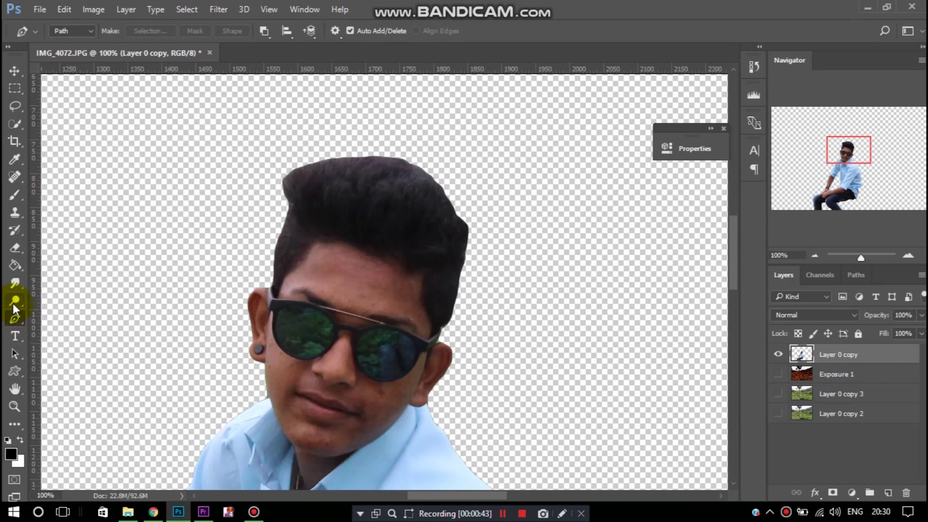
pyautogui.click(15, 283)
pyautogui.press('[')
pyautogui.press('[')
pyautogui.press('[')
pyautogui.press('[')
pyautogui.press('[')
pyautogui.press('[')
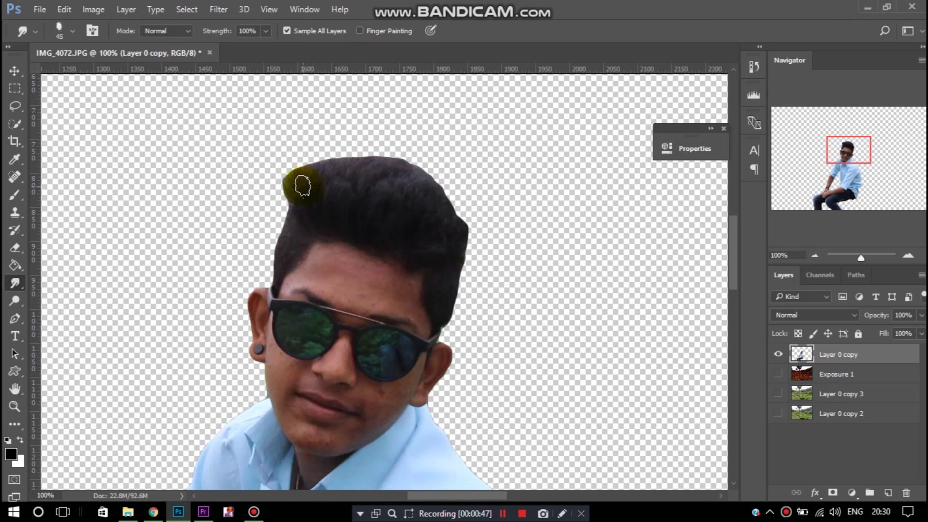
# Smudge the top hair tuft into spiky strands sweeping up and to the right at 47%.
pyautogui.moveTo(294, 182)
pyautogui.mouseDown()
pyautogui.moveTo(304, 149)
pyautogui.moveTo(318, 147)
pyautogui.mouseUp()
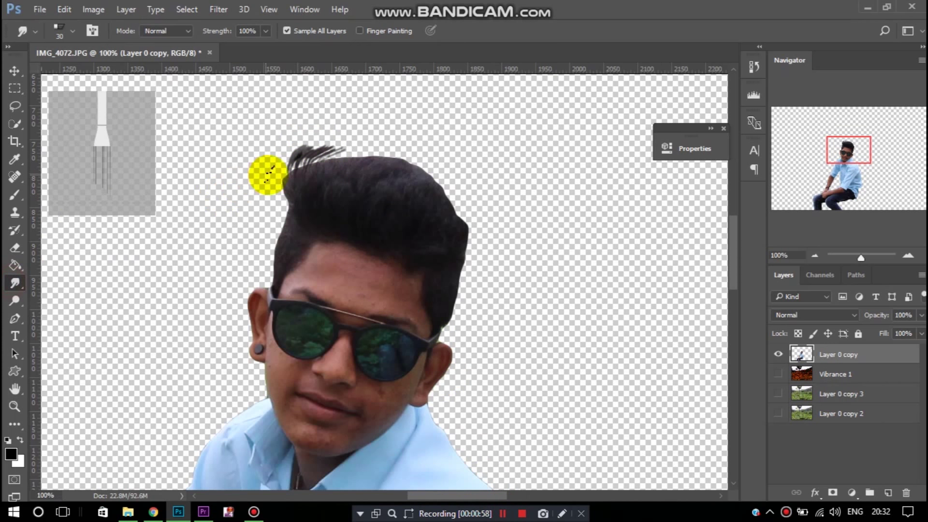
pyautogui.moveTo(294, 183)
pyautogui.mouseDown()
pyautogui.moveTo(312, 149)
pyautogui.moveTo(360, 155)
pyautogui.moveTo(368, 140)
pyautogui.mouseUp()
pyautogui.moveTo(296, 176)
pyautogui.mouseDown()
pyautogui.moveTo(321, 150)
pyautogui.moveTo(325, 176)
pyautogui.moveTo(367, 145)
pyautogui.moveTo(357, 164)
pyautogui.moveTo(394, 144)
pyautogui.mouseUp()
pyautogui.moveTo(347, 161); pyautogui.dragTo(425, 149)
pyautogui.moveTo(366, 174)
pyautogui.mouseDown()
pyautogui.moveTo(406, 145)
pyautogui.moveTo(405, 167)
pyautogui.moveTo(441, 162)
pyautogui.mouseUp()
pyautogui.moveTo(414, 203)
pyautogui.mouseDown()
pyautogui.moveTo(471, 208)
pyautogui.moveTo(481, 194)
pyautogui.mouseUp()
pyautogui.moveTo(448, 220)
pyautogui.mouseDown()
pyautogui.moveTo(472, 197)
pyautogui.moveTo(463, 220)
pyautogui.moveTo(464, 176)
pyautogui.moveTo(449, 172)
pyautogui.mouseUp()
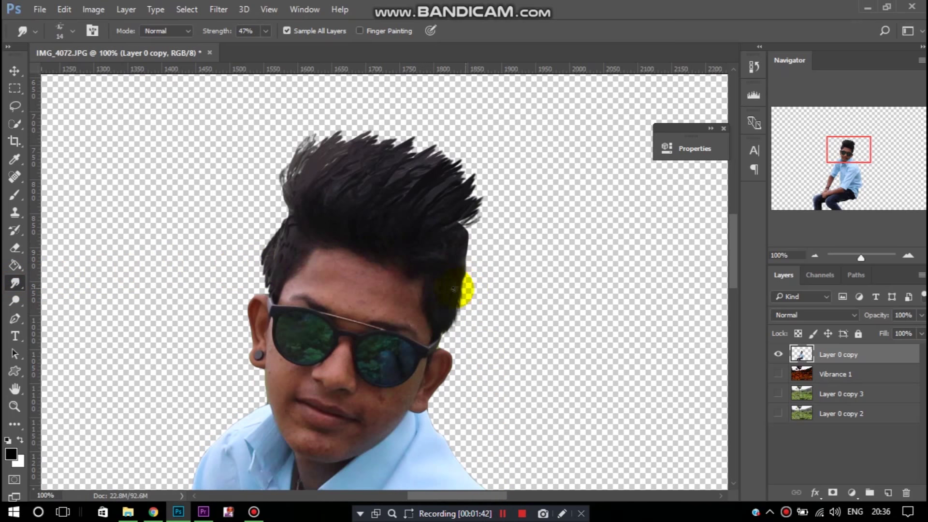
# Roughen the left and right hair edges into outward-pulled strands.
pyautogui.moveTo(461, 289); pyautogui.dragTo(467, 257)
pyautogui.moveTo(288, 231); pyautogui.dragTo(269, 226)
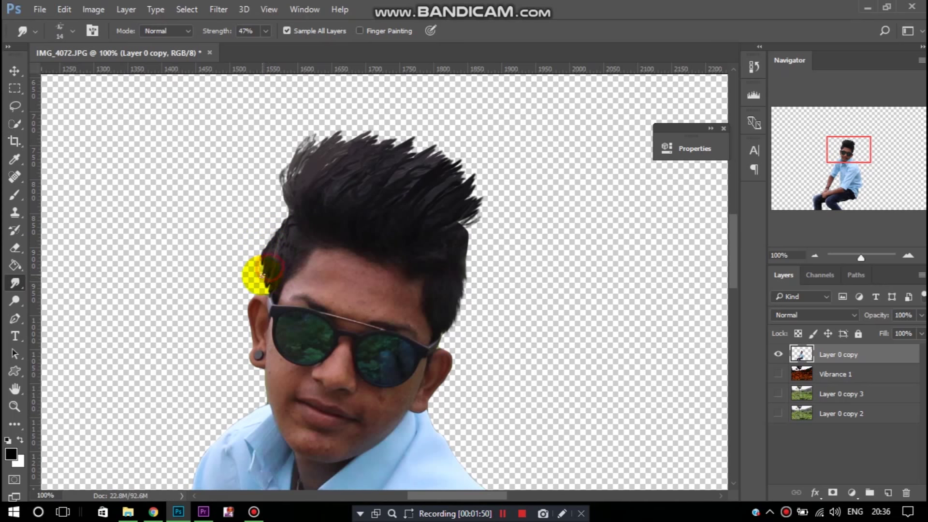
pyautogui.moveTo(266, 267); pyautogui.dragTo(277, 233)
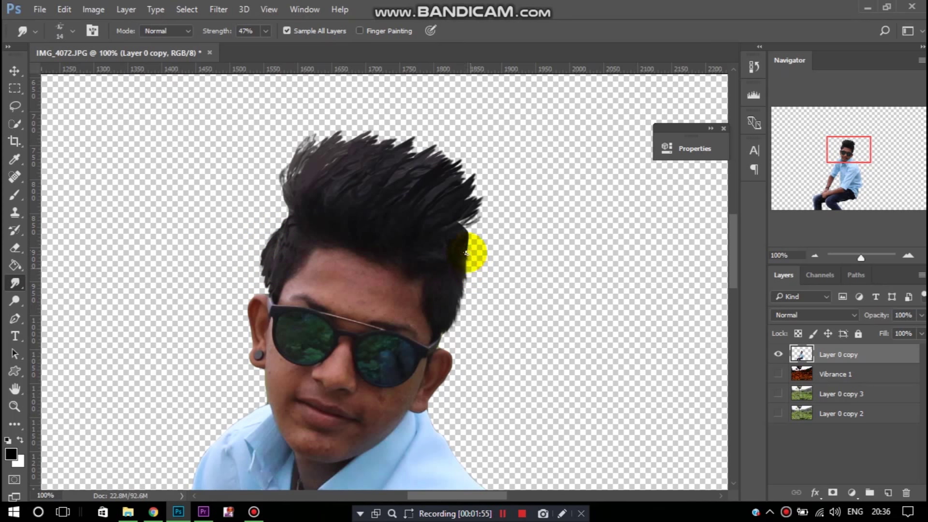
pyautogui.moveTo(461, 244); pyautogui.dragTo(459, 225)
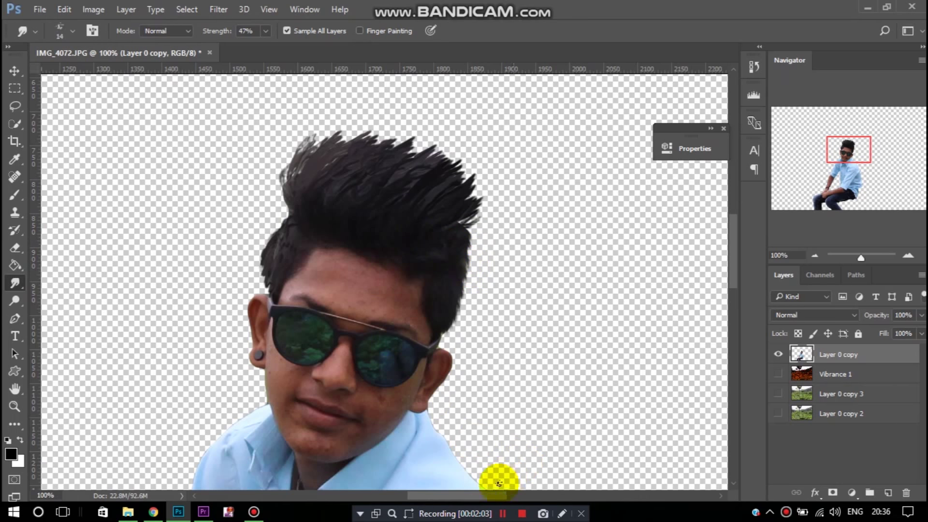
pyautogui.hotkey('ctrl', '-')
pyautogui.hotkey('ctrl', '-')
pyautogui.hotkey('ctrl', '-')
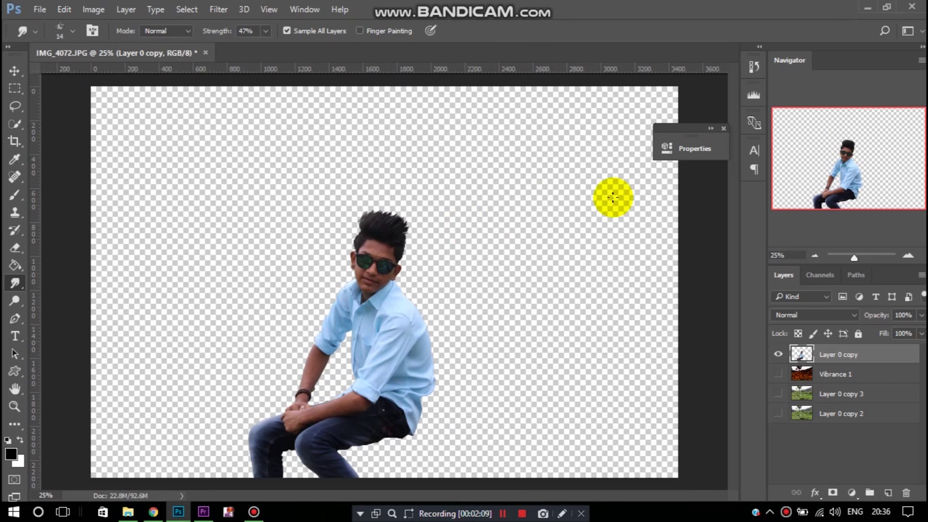
pyautogui.hotkey('ctrl', '+')
pyautogui.hotkey('ctrl', '+')
pyautogui.hotkey('ctrl', '+')
# Dab the Content-Aware Spot Healing Brush over chin and forehead blemishes, then zoom out.
pyautogui.scroll(3, 714, 396)
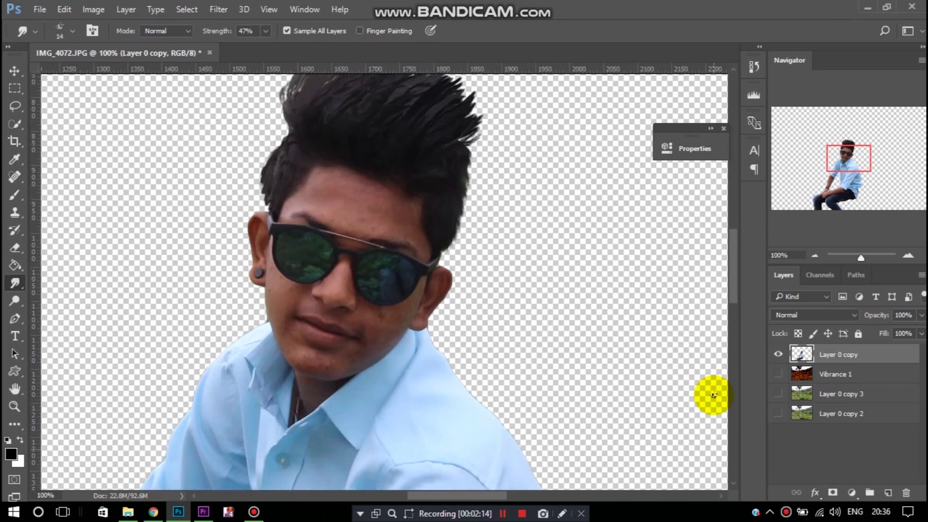
pyautogui.click(15, 176)
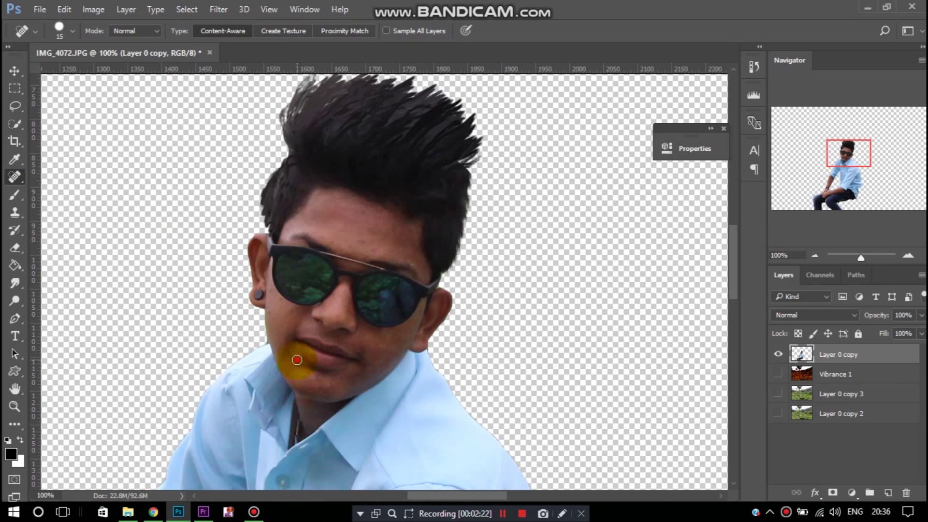
pyautogui.click(287, 348)
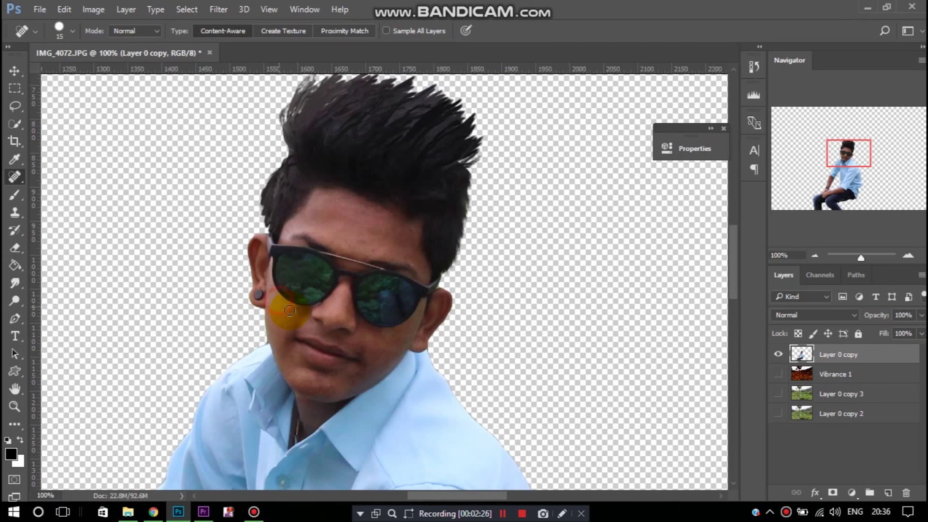
pyautogui.click(349, 244)
pyautogui.click(330, 210)
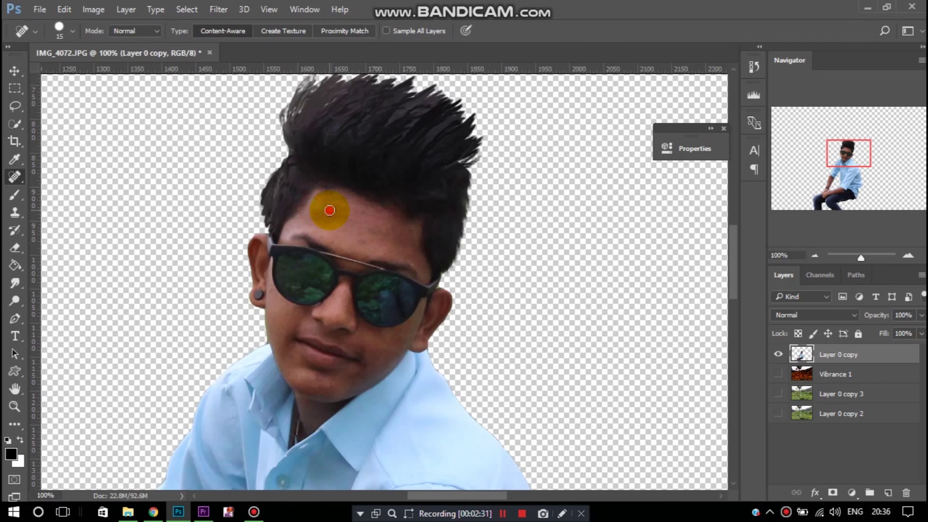
pyautogui.click(321, 209)
pyautogui.click(359, 221)
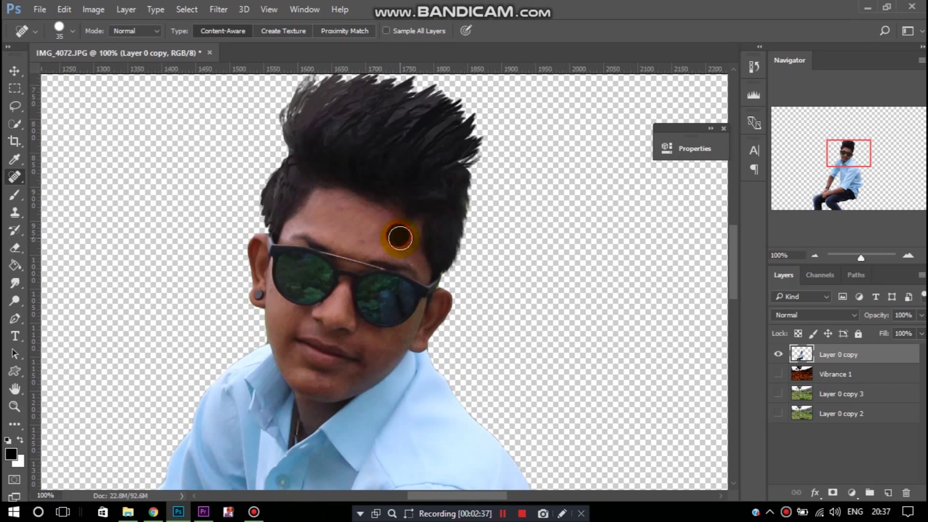
pyautogui.click(342, 228)
pyautogui.click(338, 212)
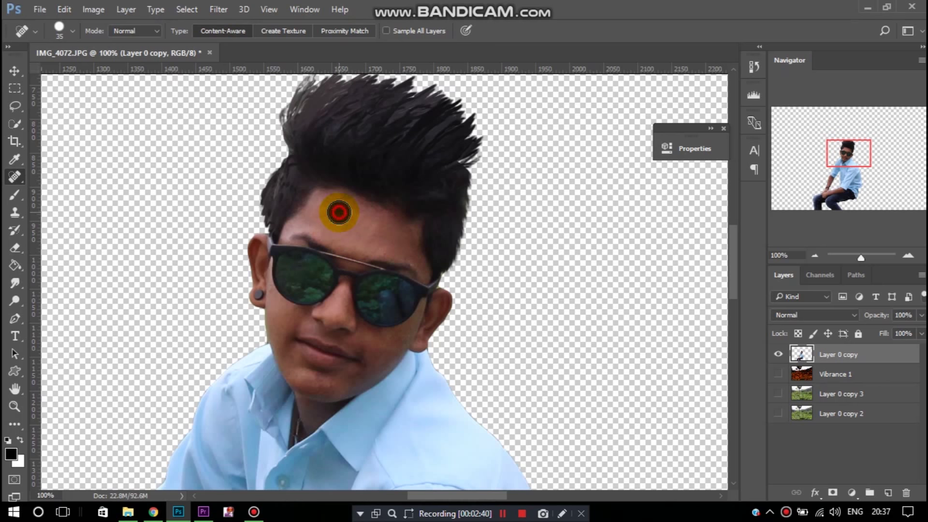
pyautogui.click(358, 219)
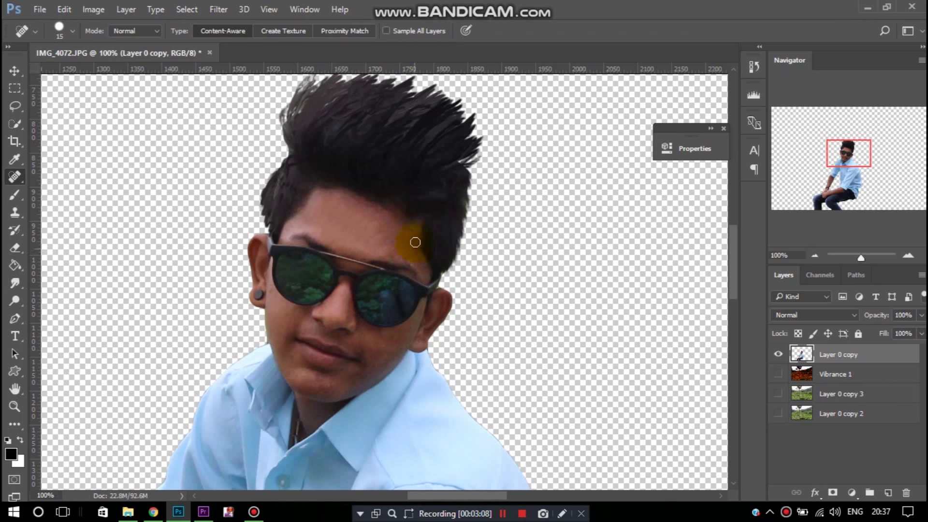
pyautogui.hotkey('ctrl', '-')
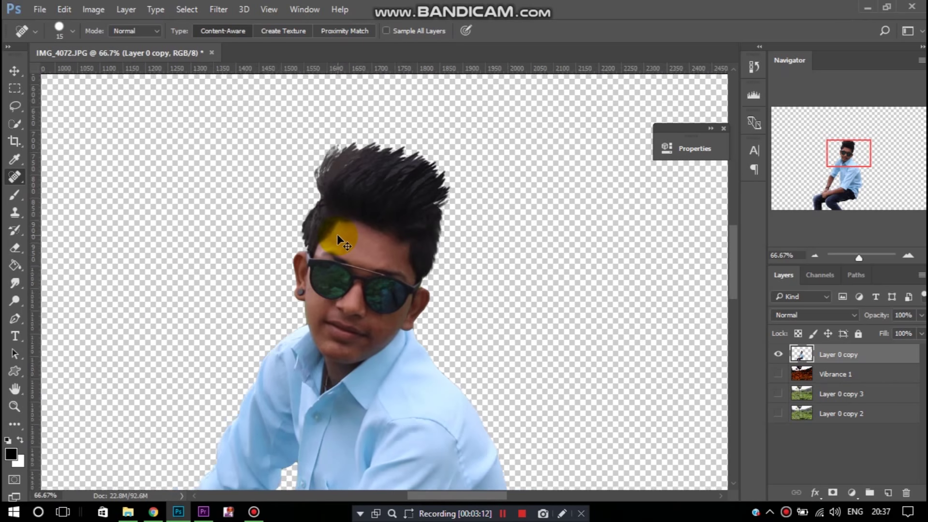
pyautogui.hotkey('ctrl', '-')
pyautogui.hotkey('ctrl', '-')
pyautogui.hotkey('ctrl', '-')
pyautogui.hotkey('ctrl', '-')
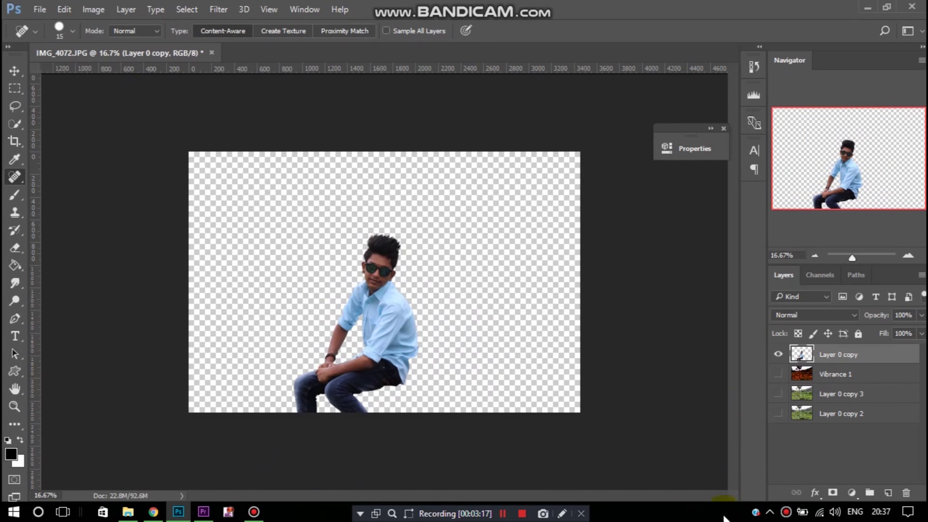
# Show the orange background layers behind the boy, make Layer 0 copy active and bring up the Filter menu.
pyautogui.moveTo(778, 374); pyautogui.dragTo(778, 414)
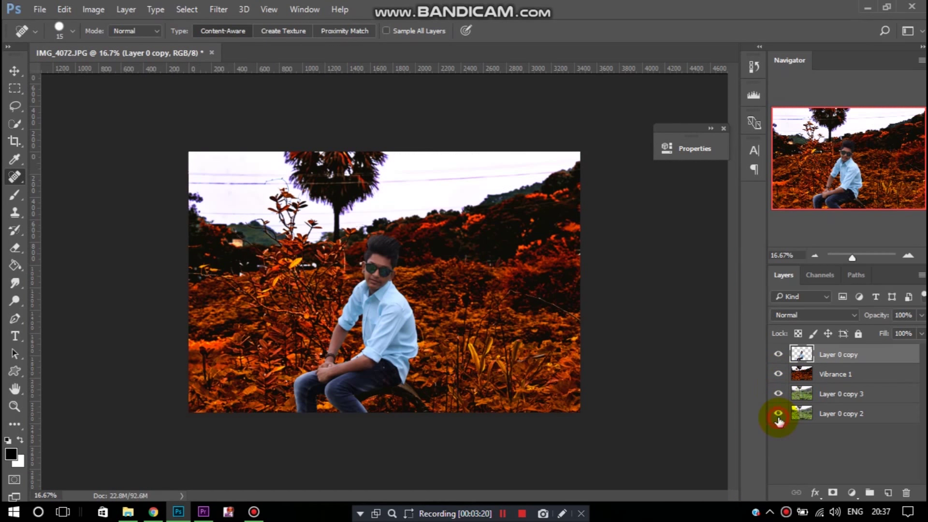
pyautogui.click(836, 375)
pyautogui.click(779, 355)
pyautogui.hotkey('ctrl', '+')
pyautogui.click(778, 354)
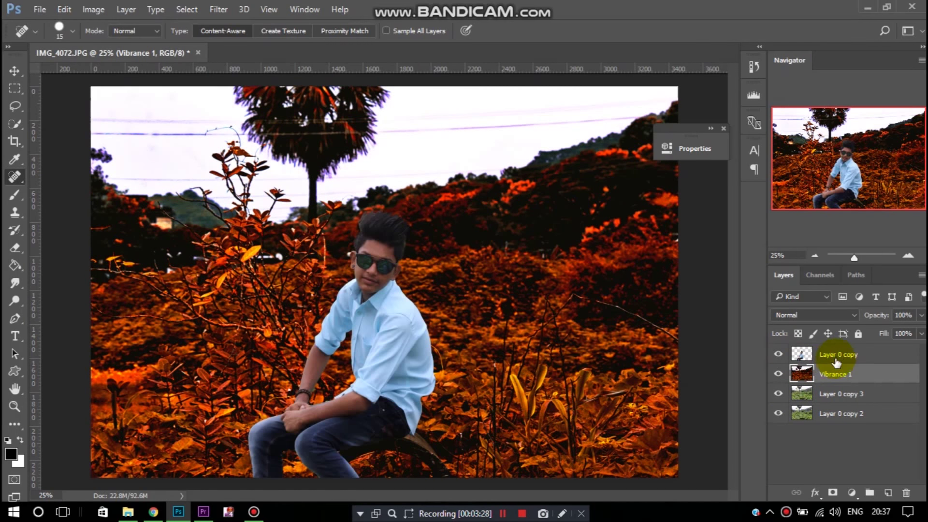
pyautogui.click(837, 358)
pyautogui.click(218, 9)
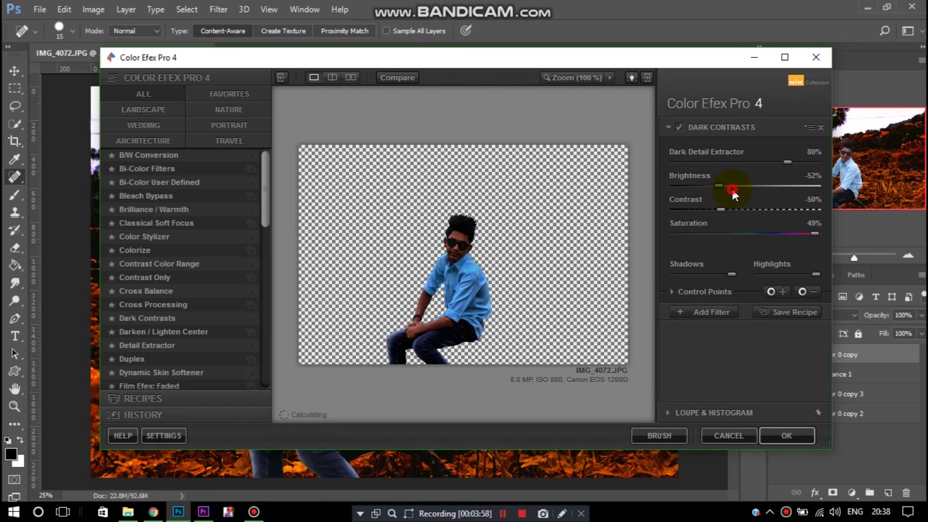
# Set Dark Contrasts brightness to -47%, add and adjust Contrast Color Range, then apply.
pyautogui.moveTo(732, 188); pyautogui.dragTo(722, 183)
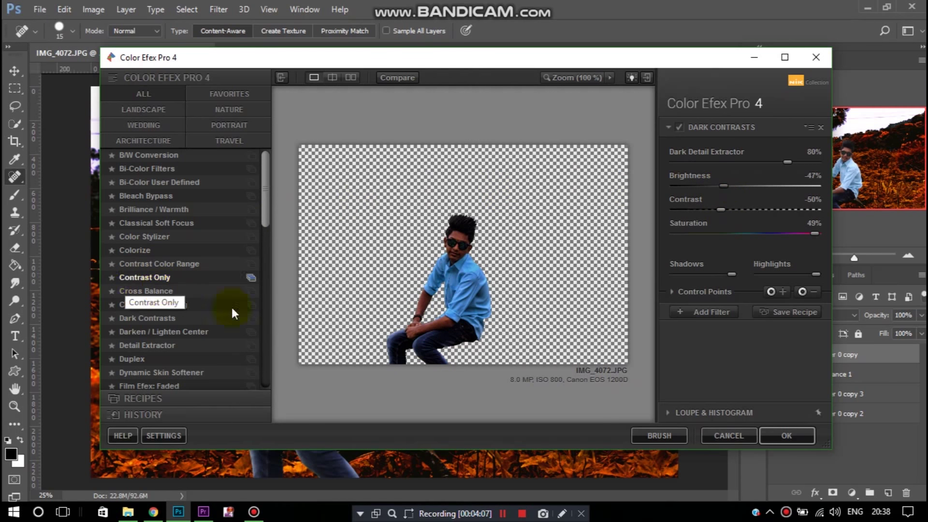
pyautogui.click(691, 311)
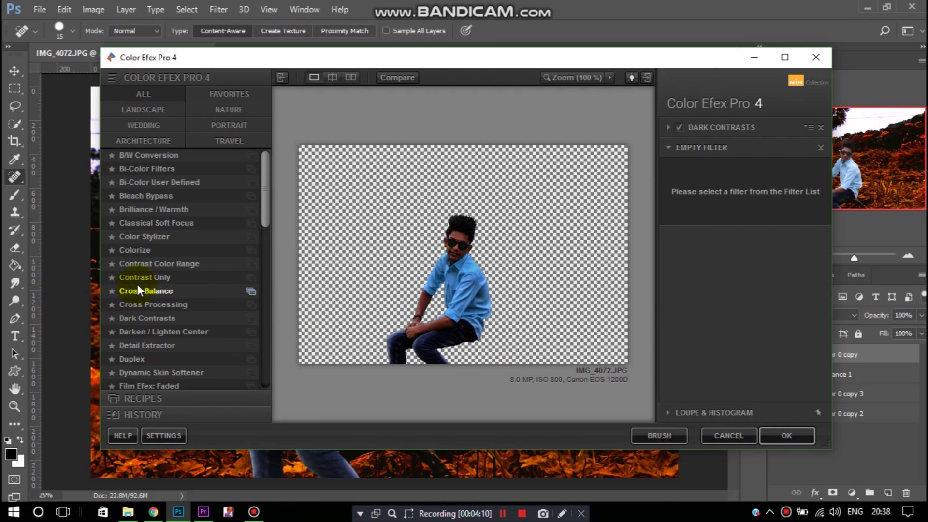
pyautogui.click(148, 264)
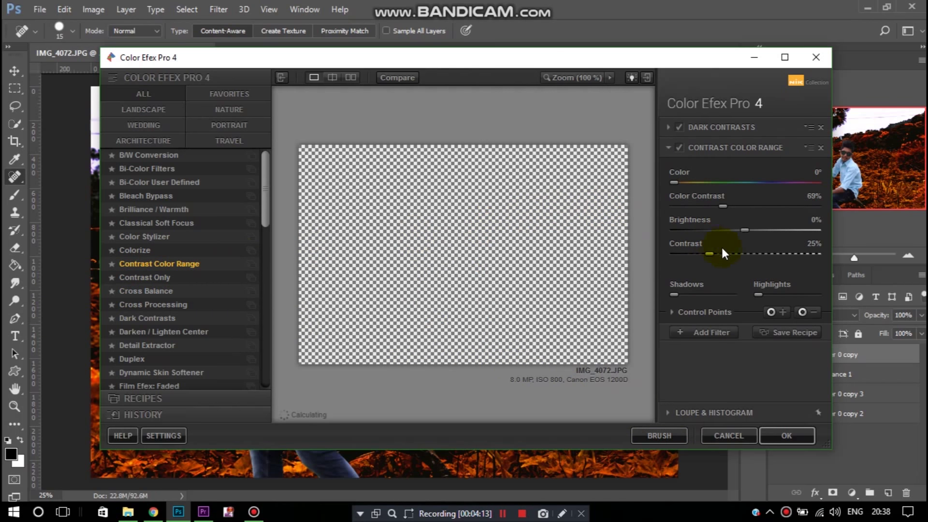
pyautogui.moveTo(745, 230); pyautogui.dragTo(732, 255)
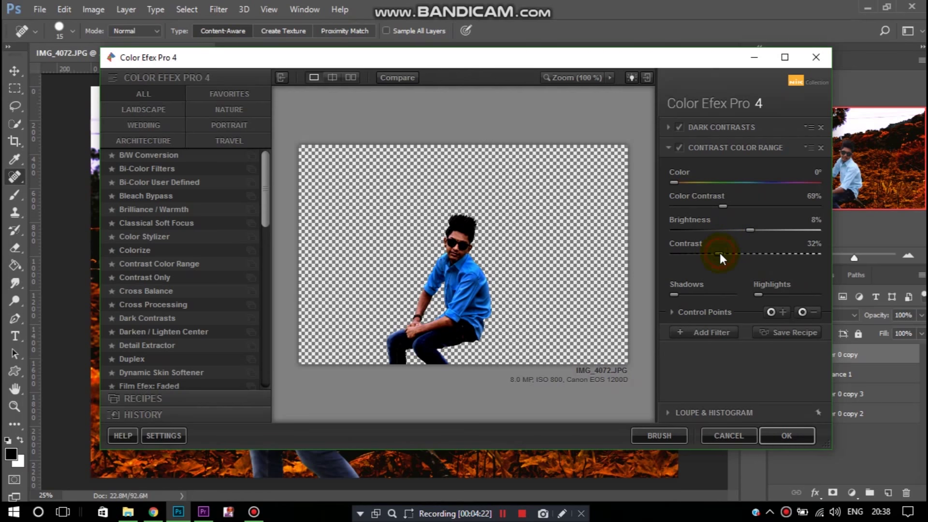
pyautogui.click(776, 436)
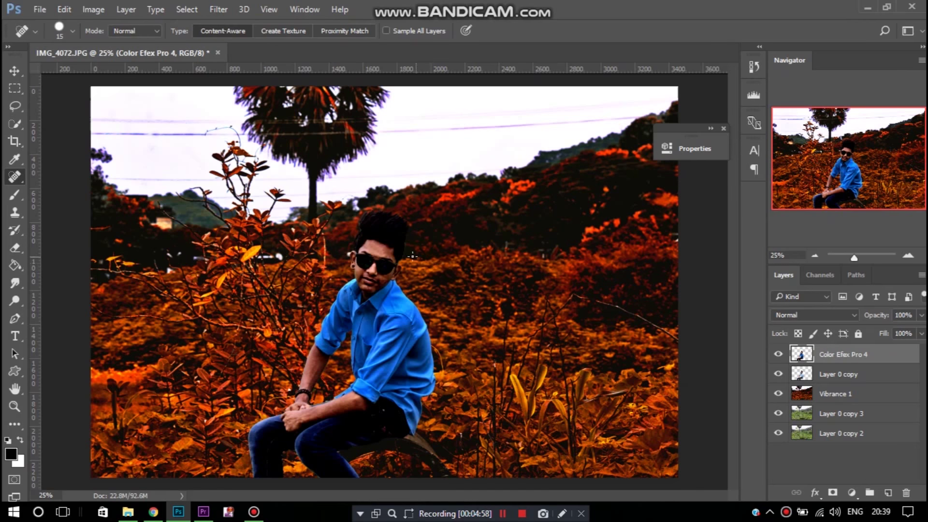
# With a smaller Eraser, remove the filter effect over both sunglass lenses.
pyautogui.hotkey('ctrl', '+')
pyautogui.scroll(3, 412, 255)
pyautogui.scroll(3, 351, 238)
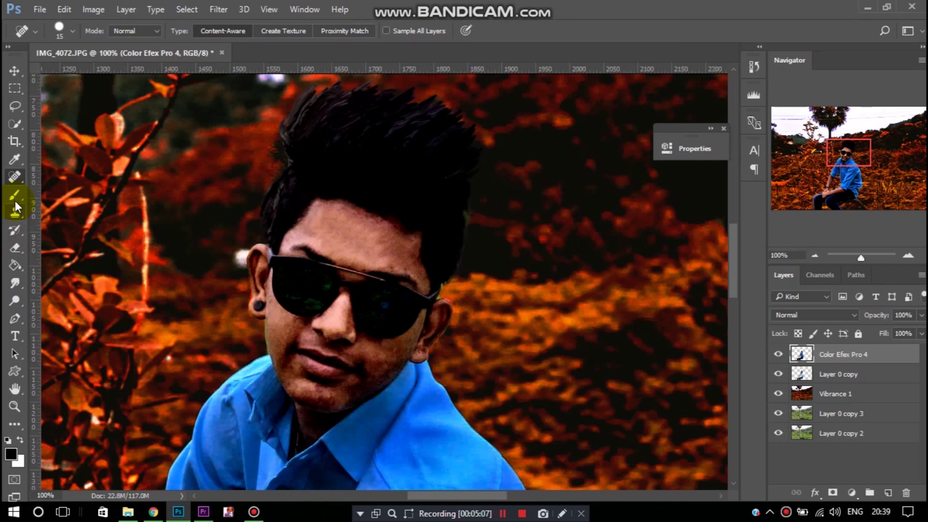
pyautogui.click(15, 247)
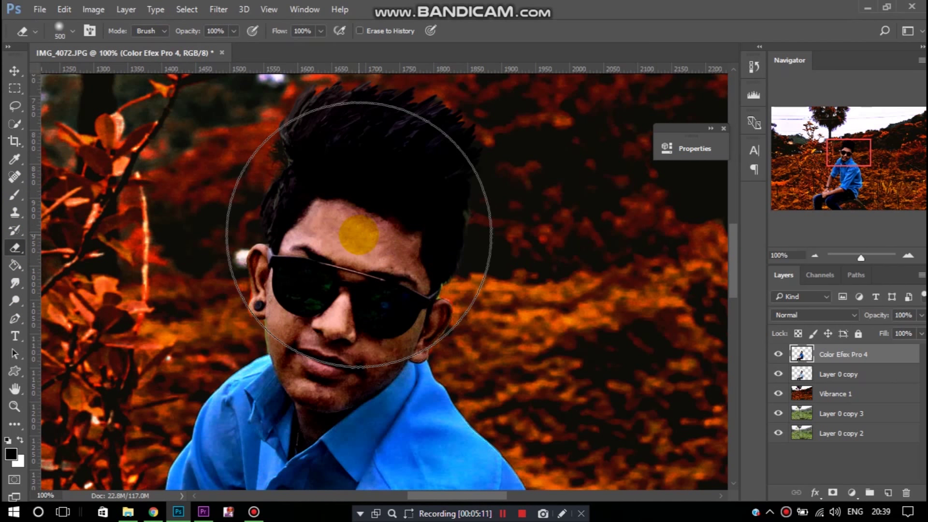
pyautogui.press('[')
pyautogui.press('[')
pyautogui.press('[')
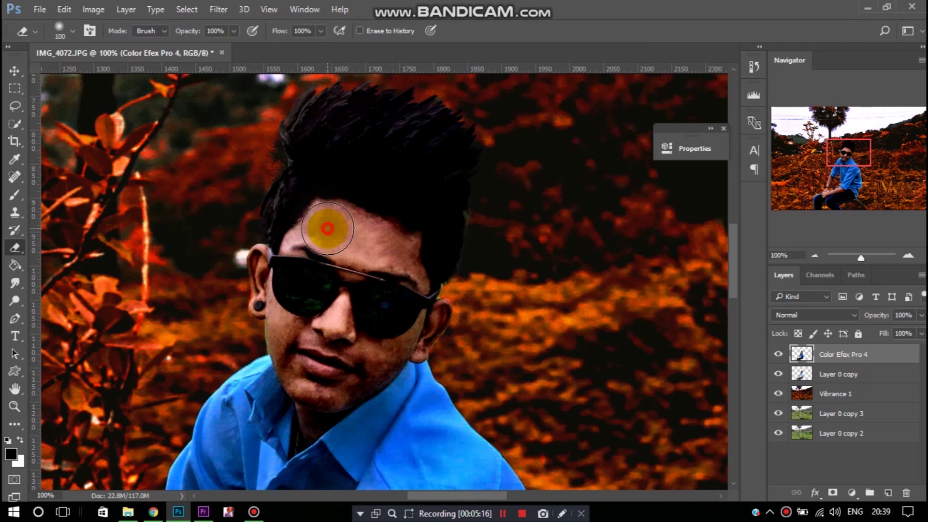
pyautogui.moveTo(310, 261); pyautogui.dragTo(320, 248)
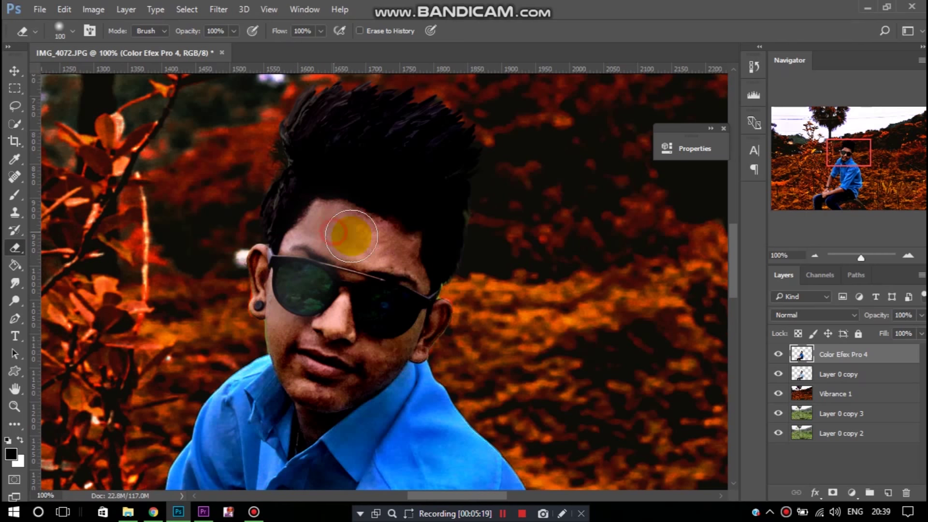
pyautogui.moveTo(382, 255); pyautogui.dragTo(385, 297)
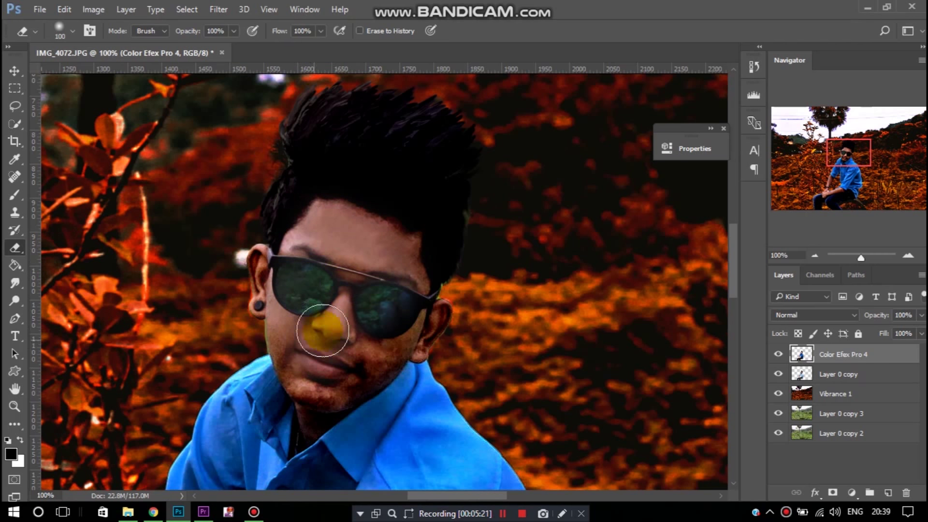
# Erase the orange tint from the ear, cheek, jaw and chin.
pyautogui.scroll(-1, 340, 275)
pyautogui.scroll(-1, 340, 275)
pyautogui.press('[')
pyautogui.press('[')
pyautogui.press('[')
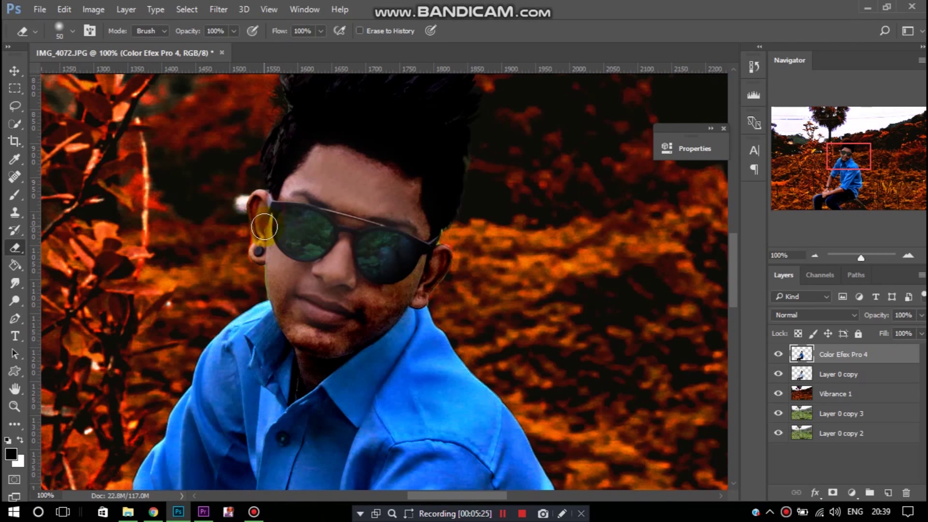
pyautogui.moveTo(261, 205); pyautogui.dragTo(265, 240)
pyautogui.moveTo(281, 279)
pyautogui.mouseDown()
pyautogui.moveTo(275, 269)
pyautogui.moveTo(306, 345)
pyautogui.moveTo(347, 290)
pyautogui.moveTo(352, 169)
pyautogui.moveTo(404, 192)
pyautogui.mouseUp()
pyautogui.moveTo(419, 225)
pyautogui.mouseDown()
pyautogui.moveTo(385, 303)
pyautogui.moveTo(426, 257)
pyautogui.mouseUp()
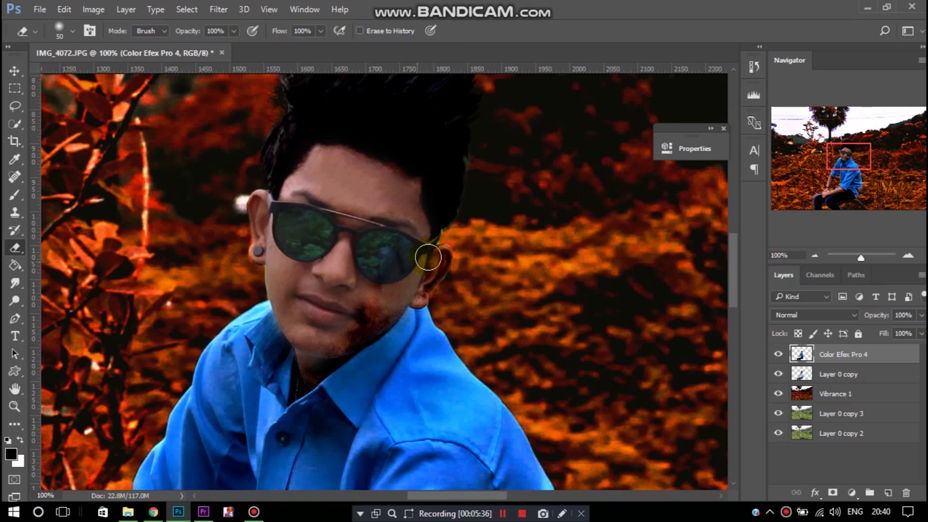
pyautogui.moveTo(422, 291)
pyautogui.mouseDown()
pyautogui.moveTo(349, 315)
pyautogui.moveTo(367, 325)
pyautogui.moveTo(394, 317)
pyautogui.moveTo(301, 380)
pyautogui.moveTo(364, 346)
pyautogui.moveTo(375, 350)
pyautogui.moveTo(308, 235)
pyautogui.mouseUp()
pyautogui.moveTo(296, 166)
pyautogui.mouseDown()
pyautogui.moveTo(341, 310)
pyautogui.moveTo(383, 312)
pyautogui.mouseUp()
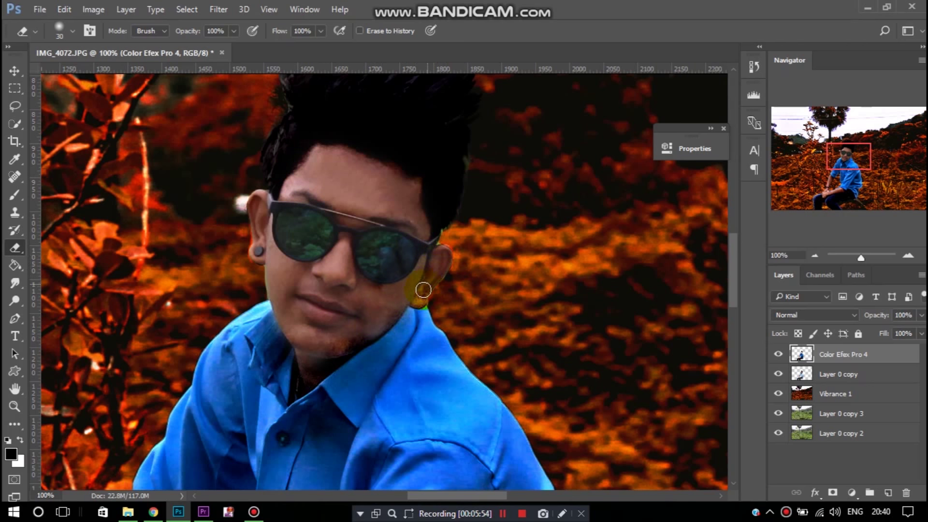
# Erase the orange tint along the jaw and neck, redoing one stroke.
pyautogui.hotkey('ctrl', '+')
pyautogui.scroll(-2, 410, 297)
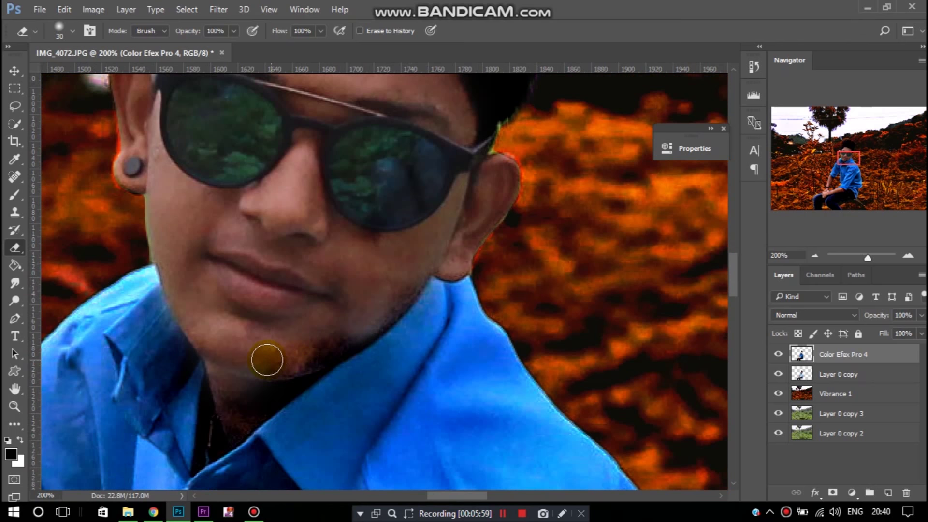
pyautogui.moveTo(226, 398)
pyautogui.mouseDown()
pyautogui.moveTo(218, 435)
pyautogui.moveTo(358, 343)
pyautogui.moveTo(317, 338)
pyautogui.moveTo(259, 375)
pyautogui.mouseUp()
pyautogui.hotkey('ctrl', 'z')
pyautogui.moveTo(350, 335)
pyautogui.mouseDown()
pyautogui.moveTo(285, 368)
pyautogui.moveTo(222, 420)
pyautogui.moveTo(269, 395)
pyautogui.moveTo(223, 431)
pyautogui.mouseUp()
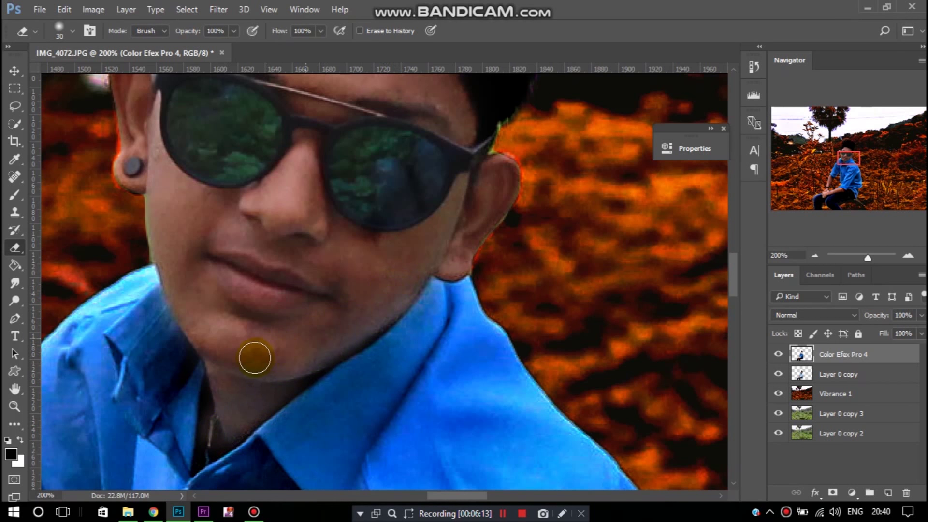
# Erase the green fringe and tint from the elbow, sleeve edge, upper arm and forearm.
pyautogui.hotkey('ctrl', '-')
pyautogui.hotkey('ctrl', '-')
pyautogui.hotkey('ctrl', '-')
pyautogui.scroll(-3, 261, 353)
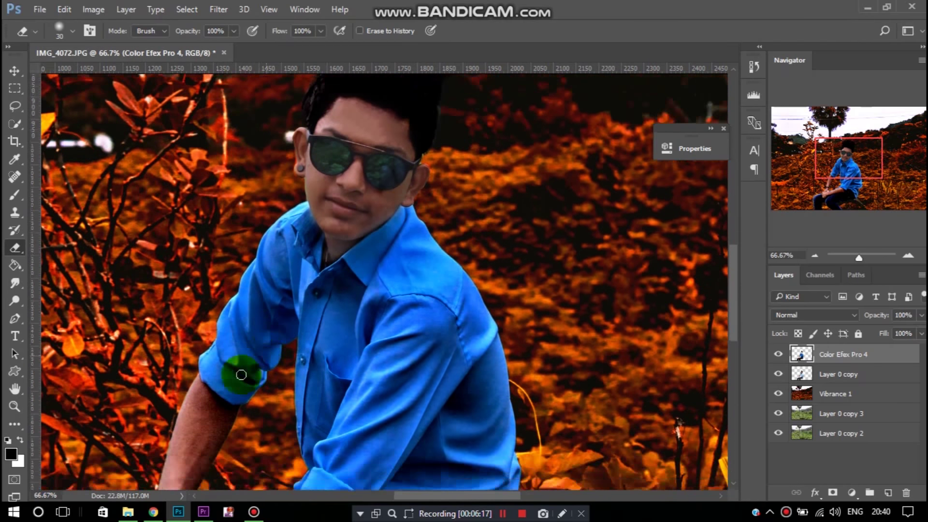
pyautogui.scroll(-3, 242, 372)
pyautogui.scroll(-3, 236, 375)
pyautogui.scroll(-2, 236, 374)
pyautogui.hotkey('ctrl', '+')
pyautogui.hotkey('ctrl', '+')
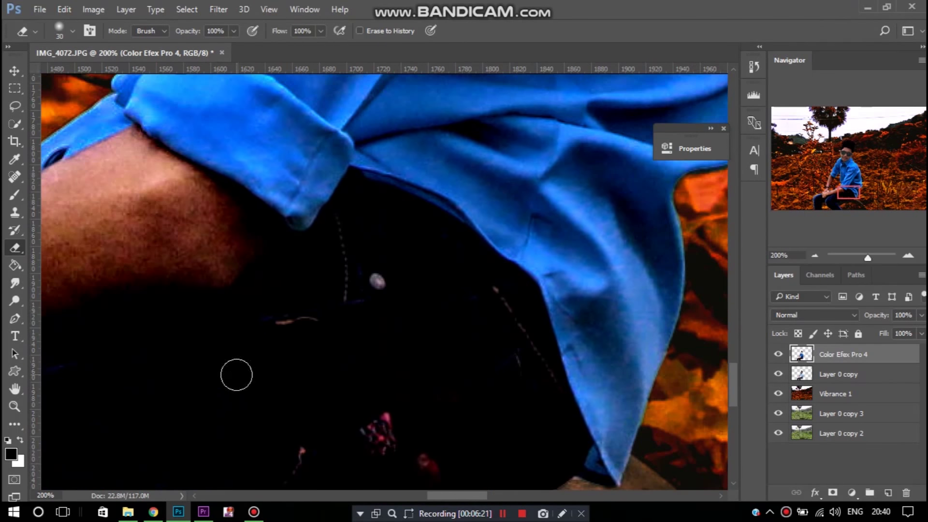
pyautogui.press('h')
pyautogui.hotkey('ctrl', '-')
pyautogui.hscroll(-2, 590, 372)
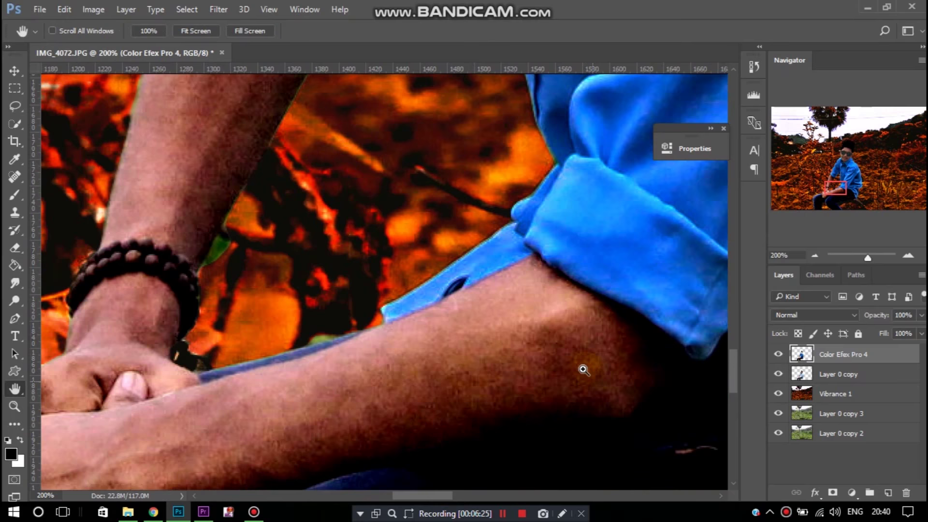
pyautogui.hscroll(-3, 570, 339)
pyautogui.press('e')
pyautogui.click(551, 307)
pyautogui.click(306, 132)
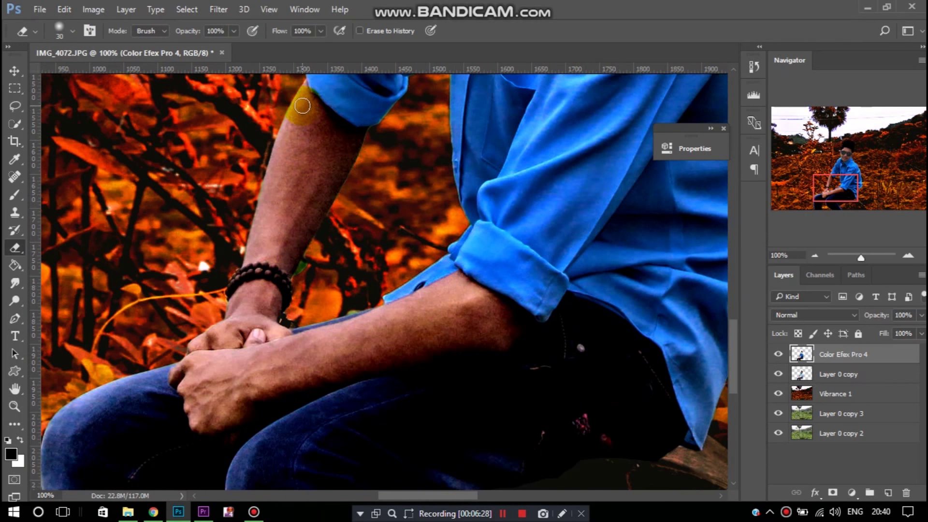
pyautogui.moveTo(304, 96)
pyautogui.mouseDown()
pyautogui.moveTo(280, 145)
pyautogui.moveTo(275, 201)
pyautogui.moveTo(294, 123)
pyautogui.moveTo(245, 311)
pyautogui.moveTo(314, 160)
pyautogui.mouseUp()
pyautogui.moveTo(329, 107); pyautogui.dragTo(303, 157)
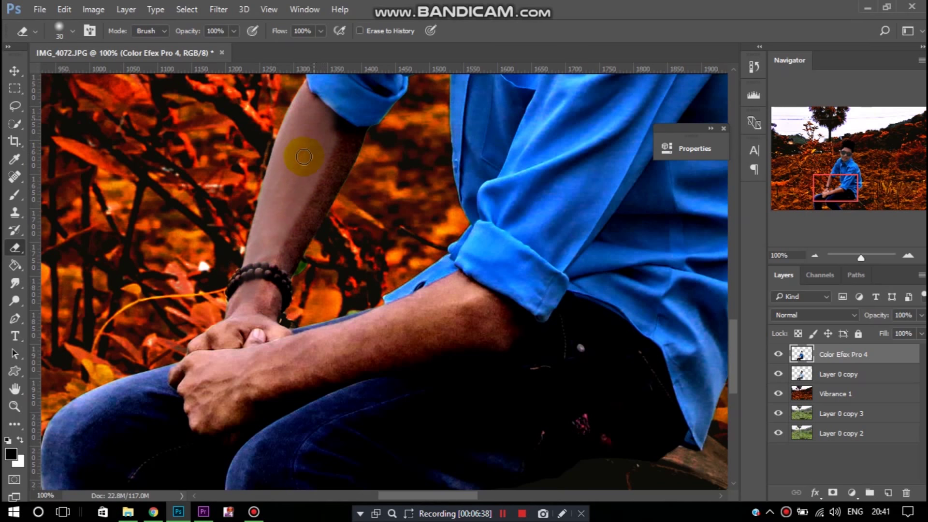
pyautogui.moveTo(358, 139)
pyautogui.mouseDown()
pyautogui.moveTo(321, 205)
pyautogui.moveTo(352, 154)
pyautogui.mouseUp()
pyautogui.moveTo(311, 201)
pyautogui.mouseDown()
pyautogui.moveTo(234, 356)
pyautogui.moveTo(204, 357)
pyautogui.moveTo(214, 337)
pyautogui.moveTo(196, 364)
pyautogui.moveTo(300, 362)
pyautogui.moveTo(408, 327)
pyautogui.moveTo(466, 306)
pyautogui.moveTo(281, 348)
pyautogui.moveTo(423, 317)
pyautogui.moveTo(456, 293)
pyautogui.moveTo(414, 310)
pyautogui.moveTo(441, 285)
pyautogui.moveTo(367, 317)
pyautogui.moveTo(446, 301)
pyautogui.moveTo(452, 275)
pyautogui.moveTo(493, 313)
pyautogui.mouseUp()
# With a smaller eraser, clean the forearm underside, elbow and sleeve edge.
pyautogui.press('[')
pyautogui.press('[')
pyautogui.press('[')
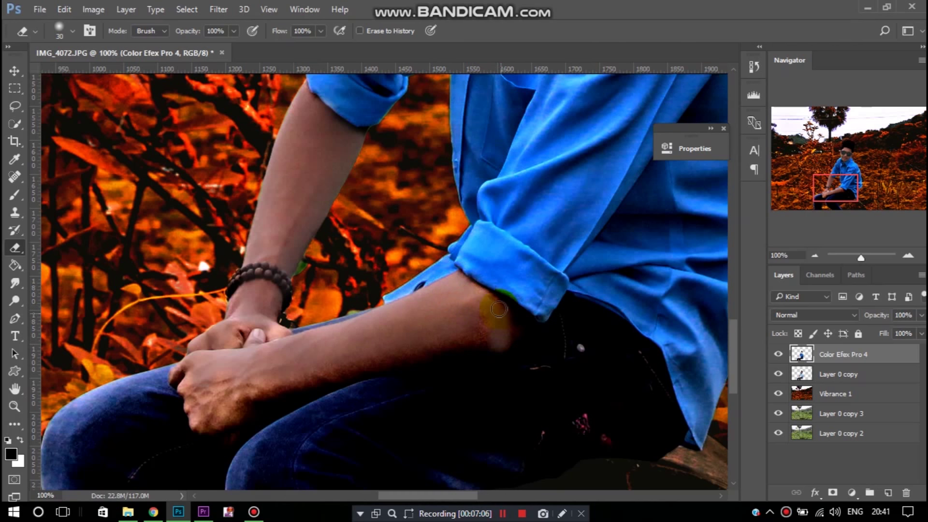
pyautogui.moveTo(508, 345); pyautogui.dragTo(438, 356)
pyautogui.moveTo(305, 376); pyautogui.dragTo(243, 396)
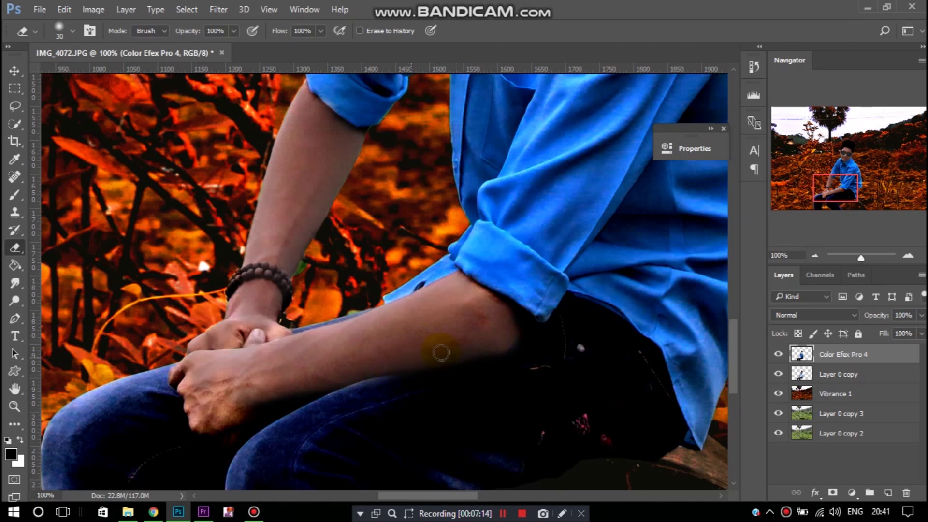
pyautogui.moveTo(496, 307); pyautogui.dragTo(479, 292)
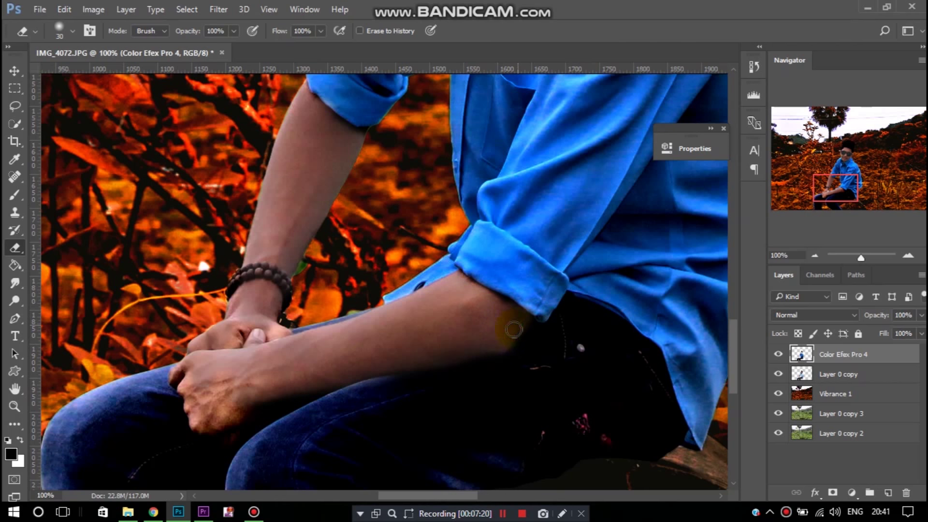
pyautogui.moveTo(508, 309); pyautogui.dragTo(460, 279)
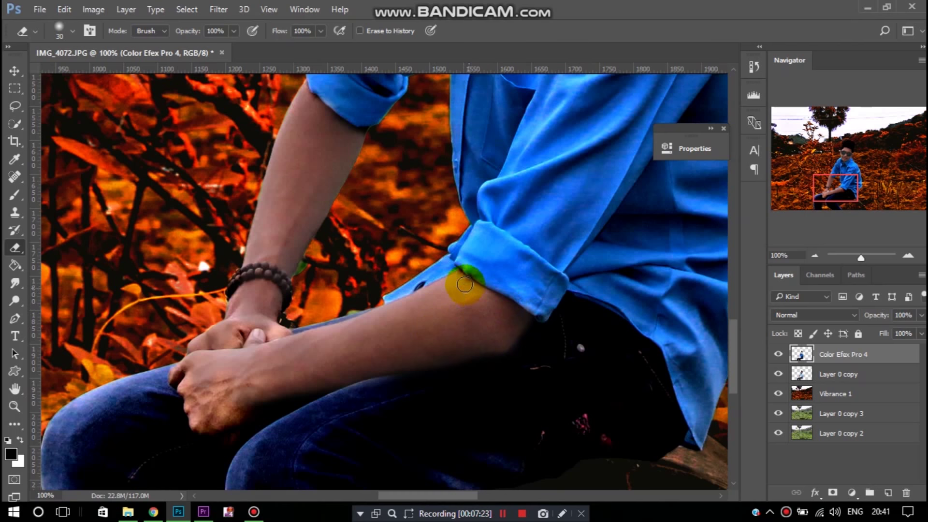
# Erase the tint and green fringe around the clasped hands and wrist.
pyautogui.moveTo(212, 375)
pyautogui.mouseDown()
pyautogui.moveTo(178, 375)
pyautogui.moveTo(189, 389)
pyautogui.mouseUp()
pyautogui.moveTo(195, 424)
pyautogui.mouseDown()
pyautogui.moveTo(224, 379)
pyautogui.moveTo(276, 379)
pyautogui.moveTo(219, 405)
pyautogui.mouseUp()
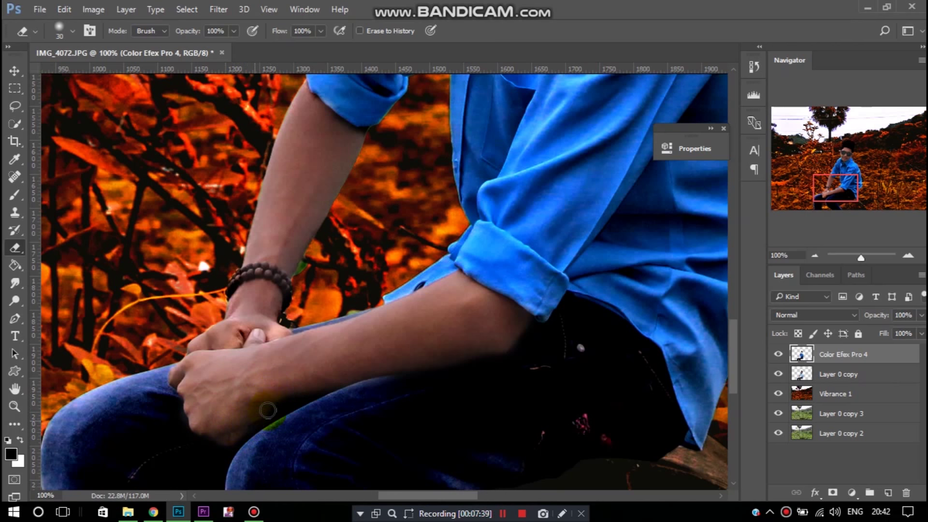
pyautogui.moveTo(294, 392)
pyautogui.mouseDown()
pyautogui.moveTo(283, 342)
pyautogui.moveTo(245, 332)
pyautogui.moveTo(275, 332)
pyautogui.mouseUp()
pyautogui.scroll(-2, 339, 339)
pyautogui.scroll(-3, 394, 352)
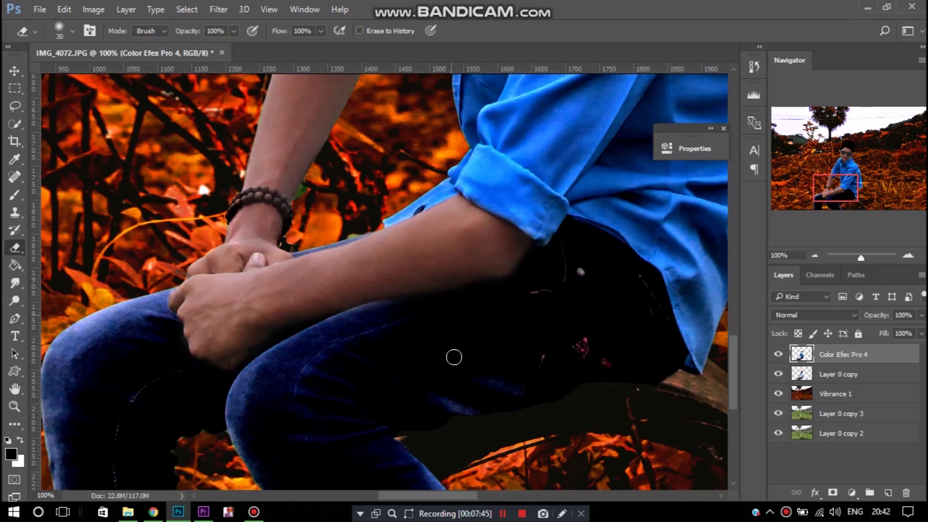
pyautogui.scroll(-3, 453, 356)
pyautogui.scroll(-2, 449, 364)
pyautogui.scroll(2, 449, 369)
pyautogui.scroll(3, 449, 370)
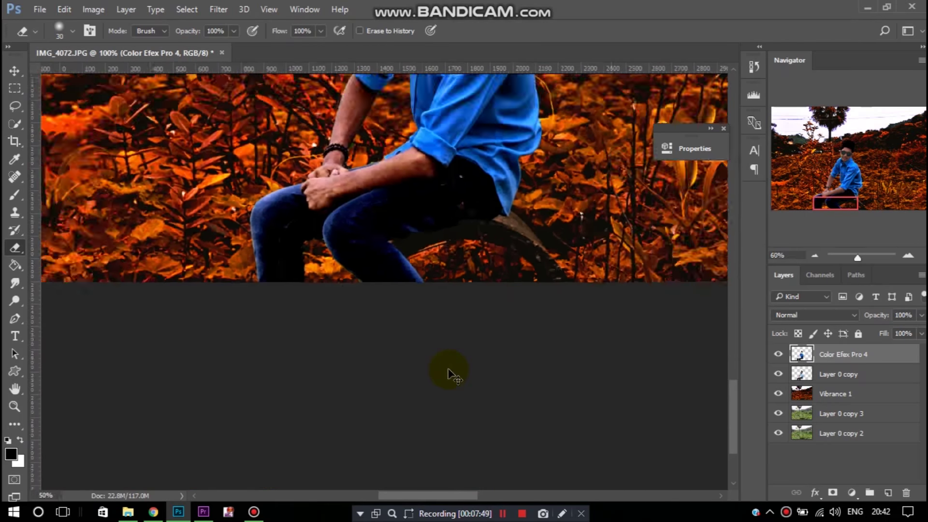
# Merge the Color Efex Pro 4 layer down into Layer 0 copy.
pyautogui.scroll(-4, 449, 369)
pyautogui.rightClick(841, 355)
pyautogui.click(592, 467)
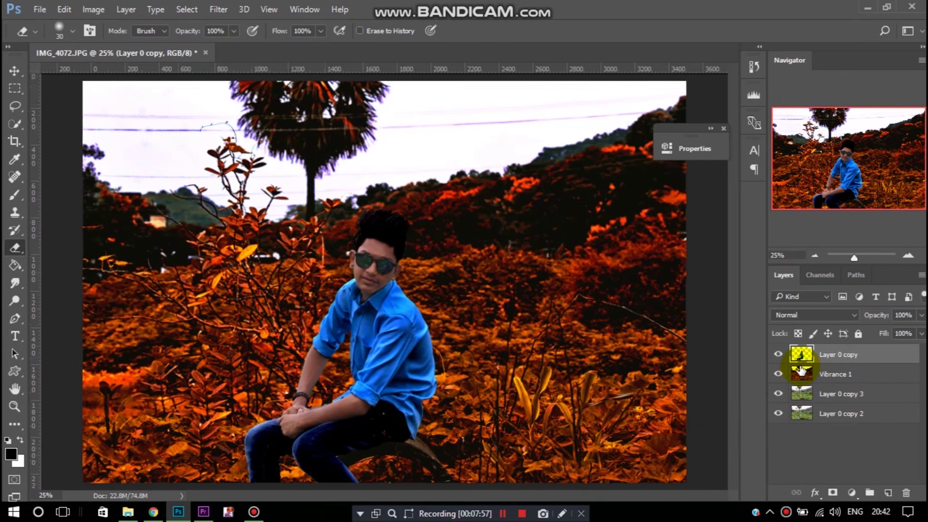
# Zoom in and quick-select the boy's face and neck.
pyautogui.hotkey('ctrl', '+')
pyautogui.hotkey('ctrl', '+')
pyautogui.hotkey('ctrl', '+')
pyautogui.hotkey('ctrl', '+')
pyautogui.hotkey('ctrl', '+')
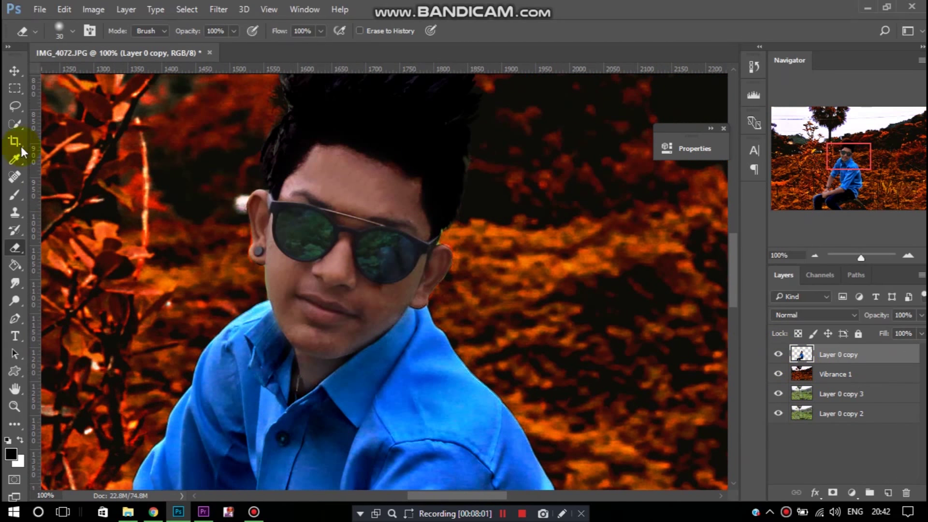
pyautogui.click(11, 118)
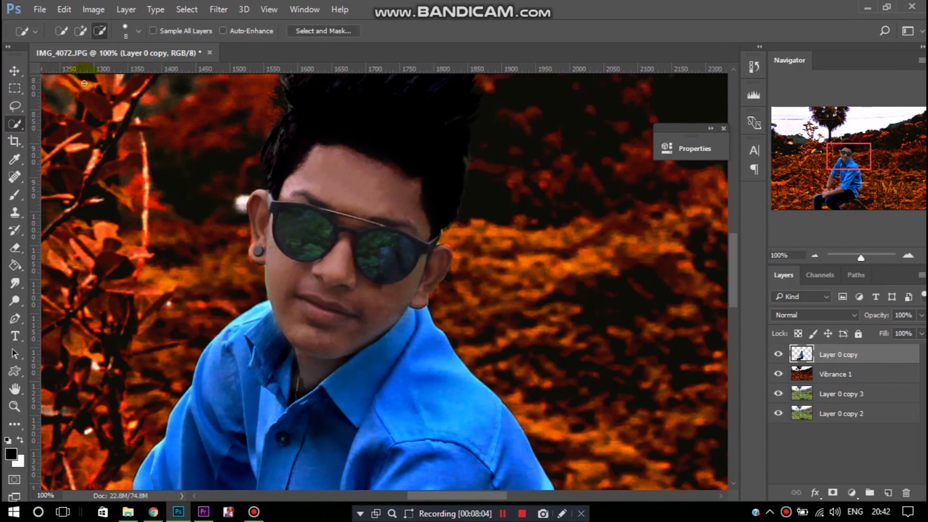
pyautogui.moveTo(325, 152)
pyautogui.mouseDown()
pyautogui.moveTo(433, 260)
pyautogui.moveTo(300, 290)
pyautogui.mouseUp()
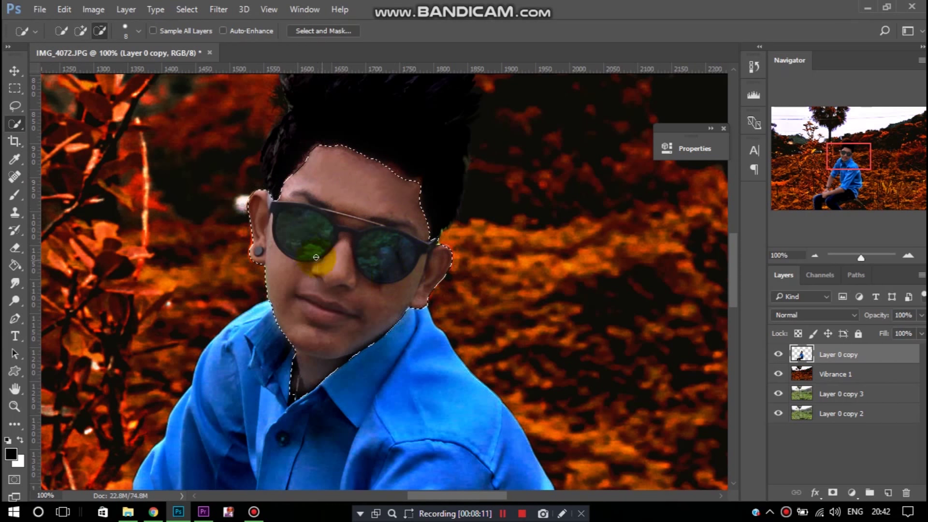
# Add the boy's forearms, clasped hands and upper arm to the selection.
pyautogui.scroll(-1, 300, 290)
pyautogui.scroll(-3, 301, 290)
pyautogui.scroll(-3, 301, 290)
pyautogui.scroll(-3, 373, 332)
pyautogui.scroll(-3, 447, 478)
pyautogui.scroll(-2, 426, 484)
pyautogui.hscroll(-5, 400, 483)
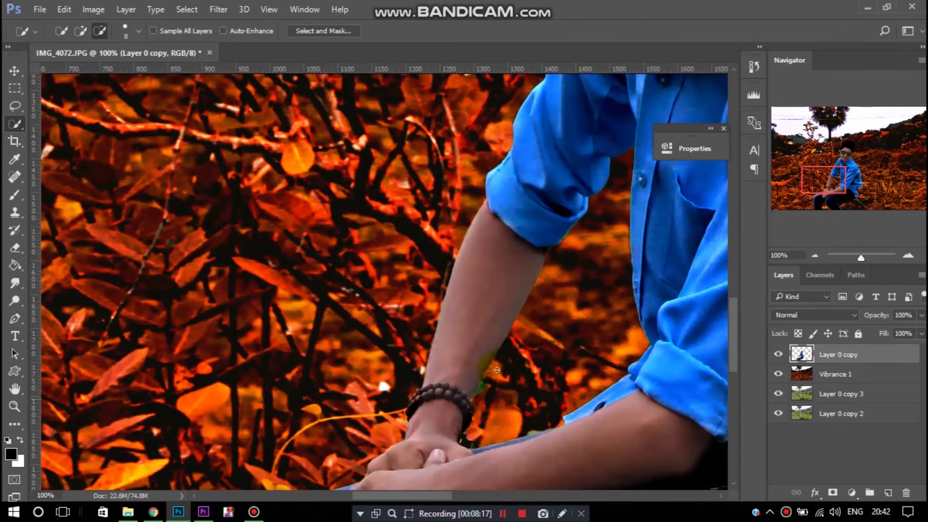
pyautogui.scroll(-2, 435, 386)
pyautogui.scroll(-2, 492, 203)
pyautogui.click(492, 126)
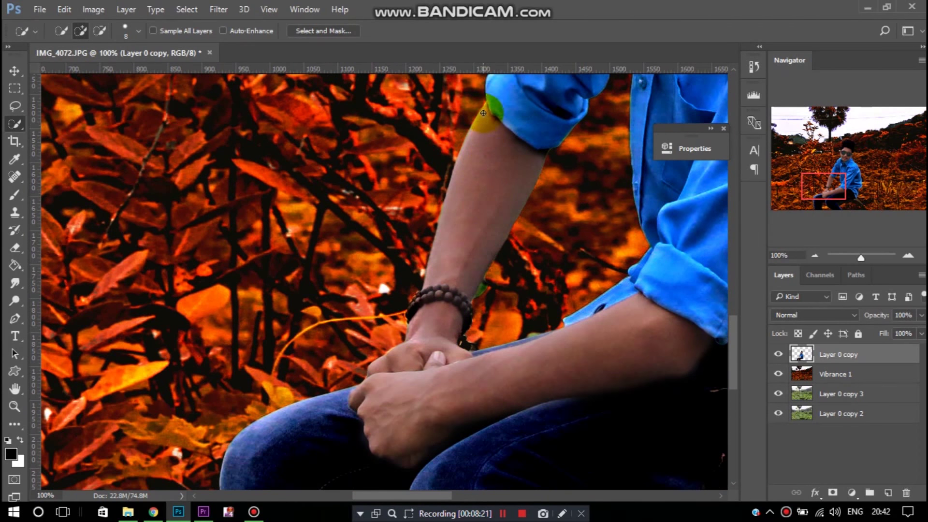
pyautogui.moveTo(490, 134)
pyautogui.mouseDown()
pyautogui.moveTo(391, 413)
pyautogui.moveTo(418, 428)
pyautogui.mouseUp()
pyautogui.moveTo(594, 368); pyautogui.dragTo(632, 341)
pyautogui.keyDown('alt'); pyautogui.click(527, 333); pyautogui.keyUp('alt')
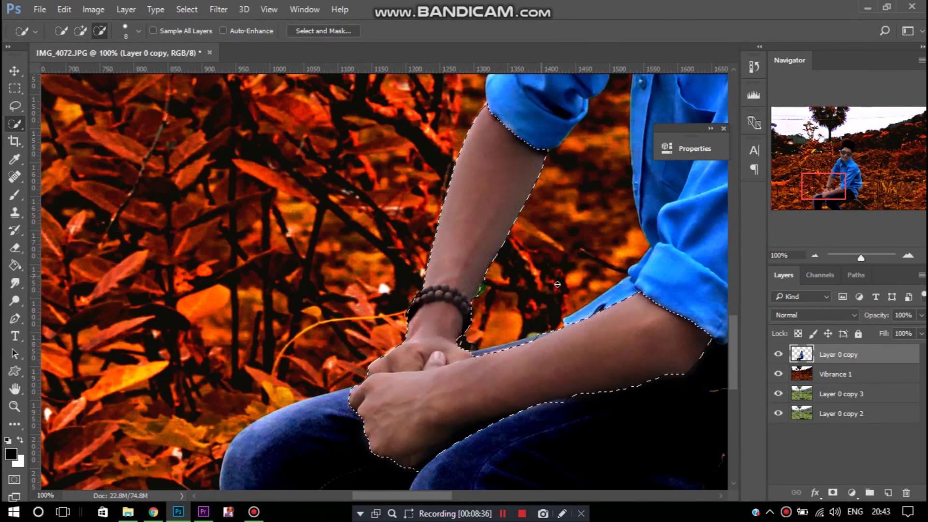
# Apply Color Efex Pro 4 Contrast Color Range to the skin (Brightness 22%, Contrast 41%) as a new layer.
pyautogui.click(218, 10)
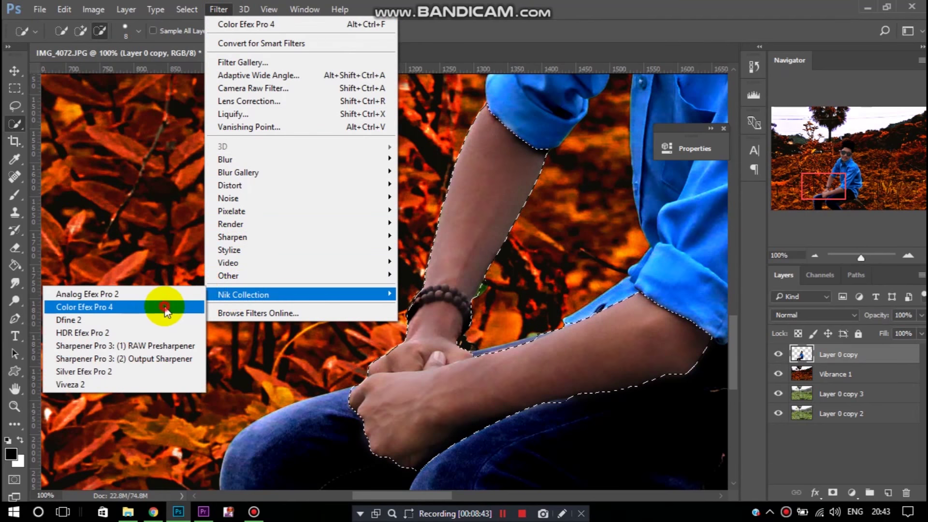
pyautogui.click(164, 306)
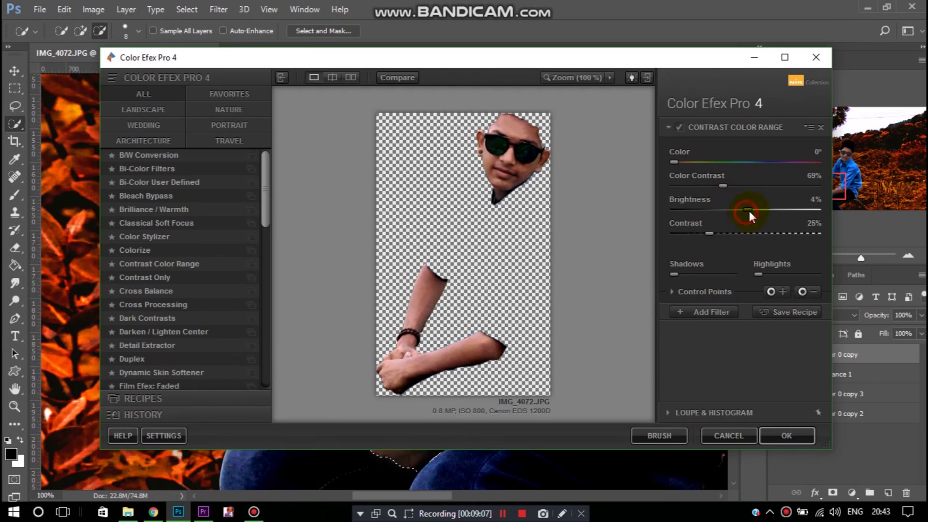
pyautogui.moveTo(748, 210); pyautogui.dragTo(760, 208)
pyautogui.moveTo(720, 233); pyautogui.dragTo(756, 236)
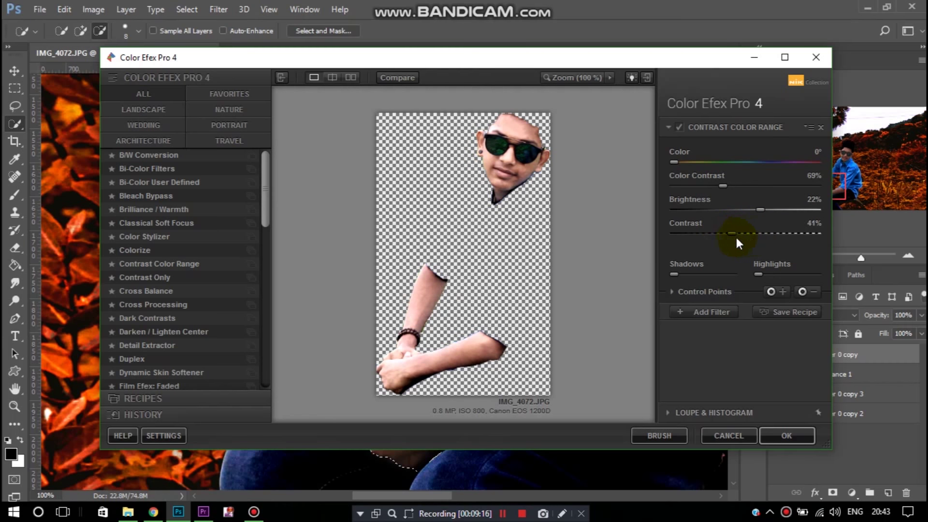
pyautogui.click(762, 210)
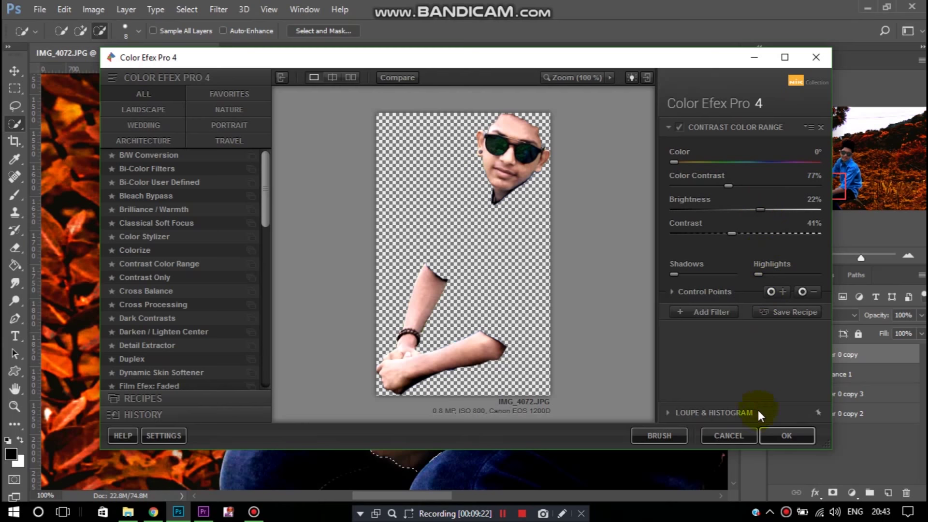
pyautogui.click(786, 438)
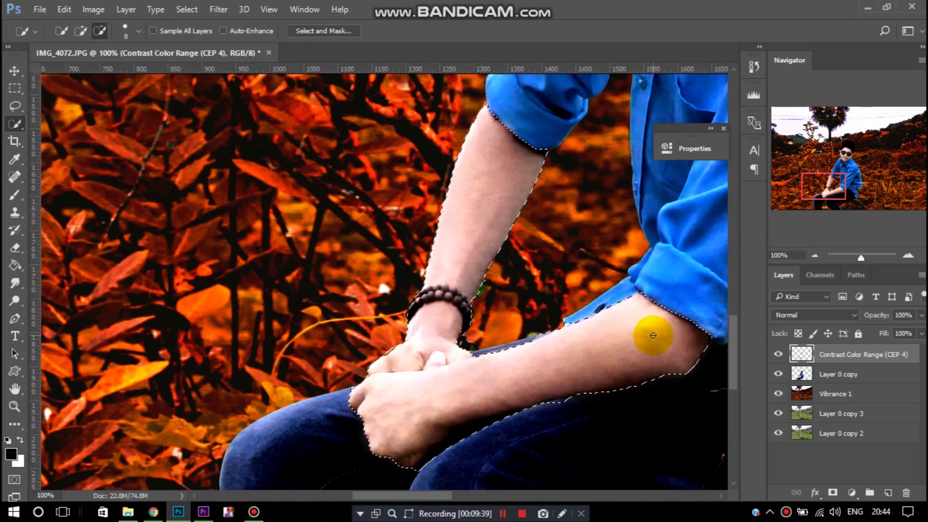
pyautogui.hotkey('ctrl', '-')
pyautogui.hotkey('ctrl', '-')
pyautogui.hotkey('ctrl', '-')
pyautogui.hotkey('ctrl', '-')
pyautogui.hotkey('ctrl', '-')
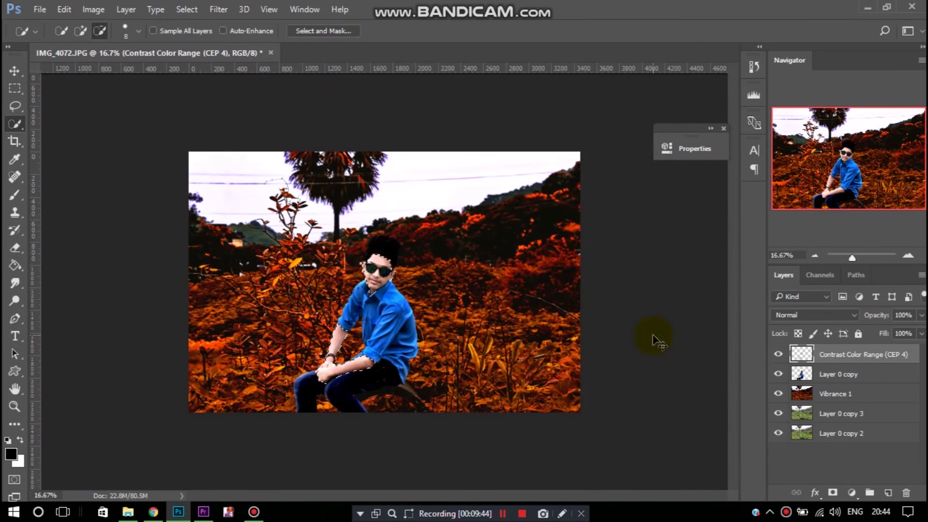
pyautogui.hotkey('ctrl', '+')
pyautogui.click(778, 354)
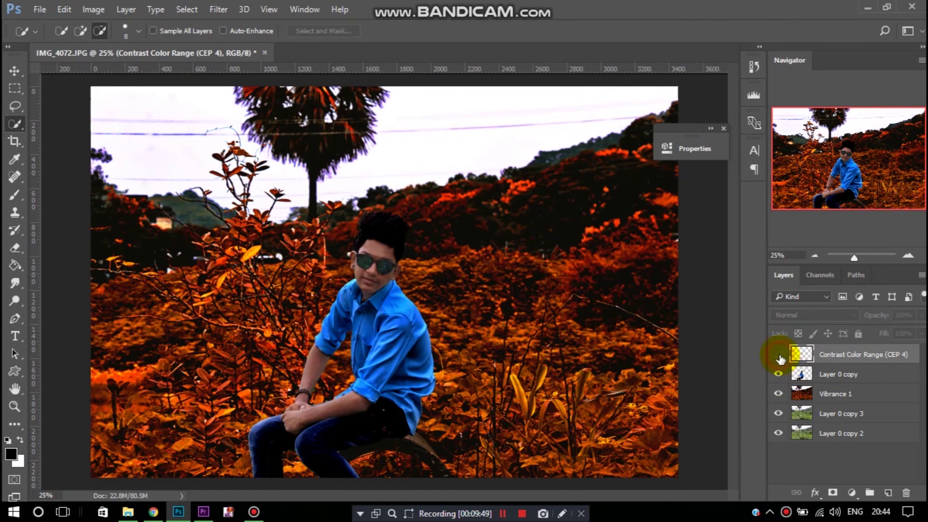
pyautogui.click(778, 355)
pyautogui.rightClick(843, 366)
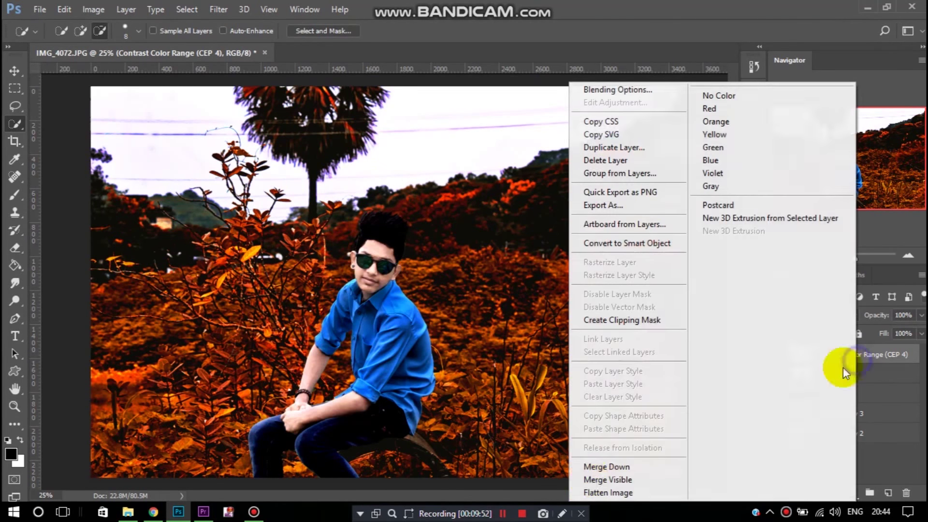
pyautogui.click(596, 467)
pyautogui.click(832, 374)
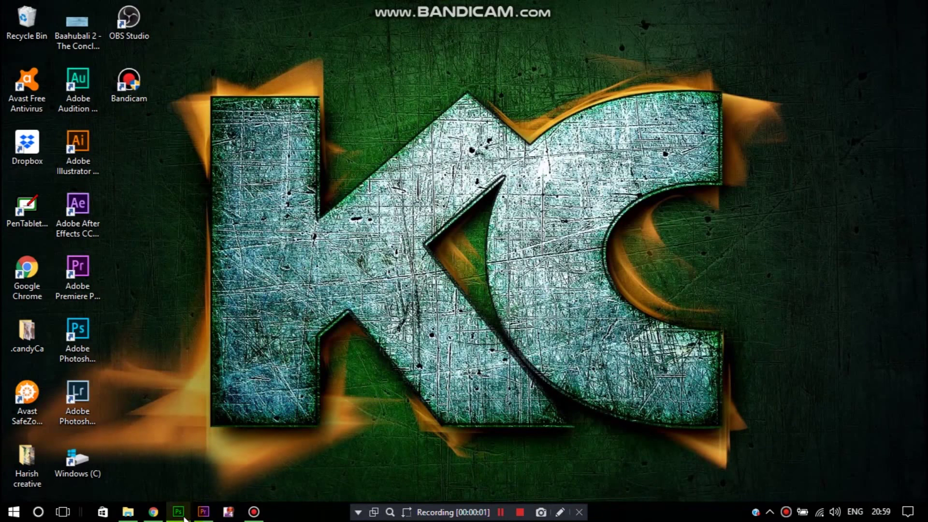
pyautogui.click(179, 512)
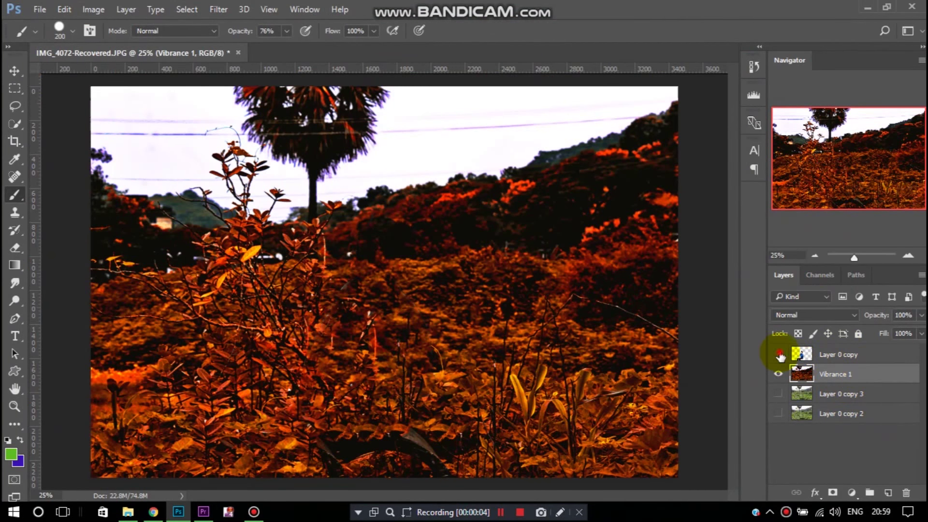
# With Layer 0 copy hidden, field-blur the background at 43 px with 20% light bokeh, then duplicate it.
pyautogui.click(778, 354)
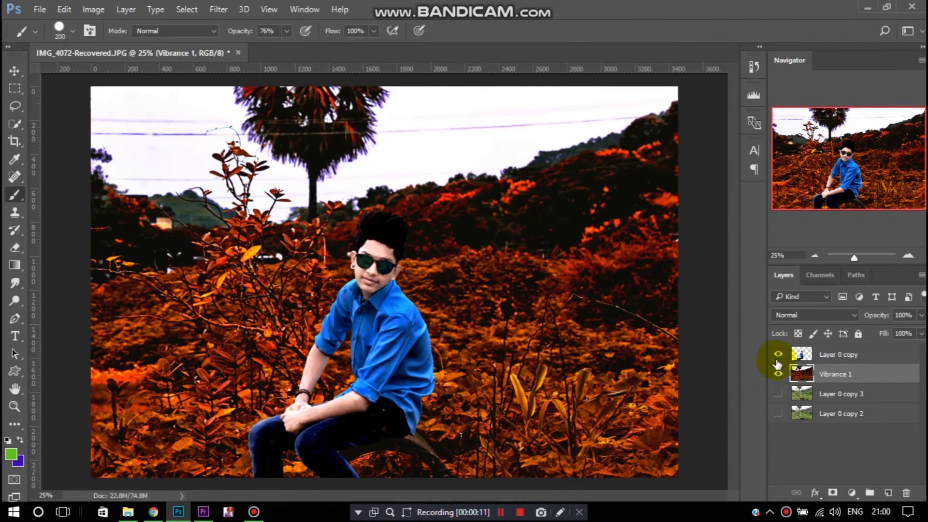
pyautogui.click(778, 355)
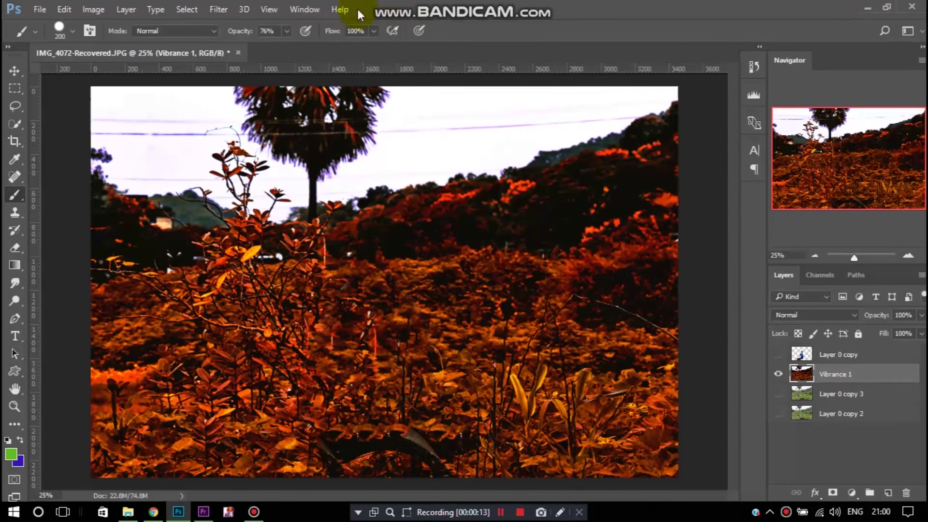
pyautogui.click(225, 10)
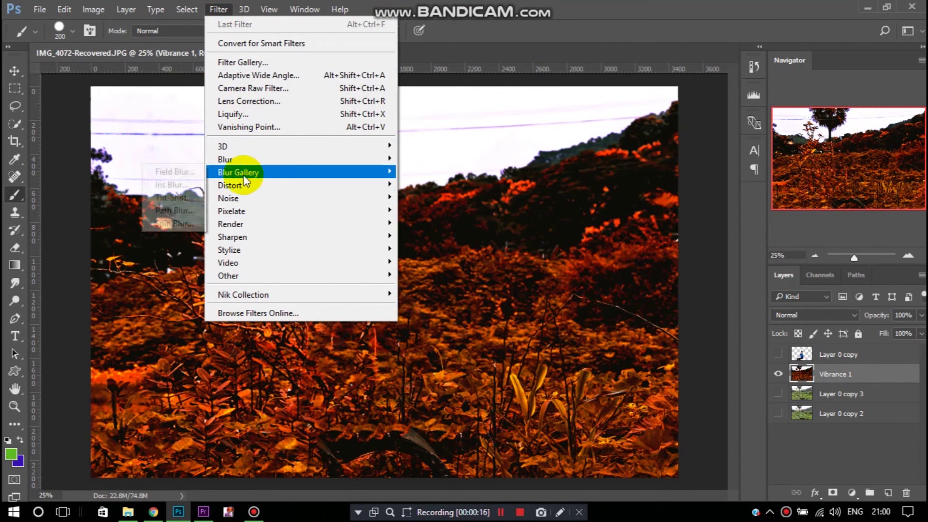
pyautogui.click(176, 172)
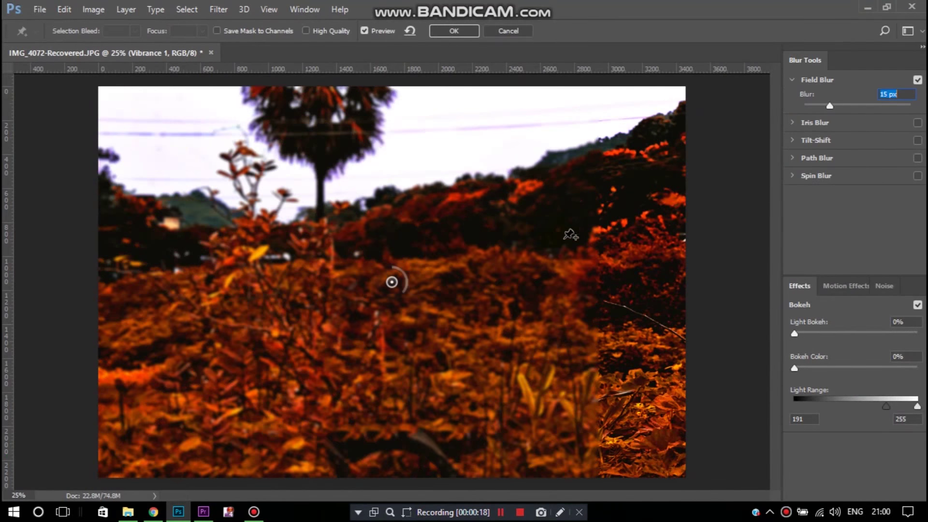
pyautogui.moveTo(841, 103); pyautogui.dragTo(848, 105)
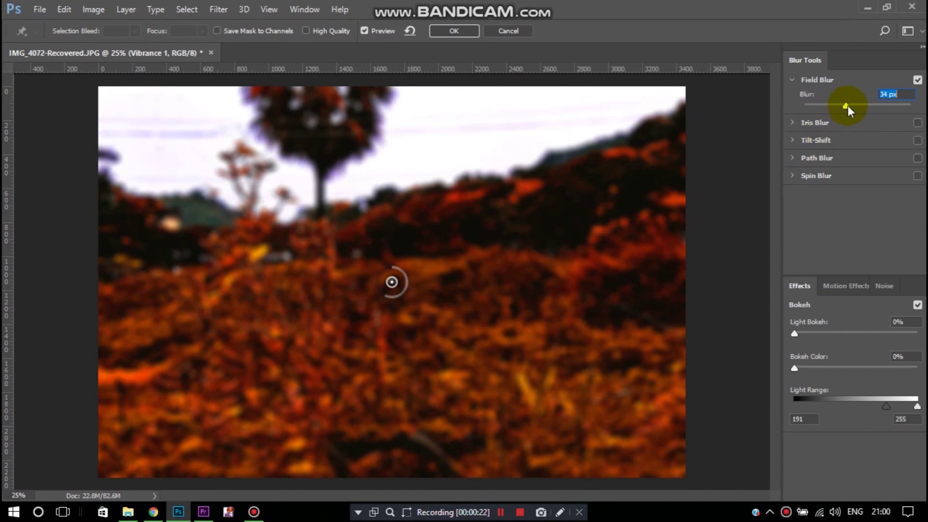
pyautogui.click(830, 332)
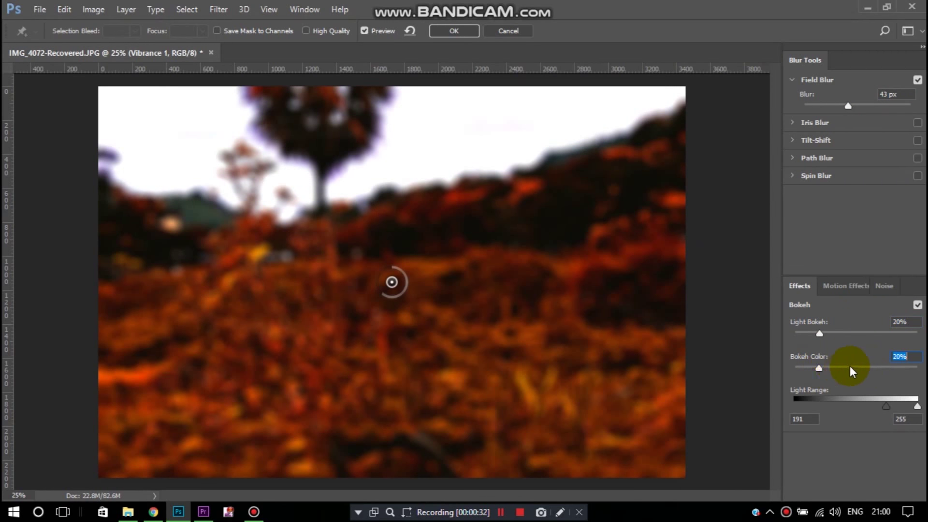
pyautogui.click(445, 34)
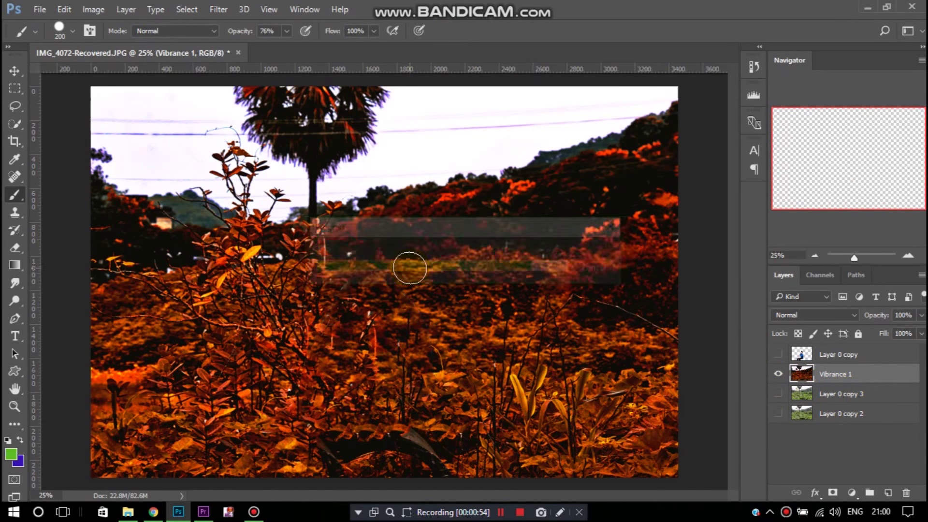
pyautogui.hotkey('ctrl', 'j')
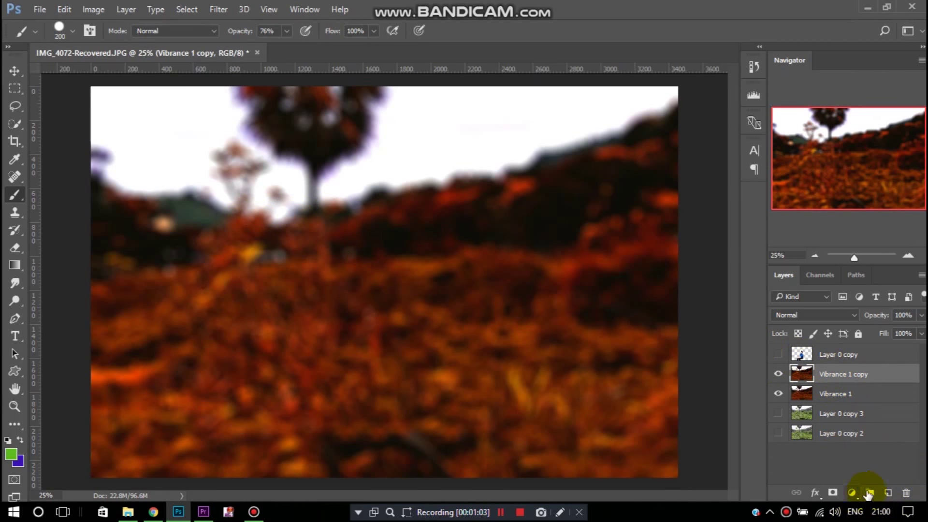
# Add a layer mask to Vibrance 1 copy.
pyautogui.click(852, 492)
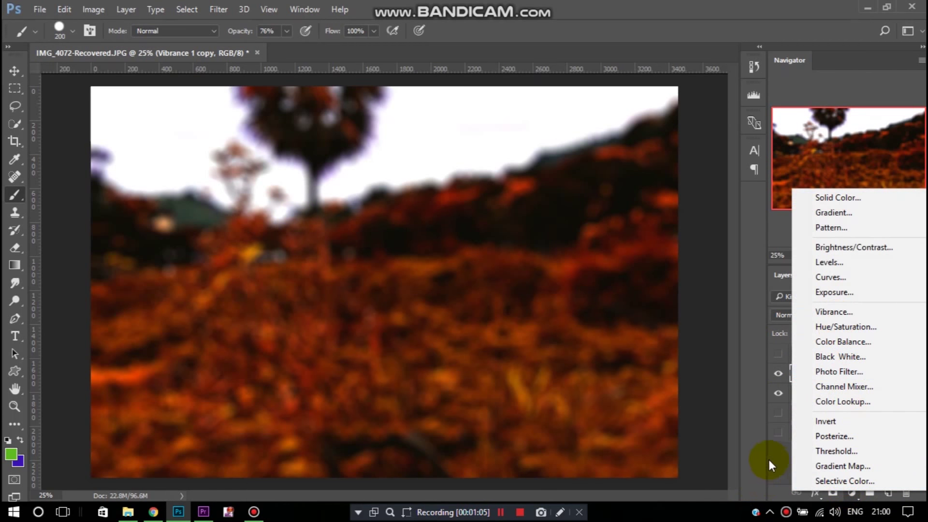
pyautogui.click(768, 458)
pyautogui.click(832, 492)
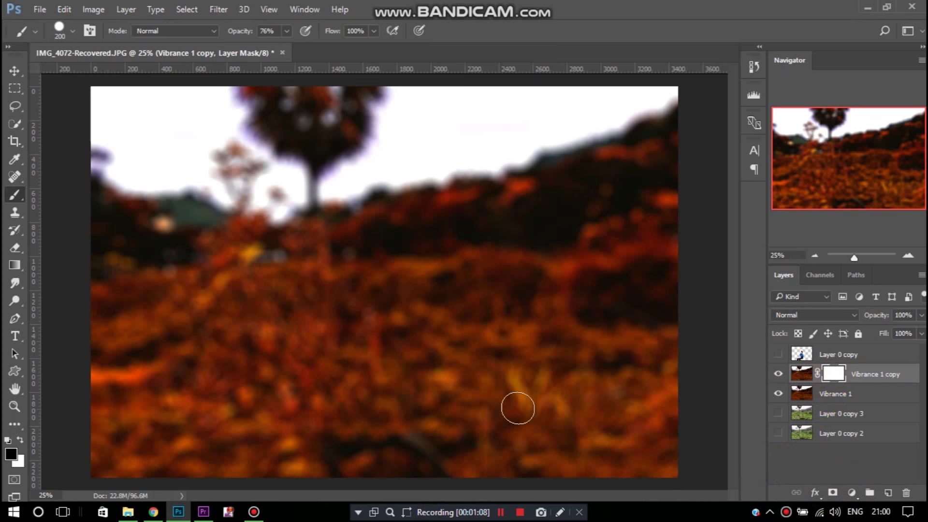
# Try 100% opacity bottom-up gradients on the mask, then reopen the Field Blur workspace.
pyautogui.click(13, 266)
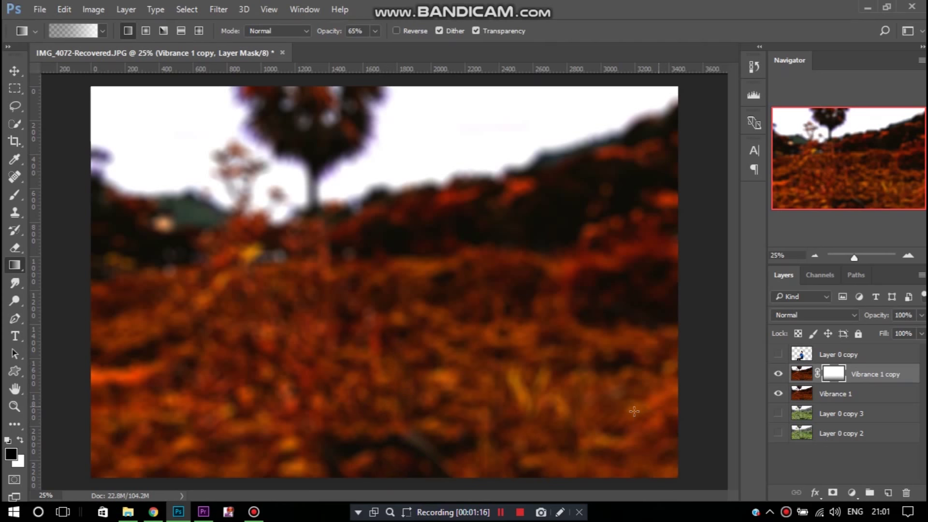
pyautogui.moveTo(373, 469); pyautogui.dragTo(367, 239)
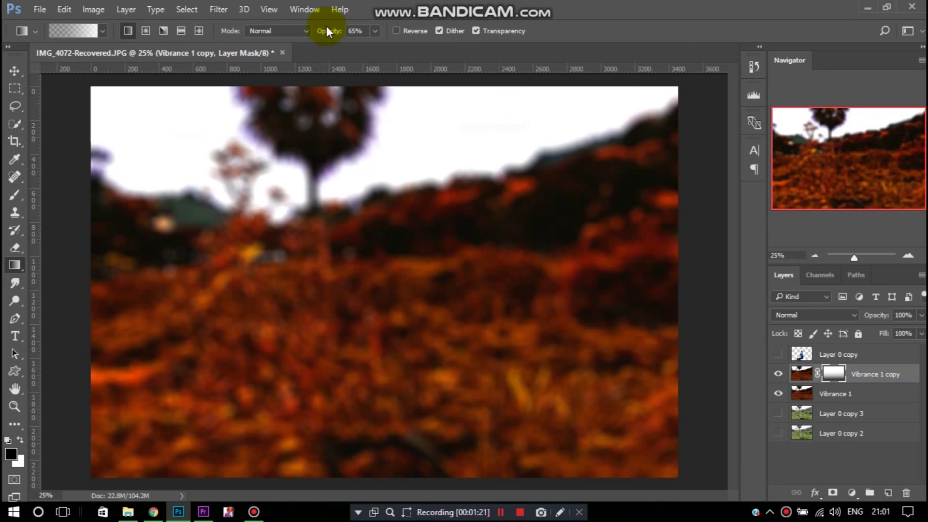
pyautogui.moveTo(375, 30); pyautogui.dragTo(408, 141)
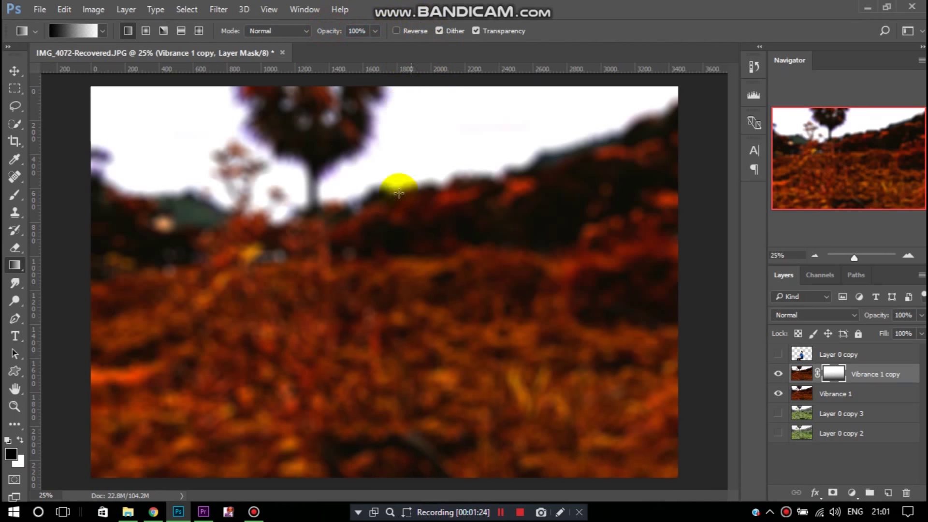
pyautogui.moveTo(360, 327); pyautogui.dragTo(380, 275)
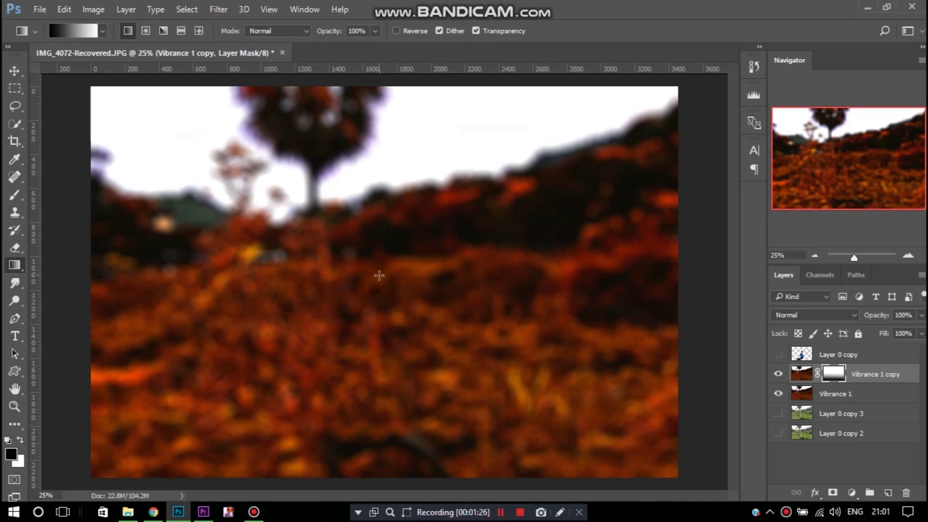
pyautogui.moveTo(315, 382)
pyautogui.mouseDown()
pyautogui.moveTo(305, 300)
pyautogui.moveTo(339, 300)
pyautogui.mouseUp()
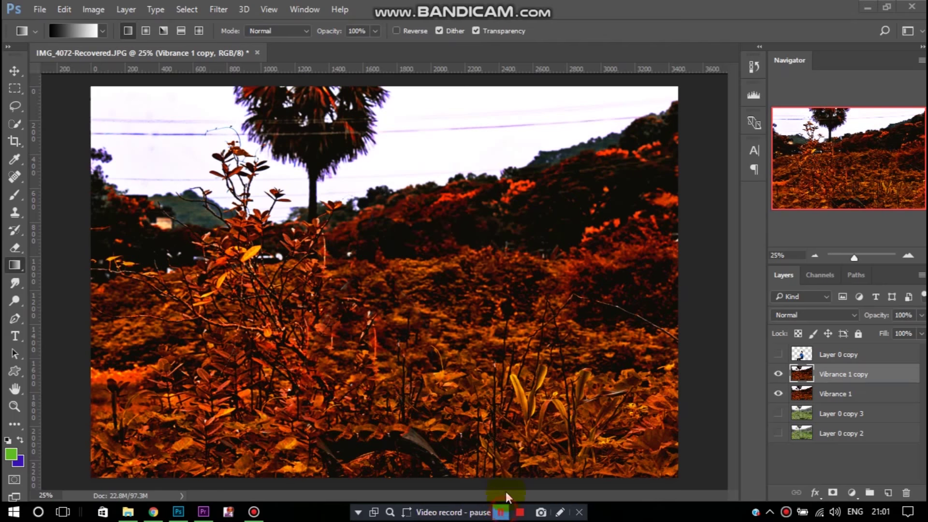
pyautogui.click(218, 9)
pyautogui.moveTo(237, 173)
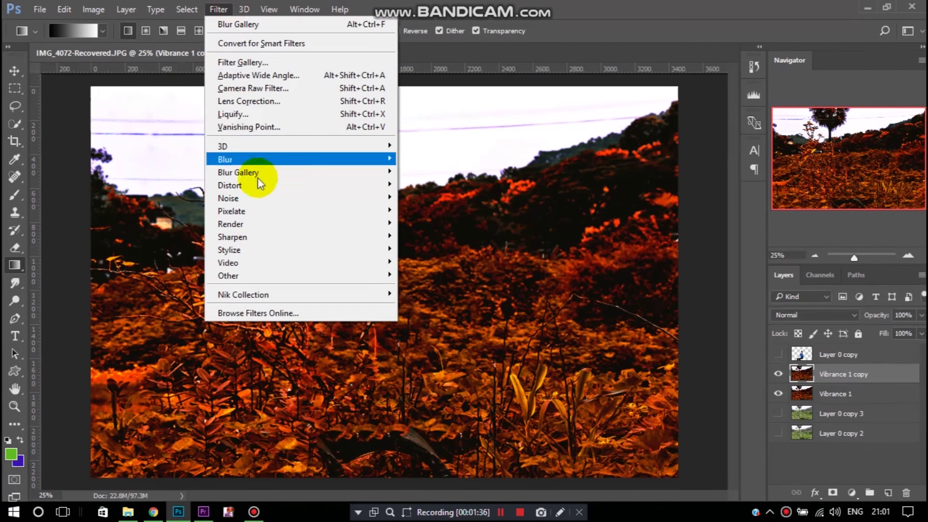
pyautogui.click(172, 171)
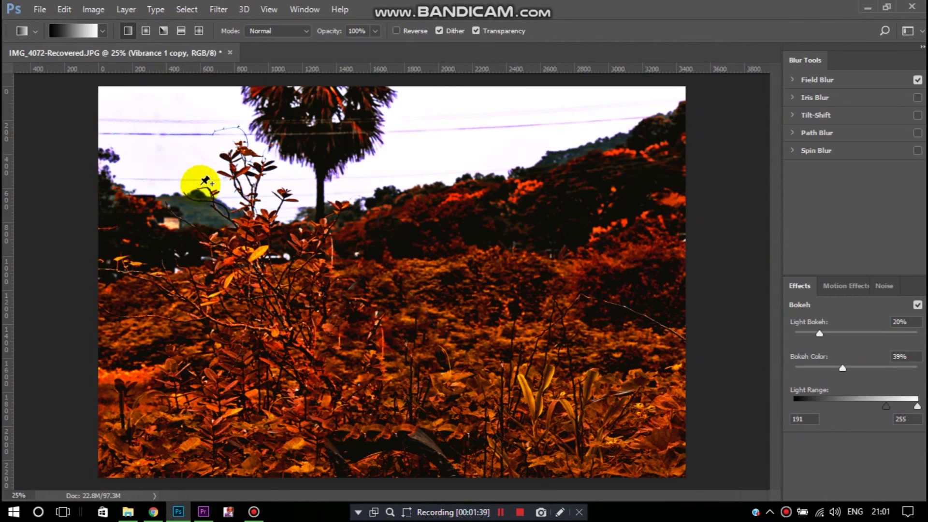
# Apply a 34 px field blur with 22% light bokeh and compare it against the unblurred layer.
pyautogui.moveTo(831, 107); pyautogui.dragTo(847, 106)
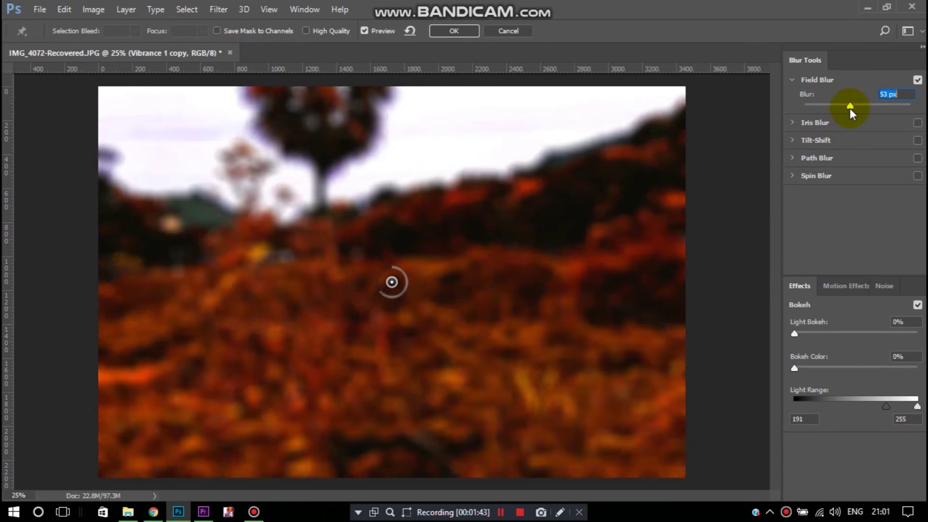
pyautogui.moveTo(794, 334); pyautogui.dragTo(822, 335)
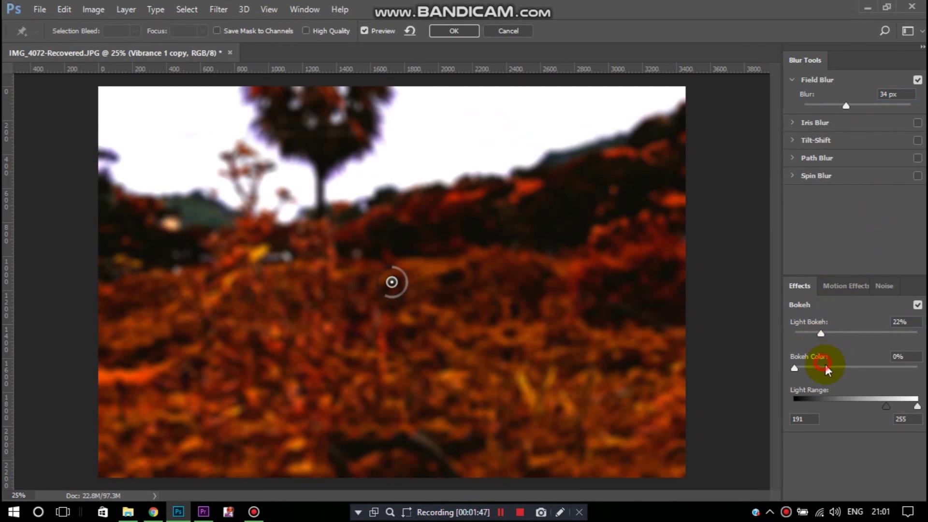
pyautogui.click(458, 33)
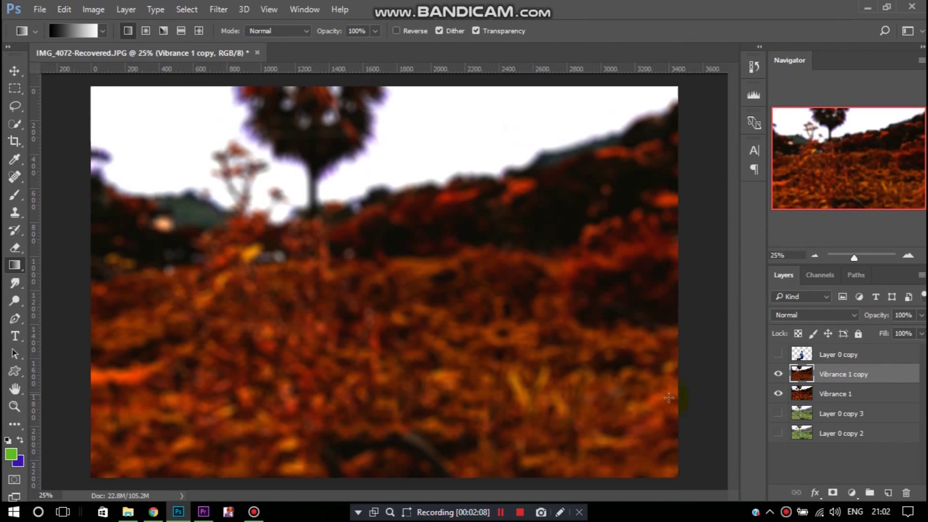
pyautogui.click(828, 394)
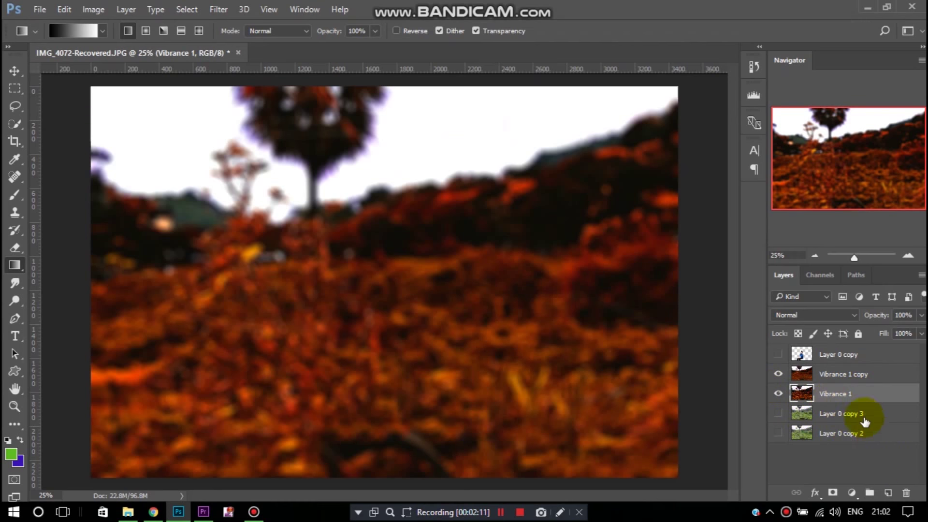
pyautogui.click(845, 377)
pyautogui.click(779, 374)
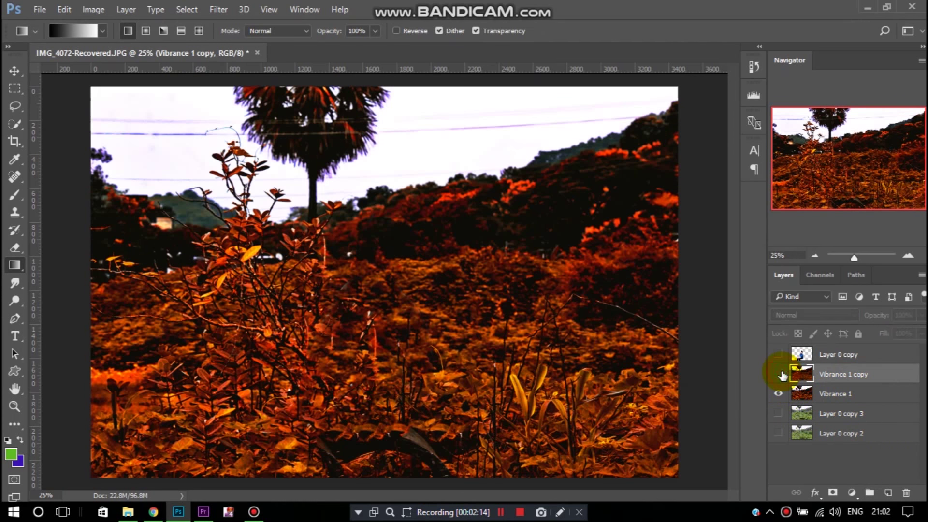
# Mask Vibrance 1 copy with bottom-up gradients to keep the foreground sharp, and show the boy again.
pyautogui.click(833, 492)
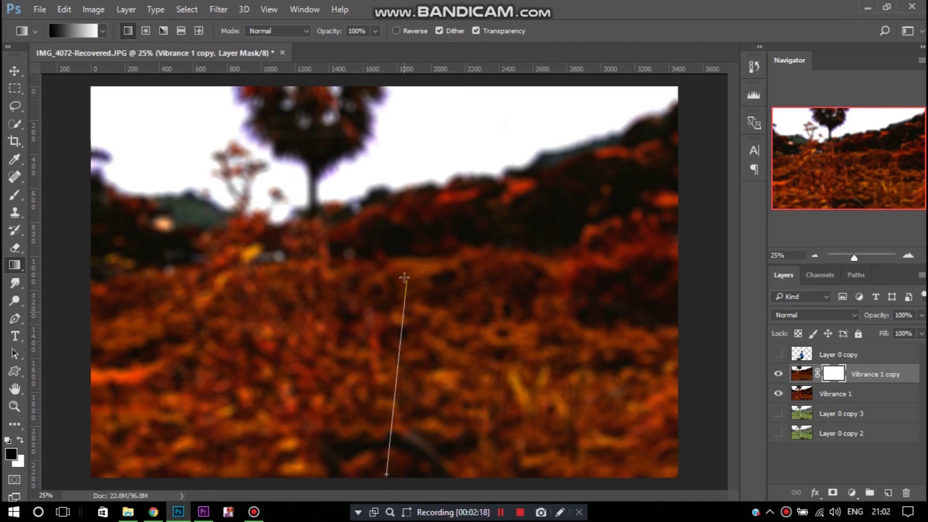
pyautogui.moveTo(386, 474); pyautogui.dragTo(385, 196)
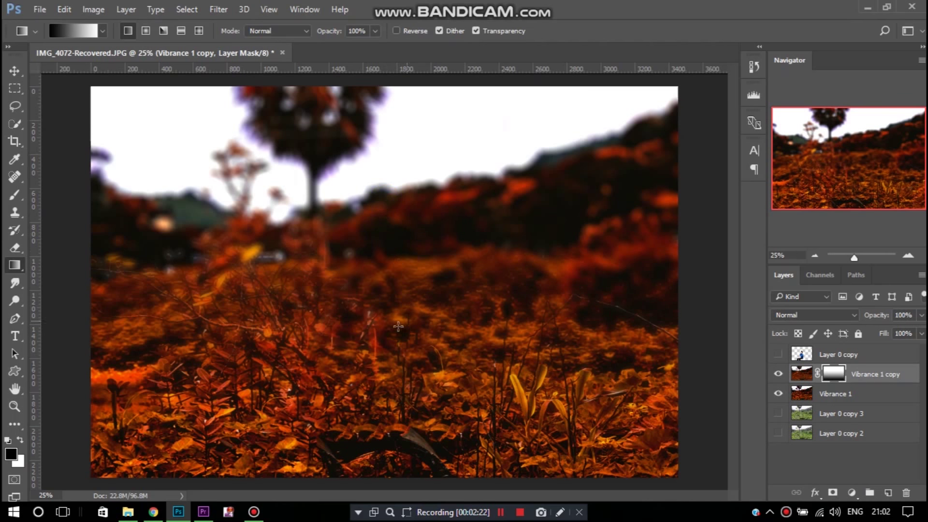
pyautogui.moveTo(381, 240); pyautogui.dragTo(392, 411)
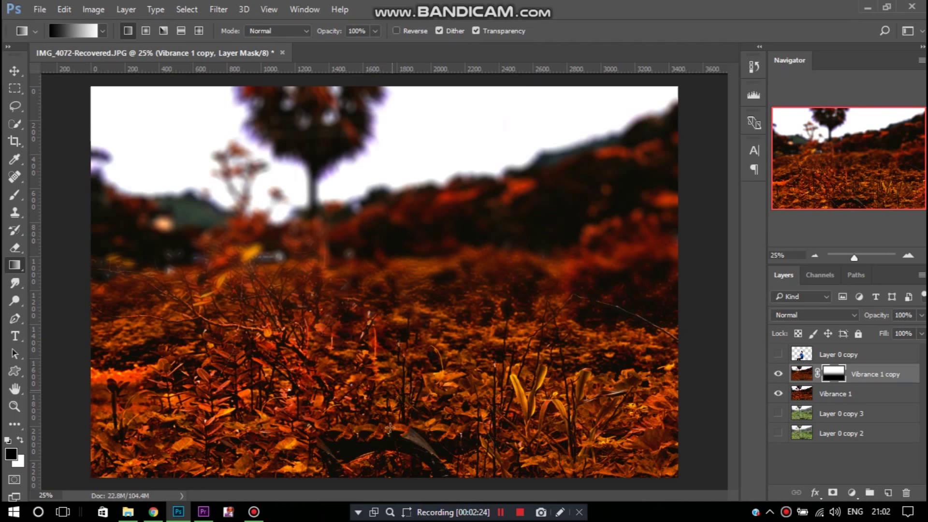
pyautogui.moveTo(378, 305); pyautogui.dragTo(379, 305)
pyautogui.moveTo(394, 481); pyautogui.dragTo(397, 220)
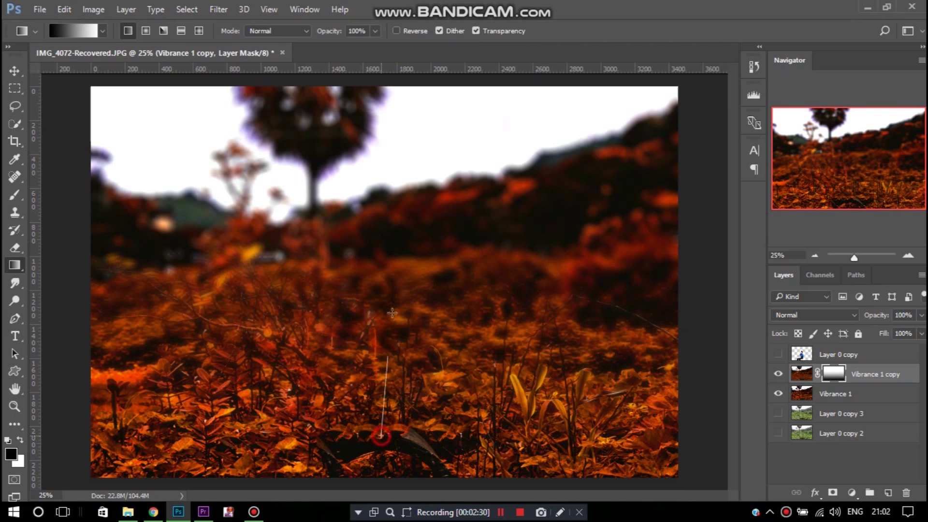
pyautogui.moveTo(392, 329); pyautogui.dragTo(383, 207)
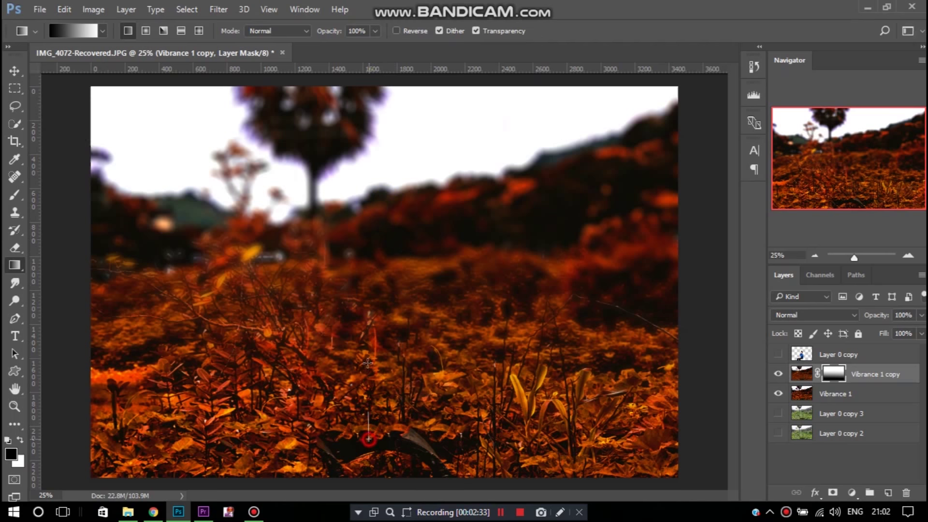
pyautogui.moveTo(368, 370); pyautogui.dragTo(367, 243)
pyautogui.moveTo(358, 455); pyautogui.dragTo(389, 188)
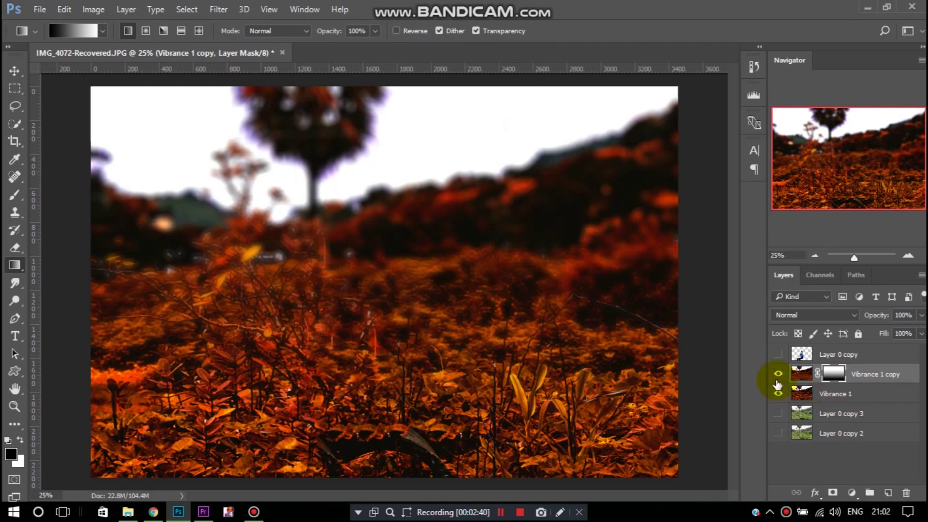
pyautogui.click(778, 354)
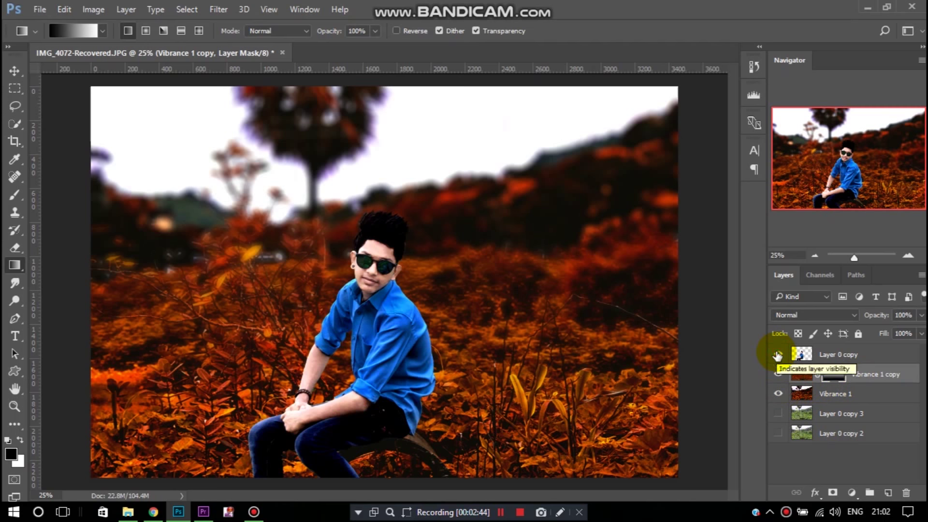
# Merge Vibrance 1 copy into Vibrance 1 and make the boy cut-out visible again.
pyautogui.rightClick(874, 377)
pyautogui.click(648, 463)
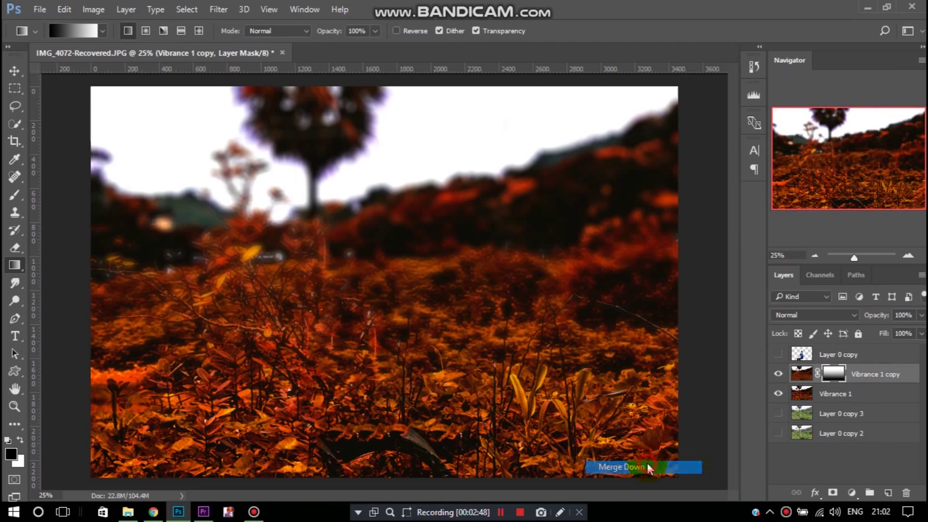
pyautogui.click(839, 354)
pyautogui.click(777, 354)
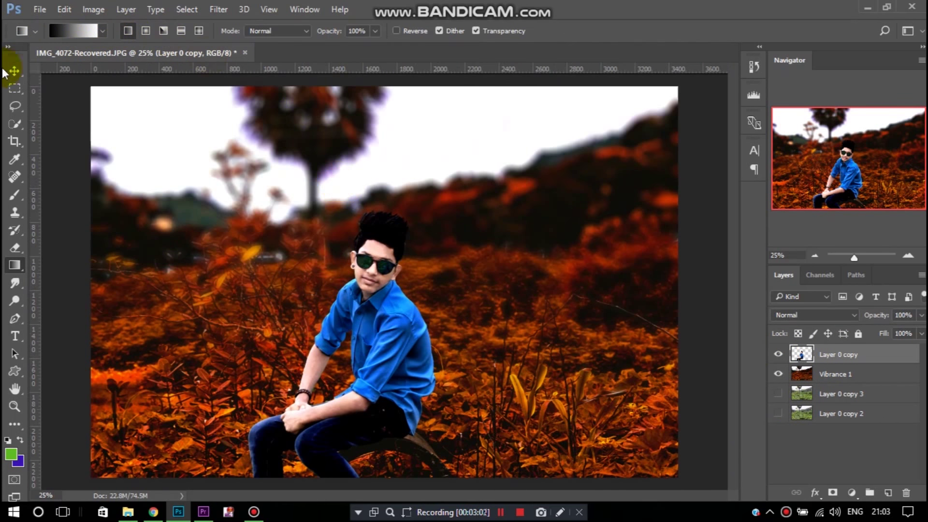
pyautogui.click(15, 71)
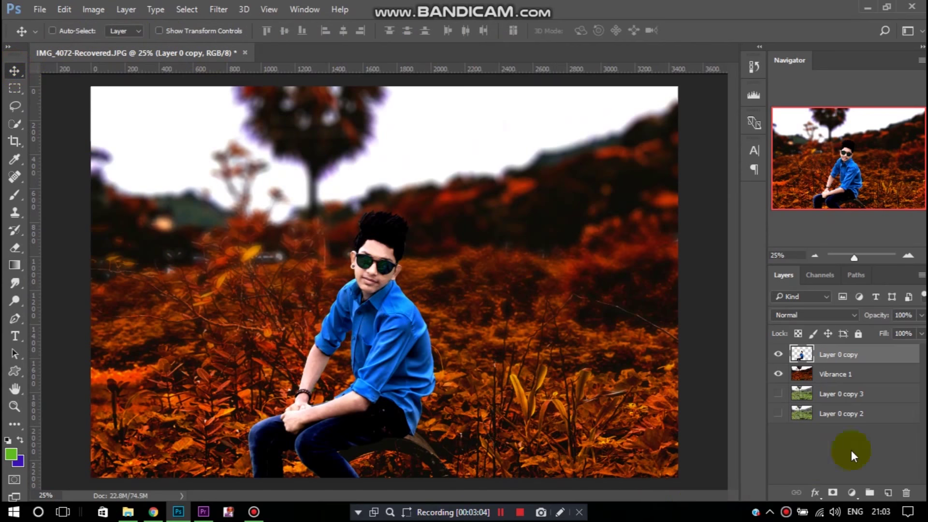
# Try a Hue/Saturation hue shift toward red, then delete that adjustment layer.
pyautogui.click(851, 492)
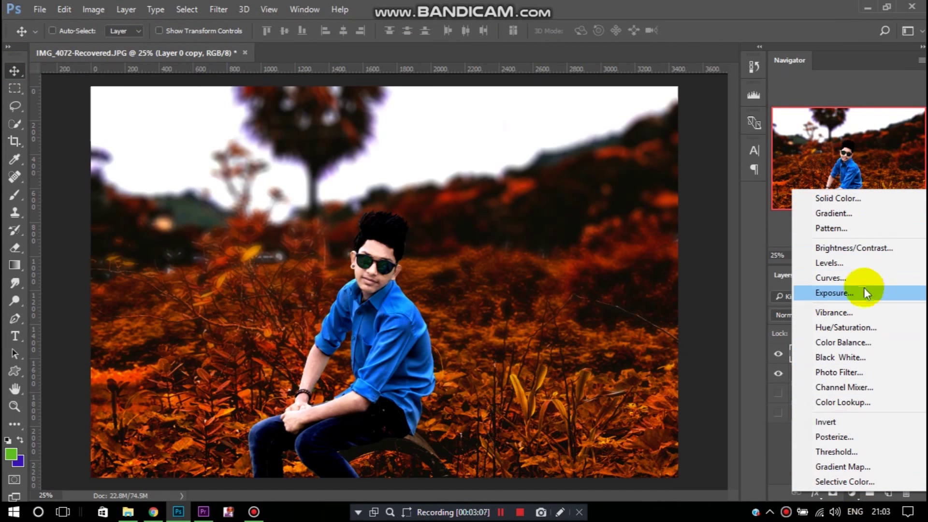
pyautogui.click(863, 327)
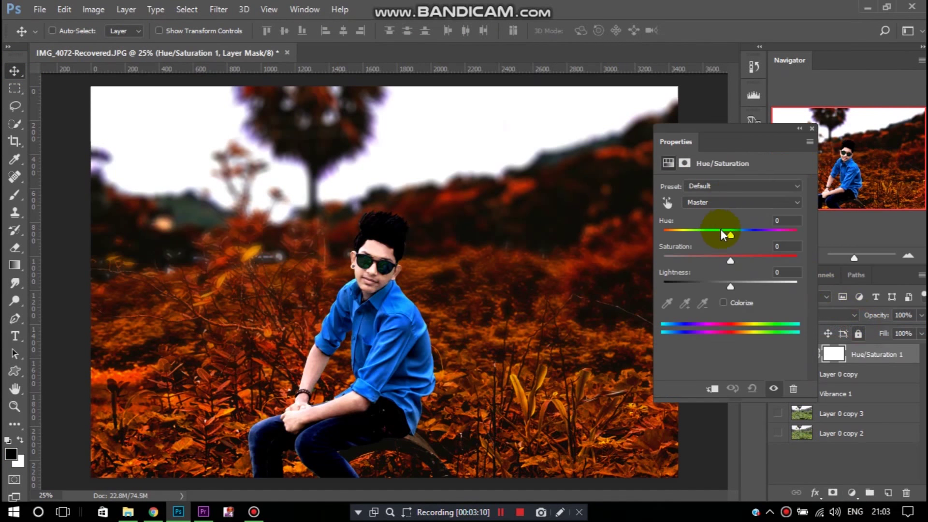
pyautogui.moveTo(729, 236)
pyautogui.mouseDown()
pyautogui.moveTo(724, 246)
pyautogui.moveTo(761, 243)
pyautogui.moveTo(727, 241)
pyautogui.mouseUp()
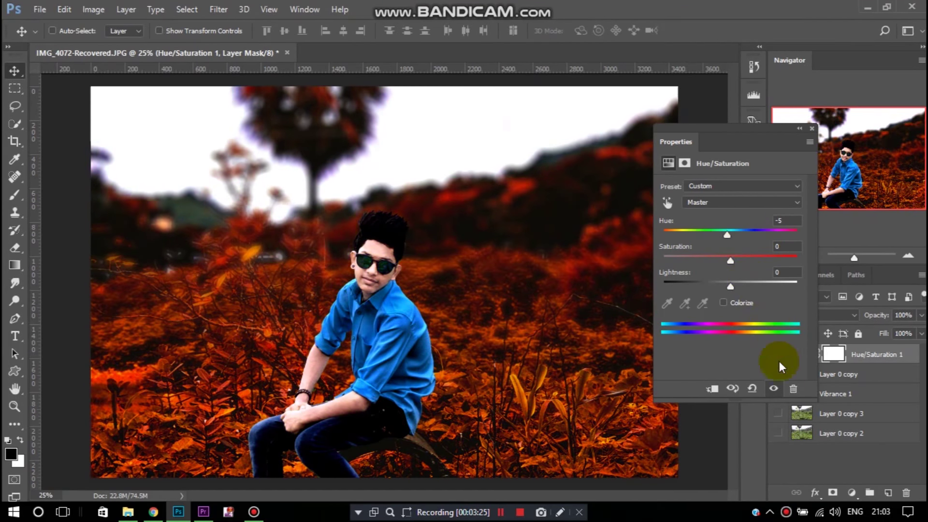
pyautogui.click(790, 388)
pyautogui.click(434, 195)
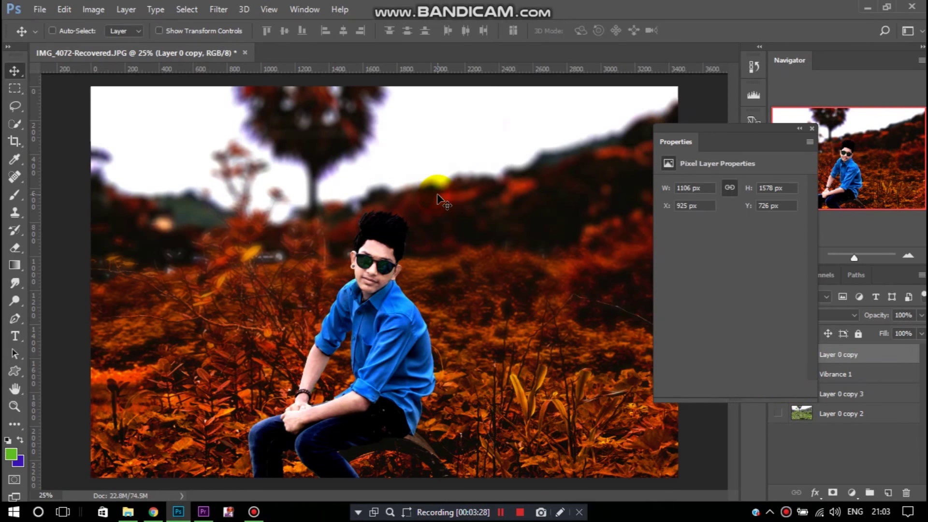
pyautogui.click(841, 373)
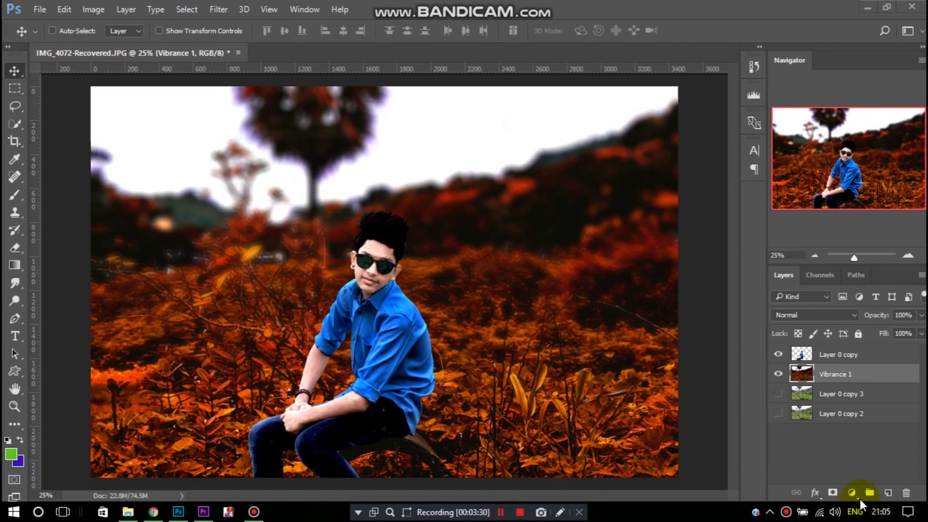
# Add a Color Balance adjustment and shift its midtones toward green, blue and red.
pyautogui.click(851, 492)
pyautogui.click(844, 346)
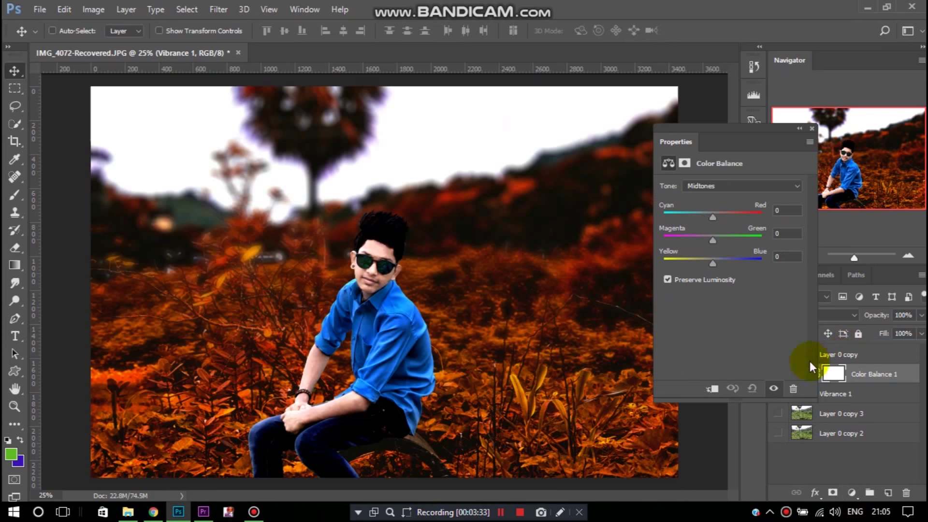
pyautogui.moveTo(692, 217)
pyautogui.mouseDown()
pyautogui.moveTo(734, 240)
pyautogui.moveTo(729, 264)
pyautogui.moveTo(746, 264)
pyautogui.mouseUp()
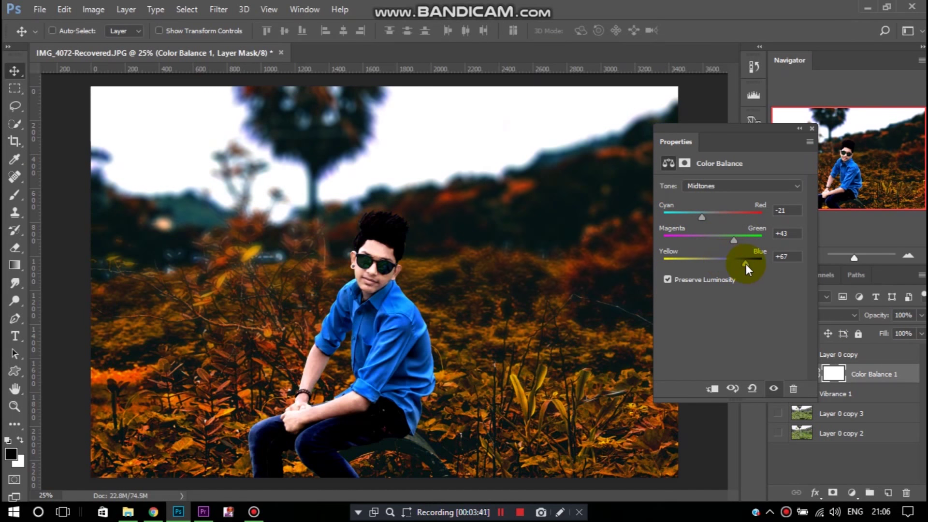
pyautogui.moveTo(702, 217)
pyautogui.mouseDown()
pyautogui.moveTo(743, 218)
pyautogui.moveTo(724, 240)
pyautogui.mouseUp()
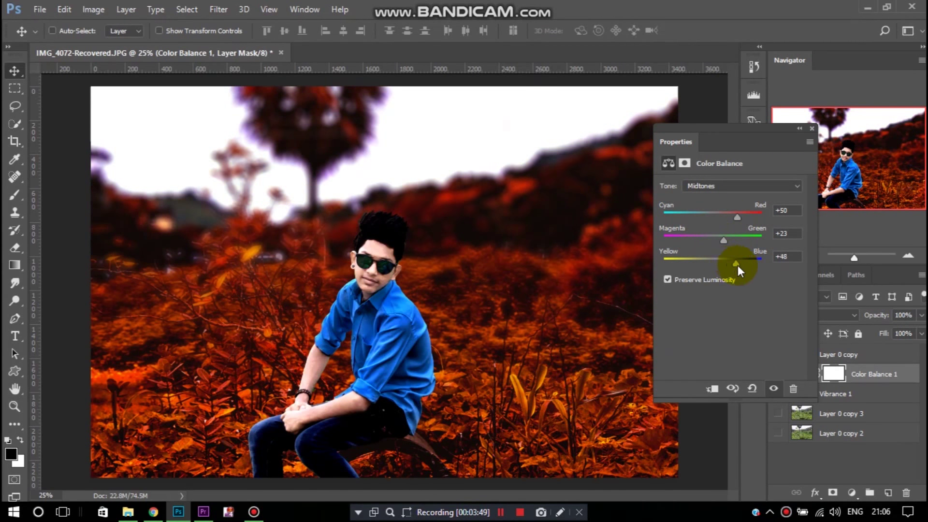
# Tune the Color Balance highlights to -2, +5, +46 and tint the shadows toward cyan and green.
pyautogui.click(773, 187)
pyautogui.click(755, 209)
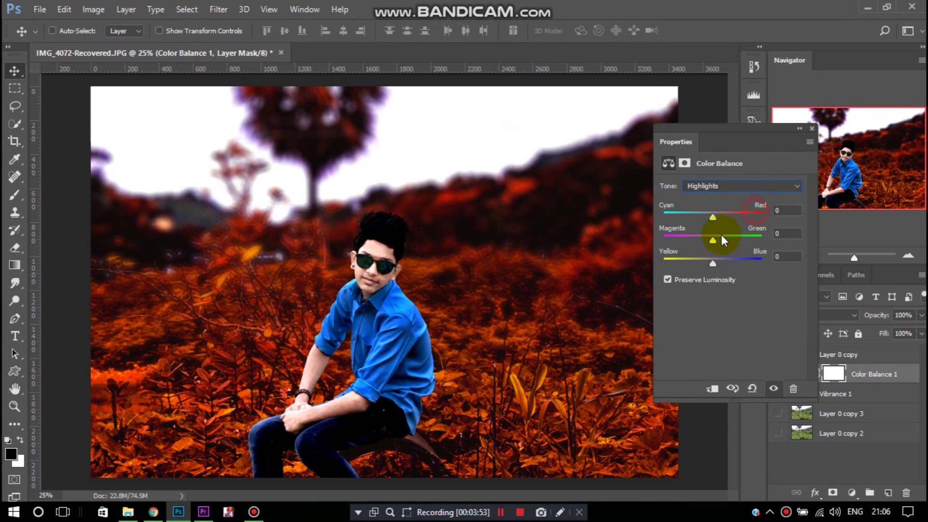
pyautogui.moveTo(714, 216)
pyautogui.mouseDown()
pyautogui.moveTo(732, 218)
pyautogui.moveTo(738, 240)
pyautogui.moveTo(700, 213)
pyautogui.moveTo(714, 217)
pyautogui.mouseUp()
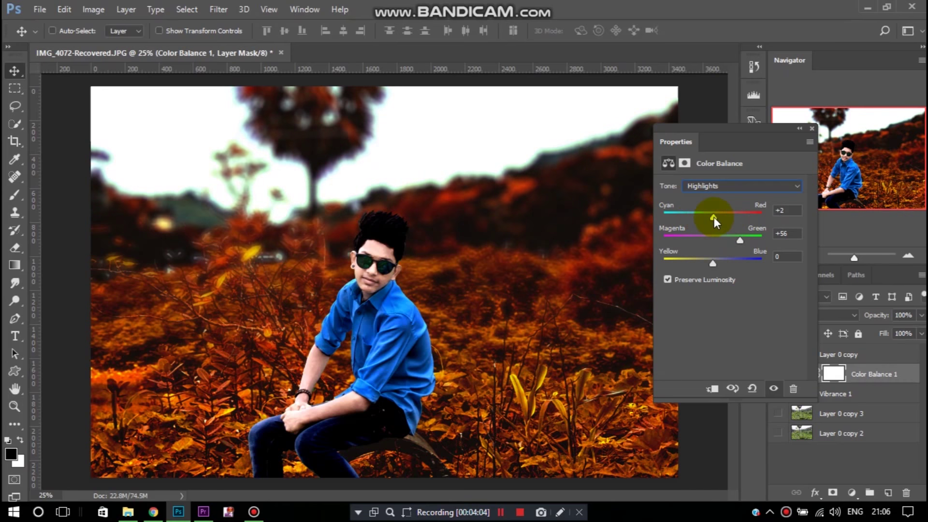
pyautogui.moveTo(715, 264)
pyautogui.mouseDown()
pyautogui.moveTo(735, 263)
pyautogui.moveTo(704, 262)
pyautogui.moveTo(724, 266)
pyautogui.moveTo(704, 266)
pyautogui.moveTo(730, 255)
pyautogui.mouseUp()
pyautogui.click(762, 193)
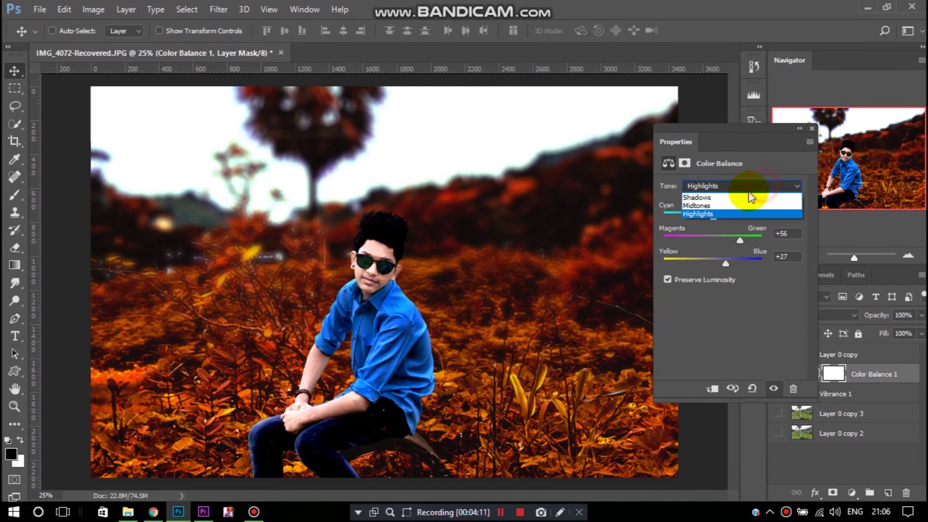
pyautogui.moveTo(715, 217)
pyautogui.mouseDown()
pyautogui.moveTo(727, 219)
pyautogui.moveTo(706, 218)
pyautogui.moveTo(723, 238)
pyautogui.moveTo(724, 265)
pyautogui.moveTo(709, 263)
pyautogui.mouseUp()
pyautogui.moveTo(707, 217); pyautogui.dragTo(704, 217)
pyautogui.click(733, 191)
pyautogui.click(720, 216)
pyautogui.moveTo(717, 219)
pyautogui.mouseDown()
pyautogui.moveTo(701, 237)
pyautogui.moveTo(709, 237)
pyautogui.moveTo(676, 237)
pyautogui.moveTo(738, 238)
pyautogui.moveTo(697, 235)
pyautogui.moveTo(714, 238)
pyautogui.moveTo(715, 265)
pyautogui.mouseUp()
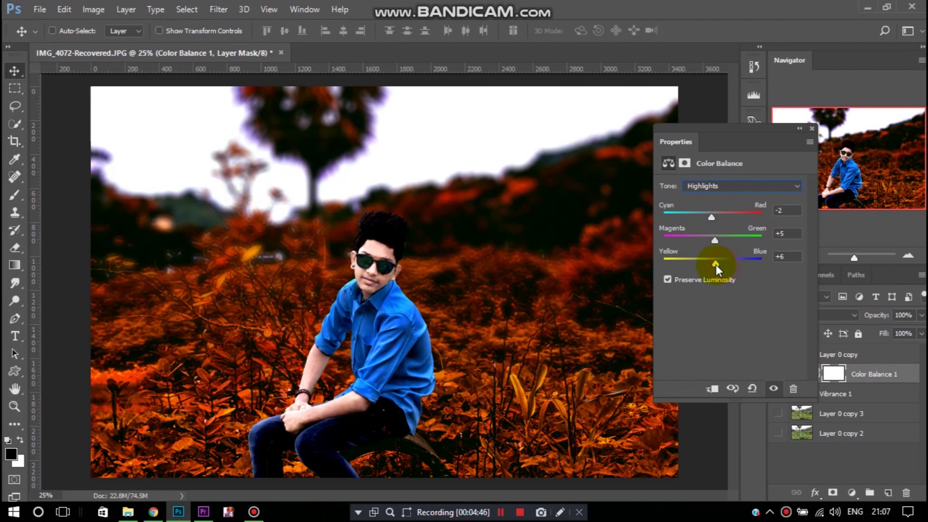
# Toggle the Color Balance layer off and on to compare, then close its settings.
pyautogui.click(800, 129)
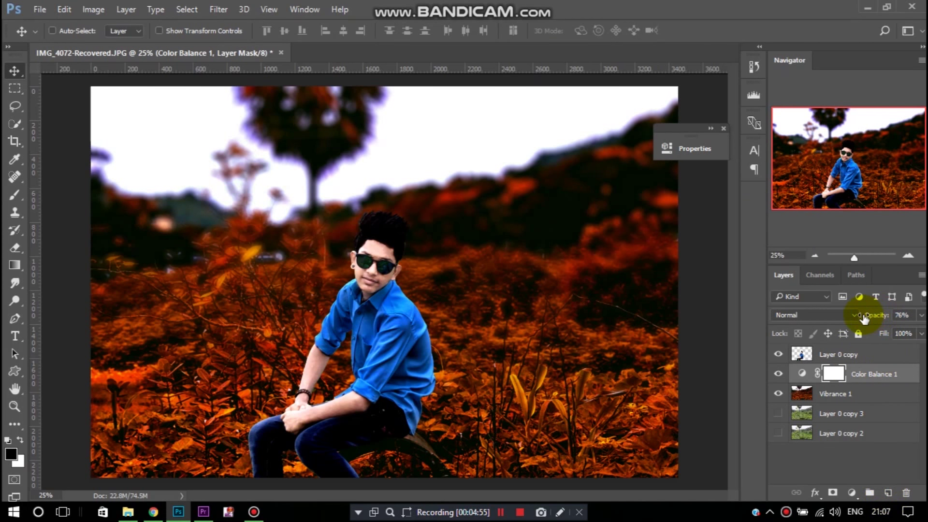
pyautogui.click(778, 374)
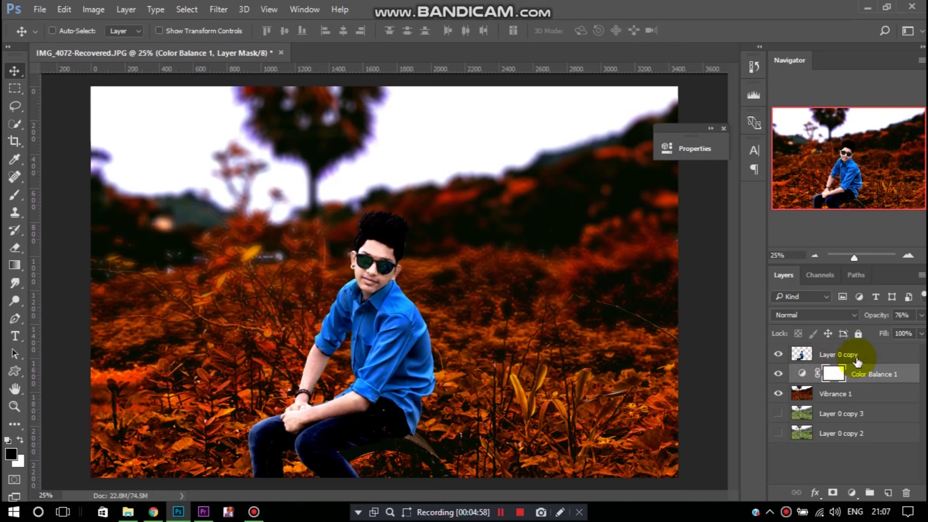
pyautogui.click(778, 374)
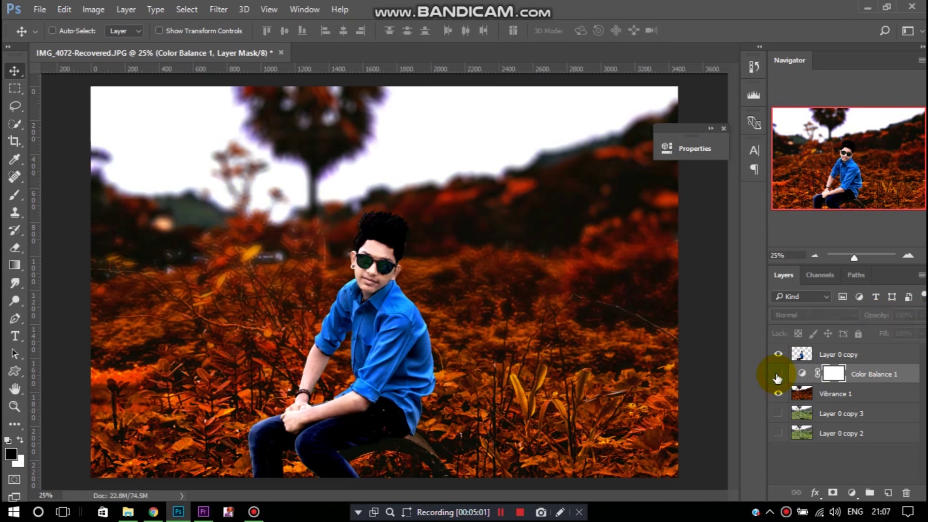
pyautogui.click(779, 373)
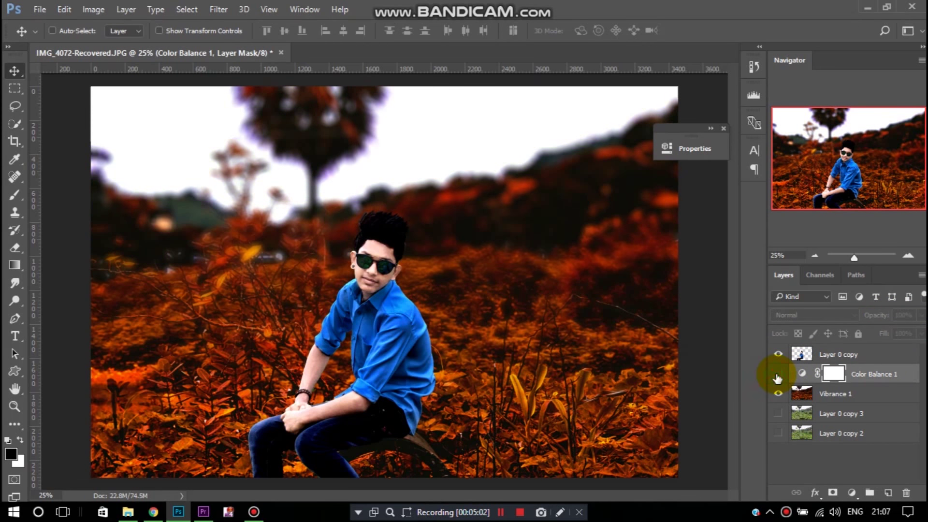
pyautogui.click(723, 129)
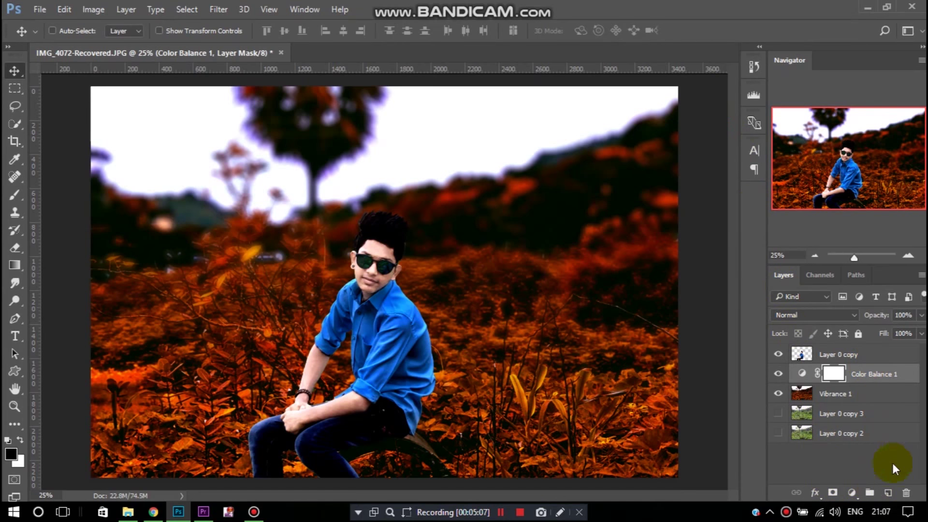
# Add a Gradient Fill layer using the Neutral Density preset.
pyautogui.click(851, 492)
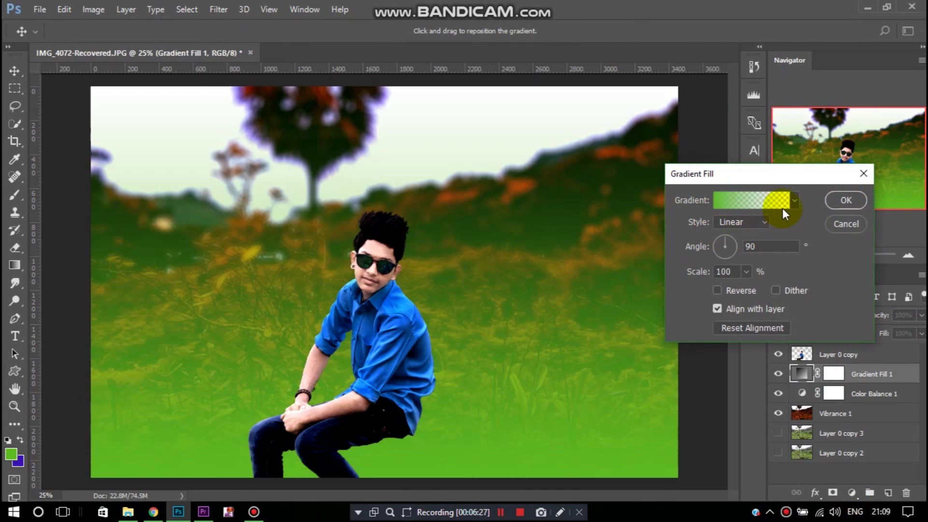
pyautogui.click(760, 203)
pyautogui.click(467, 129)
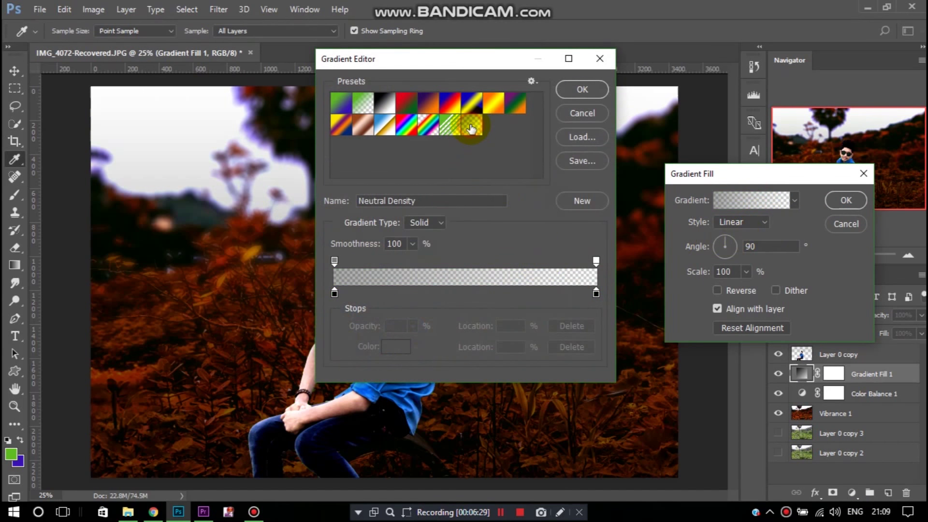
pyautogui.click(581, 90)
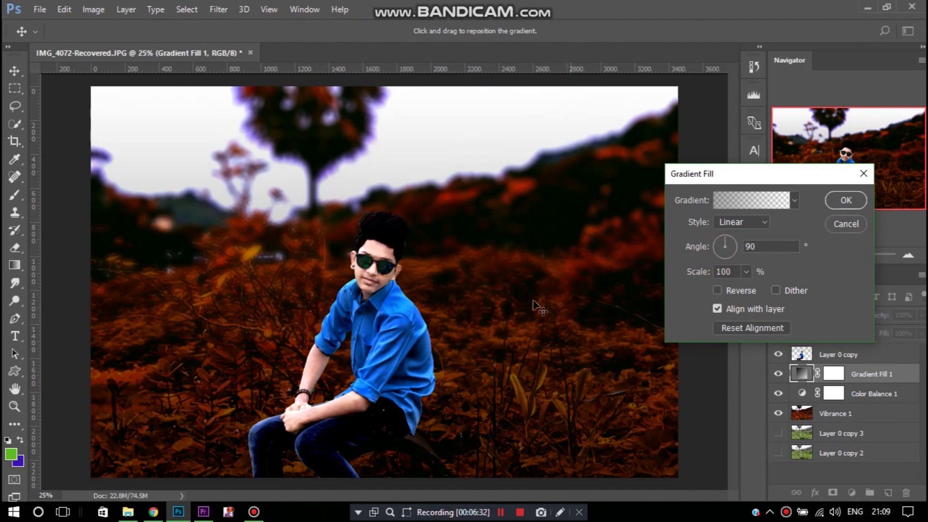
# Make the gradient radial and reversed, recentre it, and set its scale to 143%.
pyautogui.click(763, 222)
pyautogui.click(748, 243)
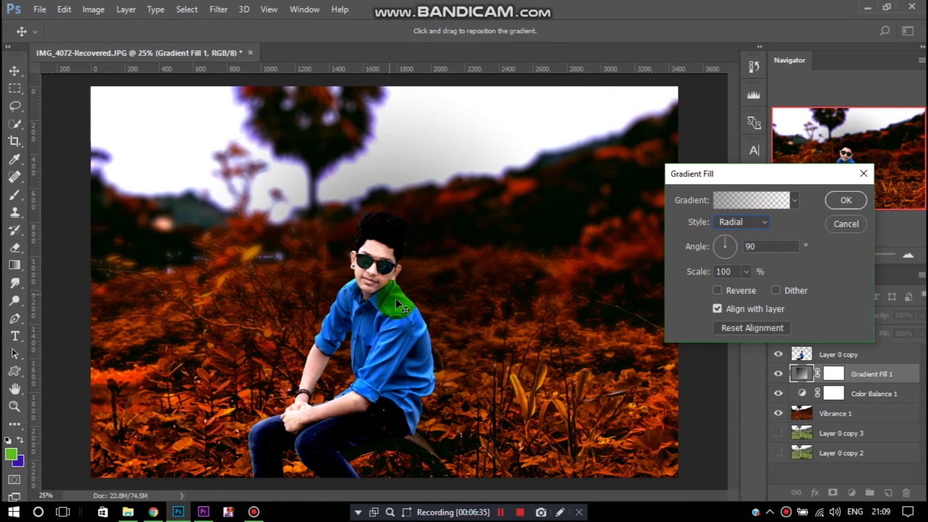
pyautogui.click(717, 290)
pyautogui.moveTo(334, 302); pyautogui.dragTo(359, 316)
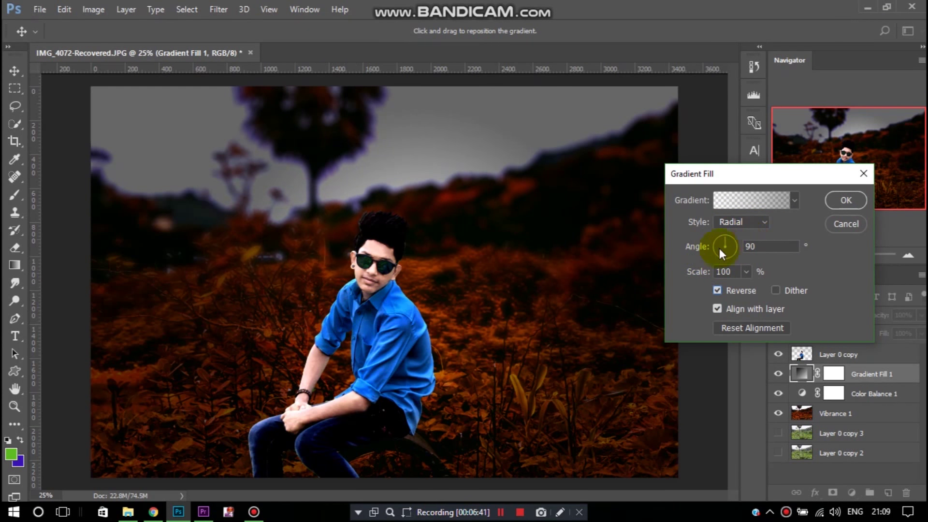
pyautogui.moveTo(696, 272); pyautogui.dragTo(715, 271)
pyautogui.click(405, 349)
pyautogui.moveTo(698, 272); pyautogui.dragTo(713, 271)
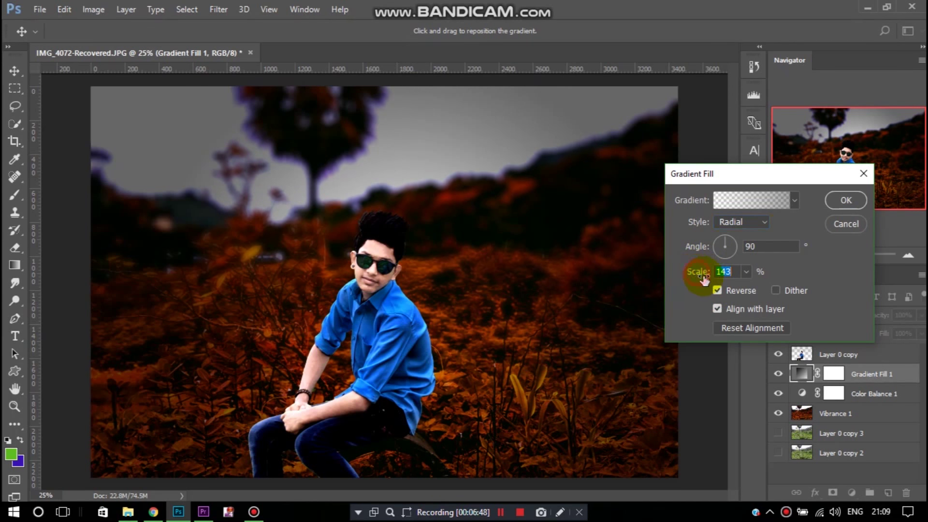
pyautogui.click(840, 200)
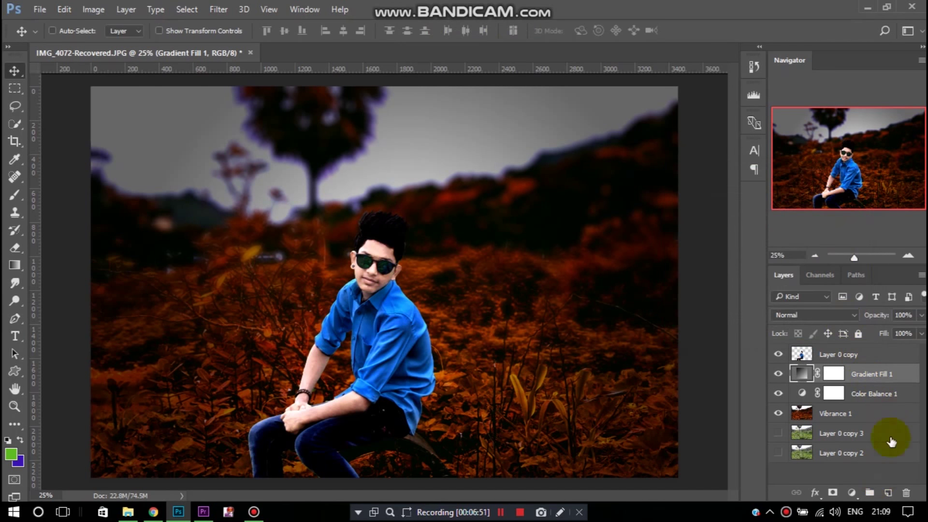
pyautogui.click(520, 512)
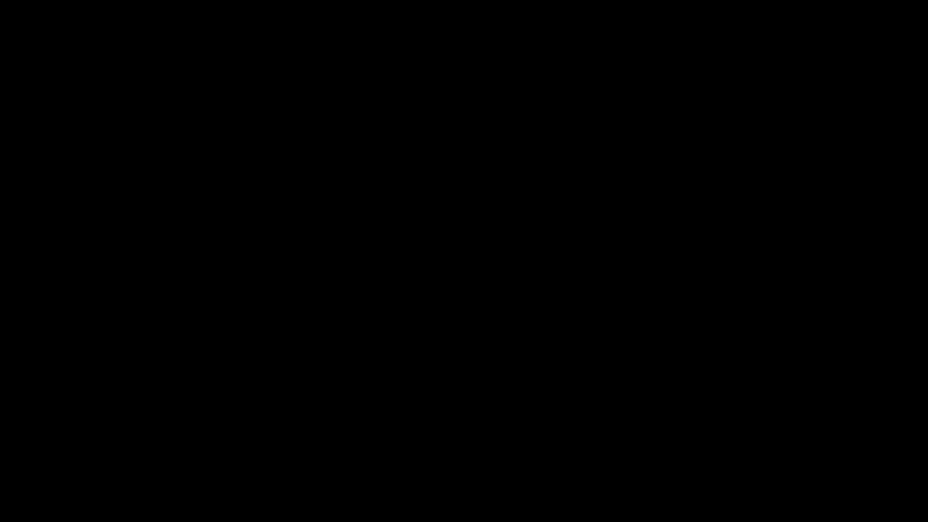